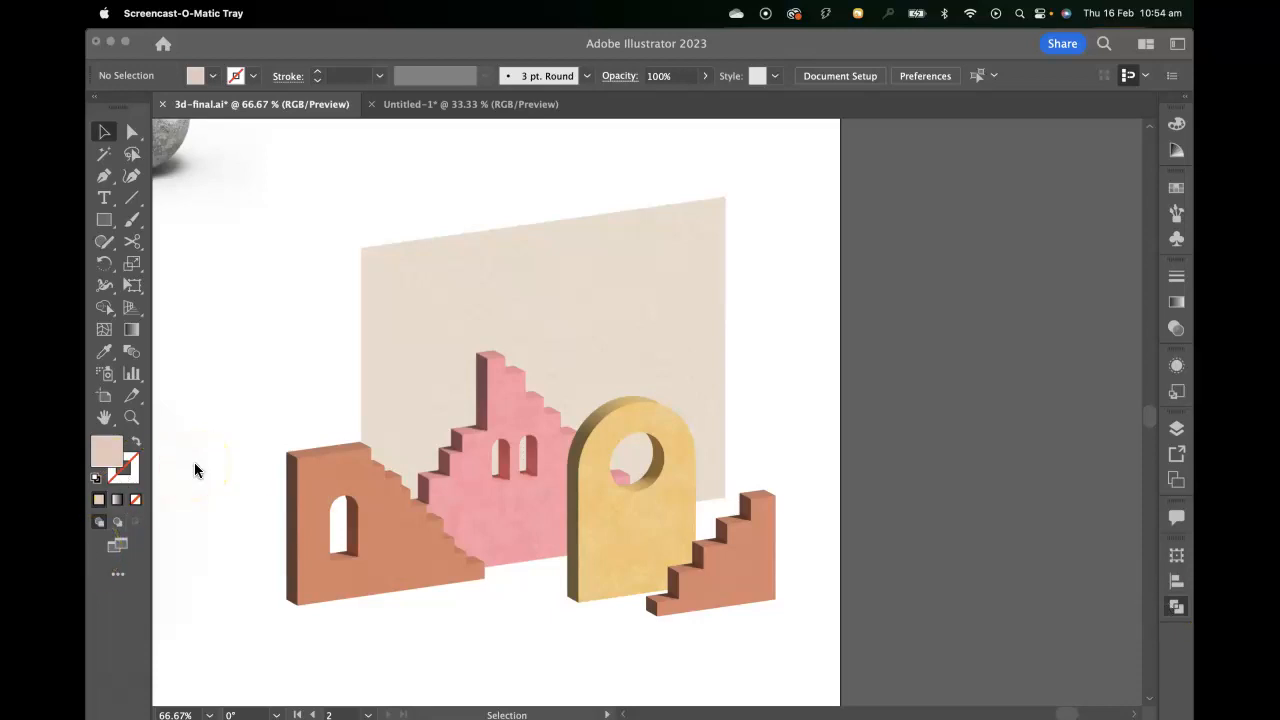
Compare the flat blue building shapes in Untitled-1 with the finished 3D scene in 3d-final.ai.
{"action": "left_click", "coordinate": [421, 111]}
{"action": "left_click", "coordinate": [423, 106]}
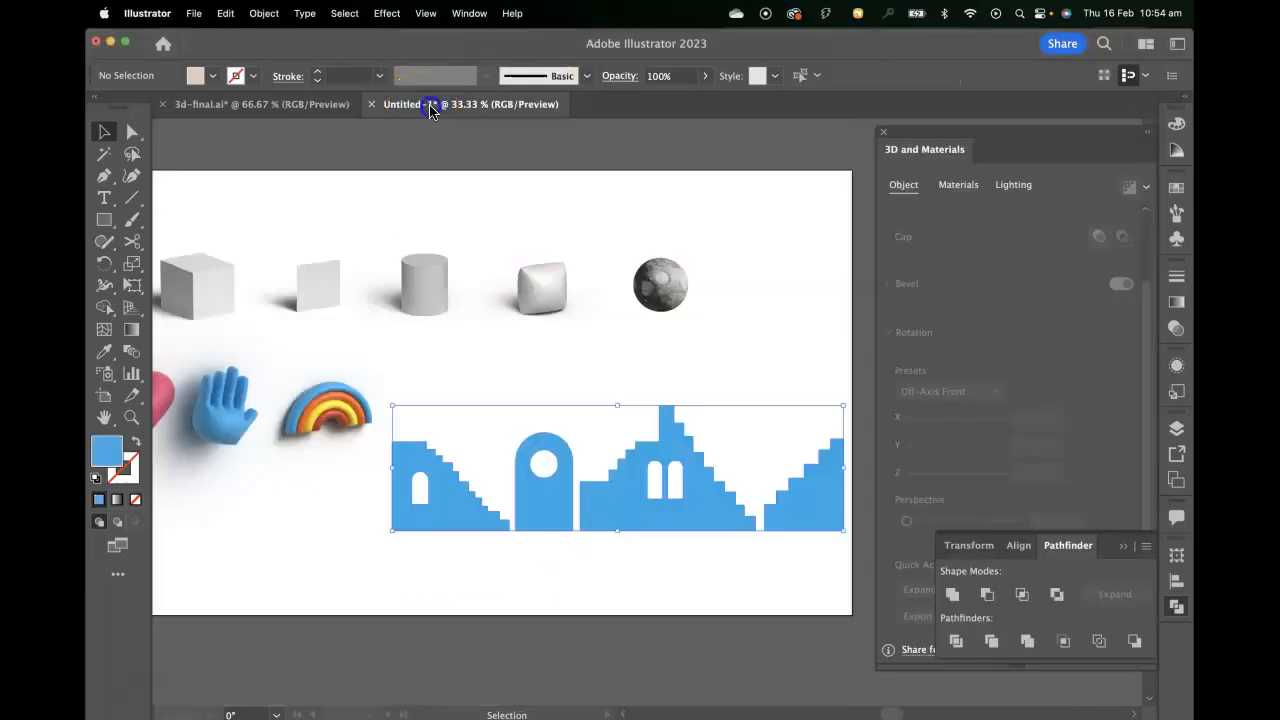
{"action": "left_click_drag", "start_coordinate": [677, 386], "coordinate": [594, 406]}
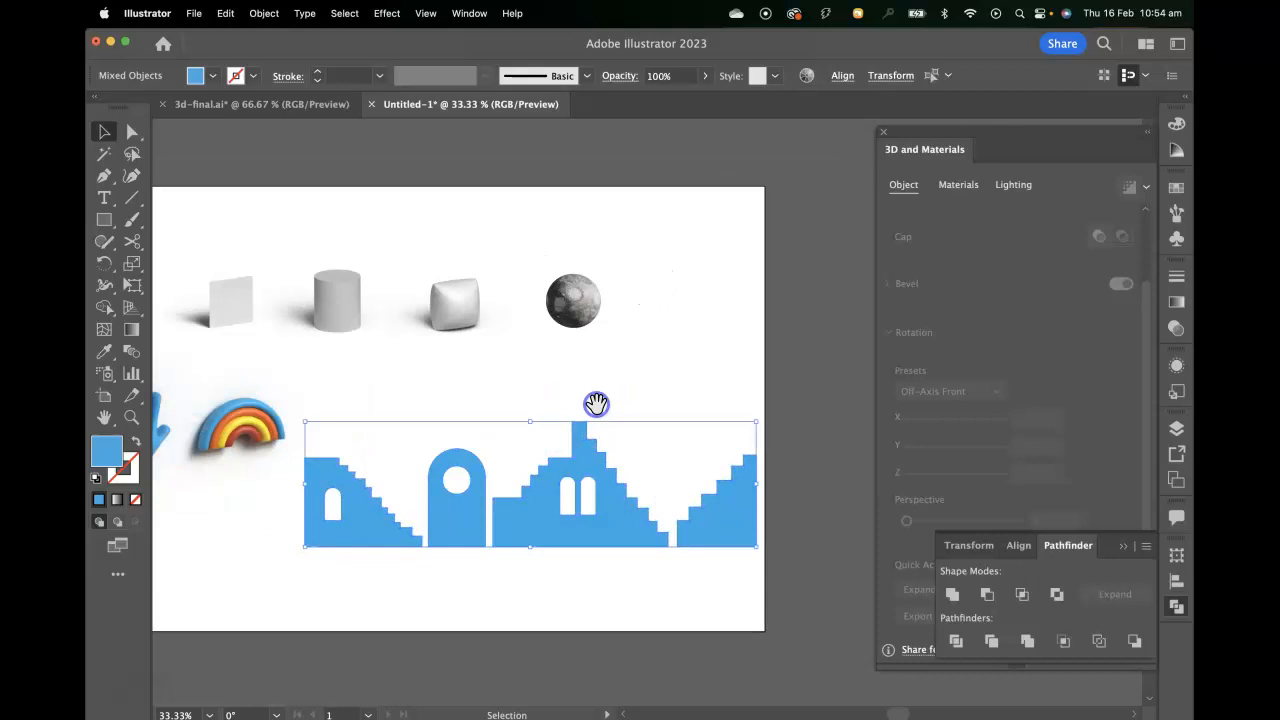
{"action": "left_click", "coordinate": [713, 630]}
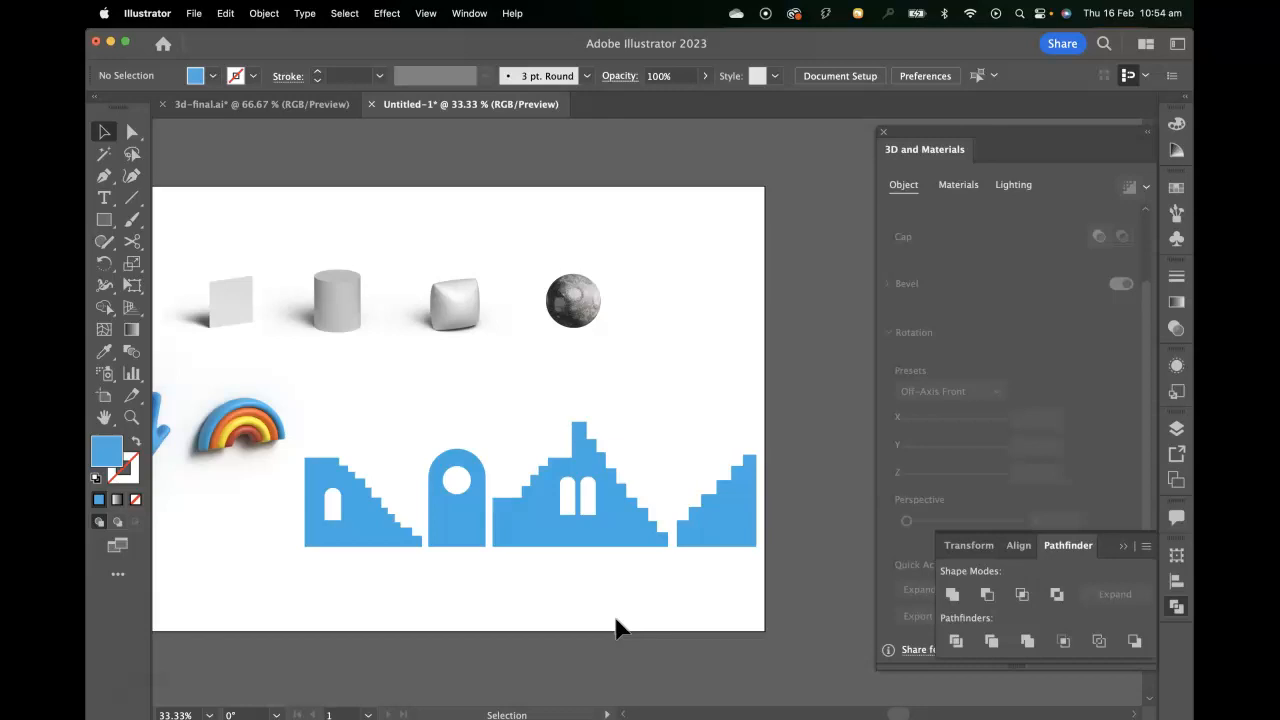
{"action": "left_click", "coordinate": [335, 104]}
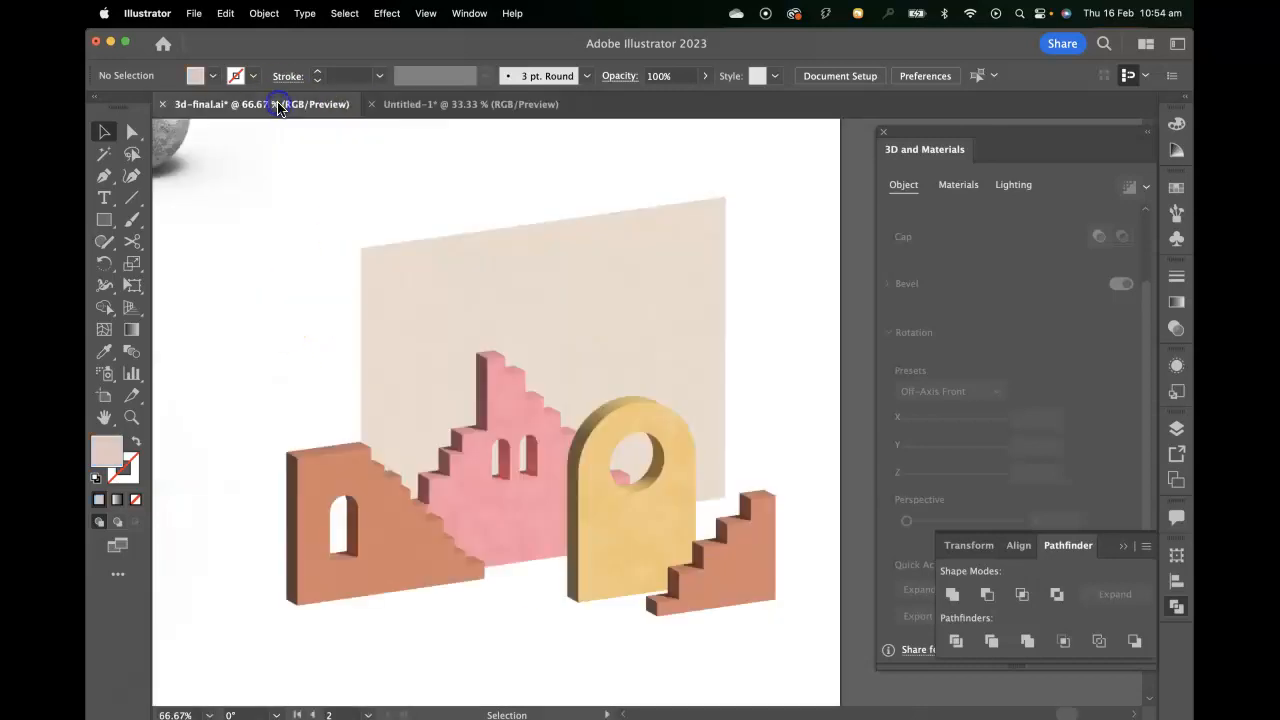
{"action": "left_click", "coordinate": [450, 105]}
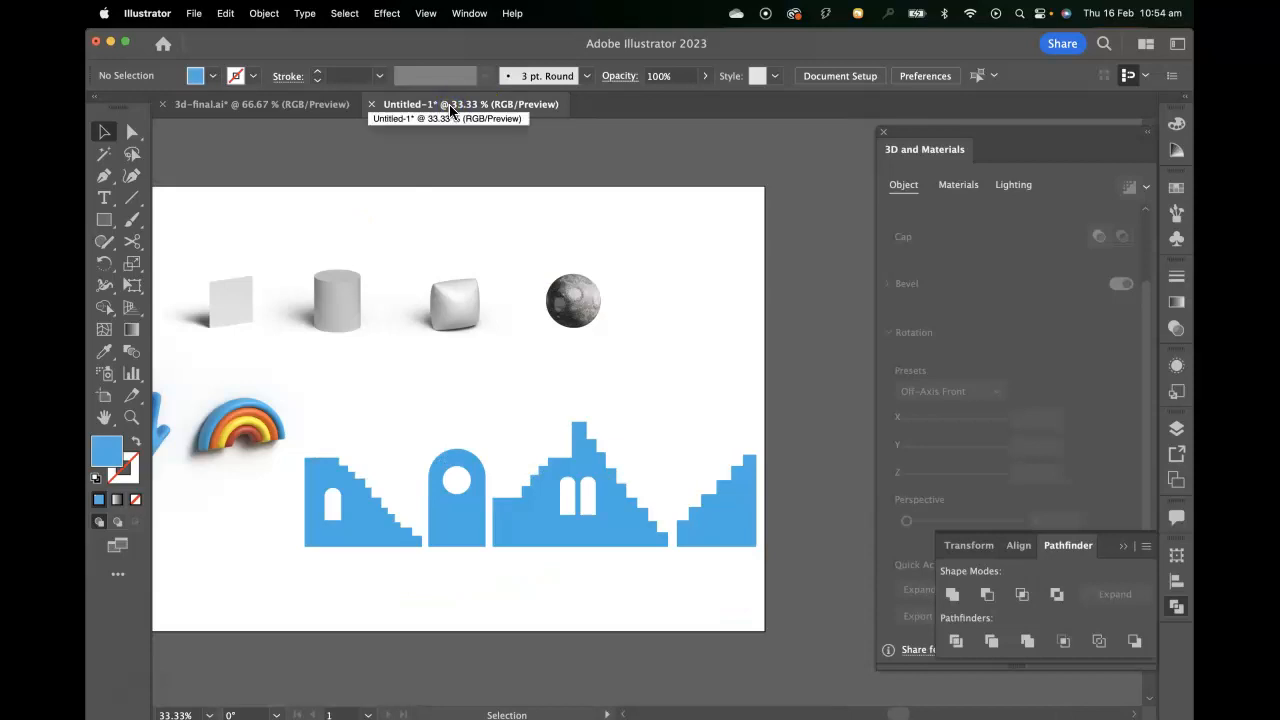
Extrude the blue staircase shape with the single arched window in 3D and set its depth to 30 px.
{"action": "left_click", "coordinate": [390, 538]}
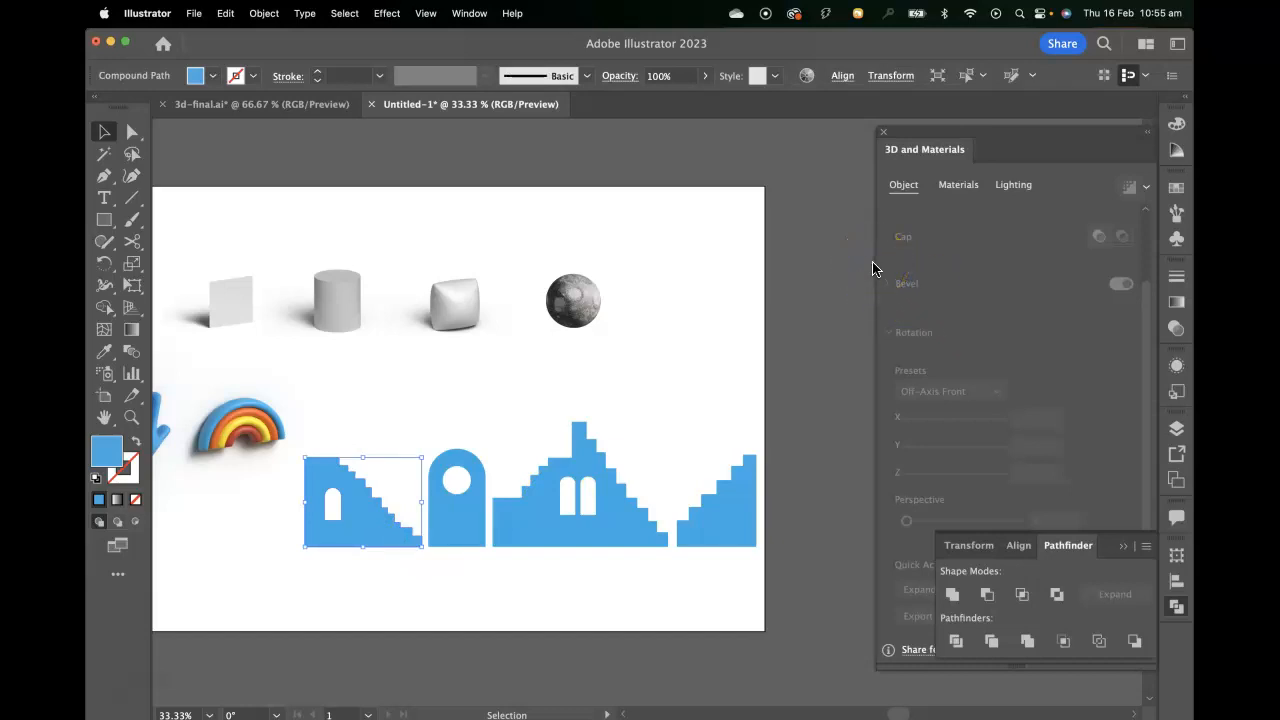
{"action": "left_click", "coordinate": [1009, 138]}
{"action": "scroll", "coordinate": [971, 234], "scroll_direction": "up", "scroll_amount": 3}
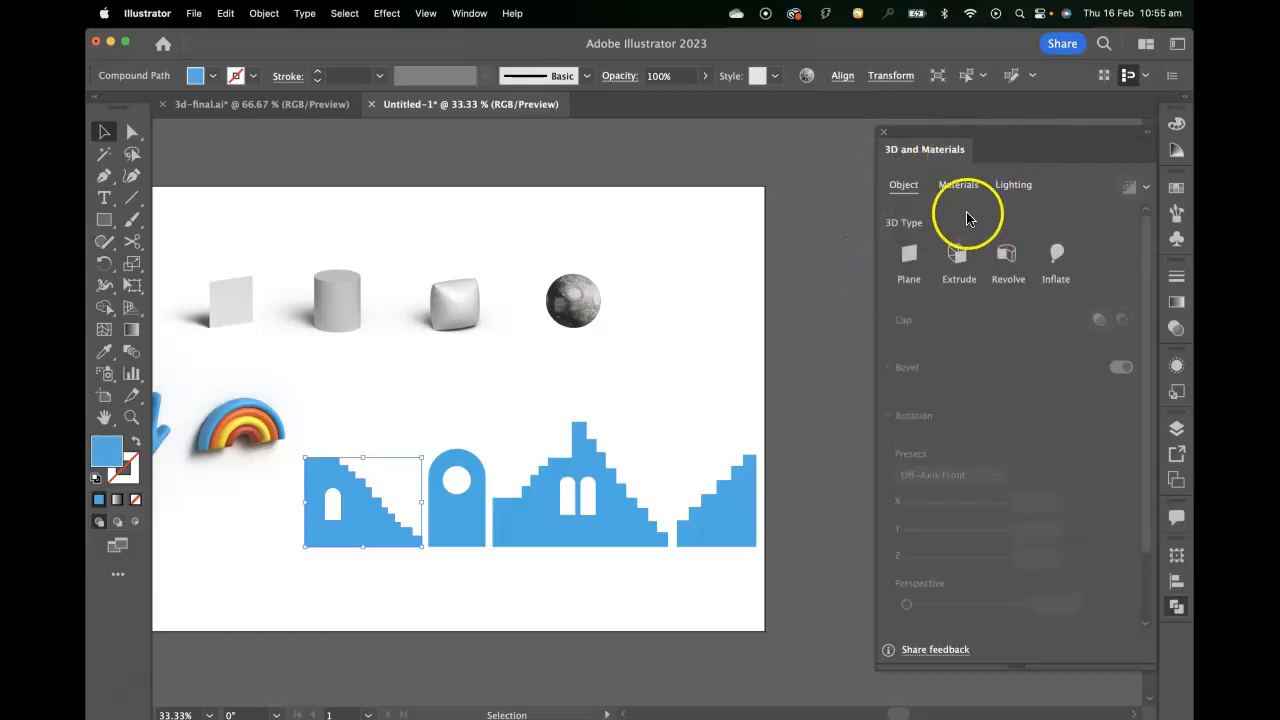
{"action": "left_click", "coordinate": [957, 256]}
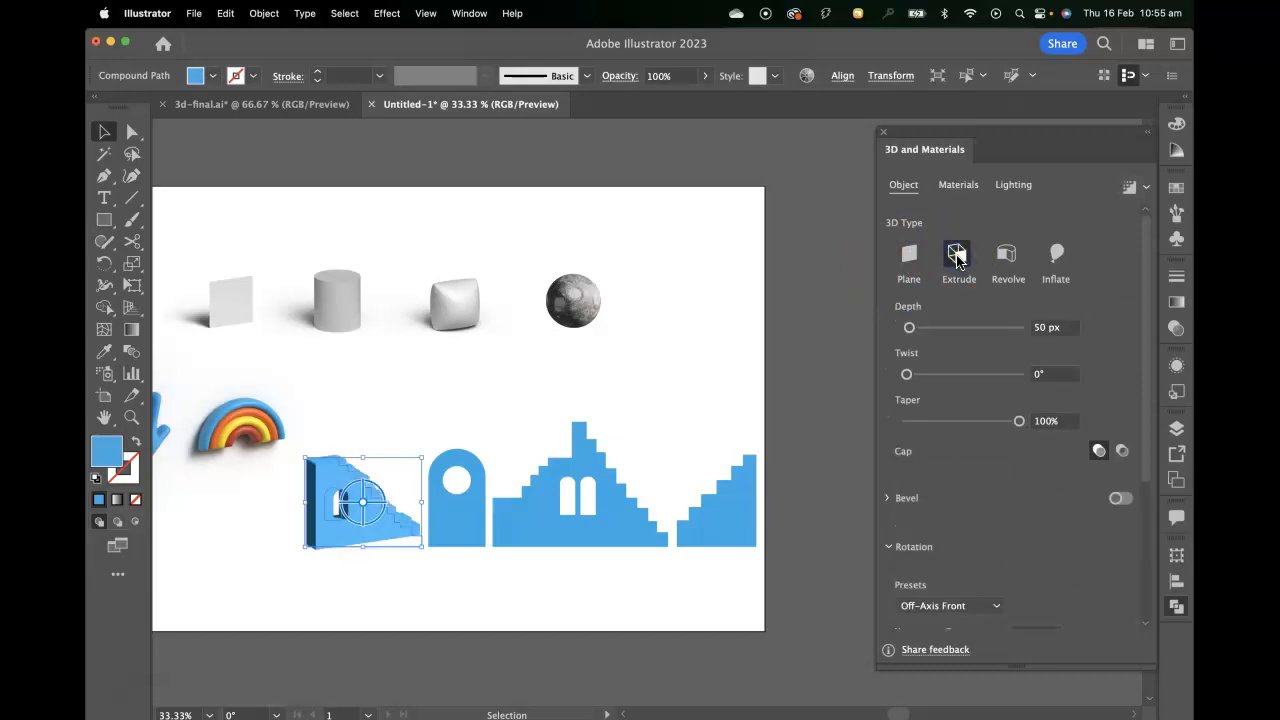
{"action": "left_click", "coordinate": [1038, 327]}
{"action": "type", "text": "20"}
{"action": "key", "text": "Return"}
{"action": "left_click", "coordinate": [1035, 329]}
{"action": "type", "text": "30"}
{"action": "key", "text": "Return"}
{"action": "left_click", "coordinate": [1062, 342]}
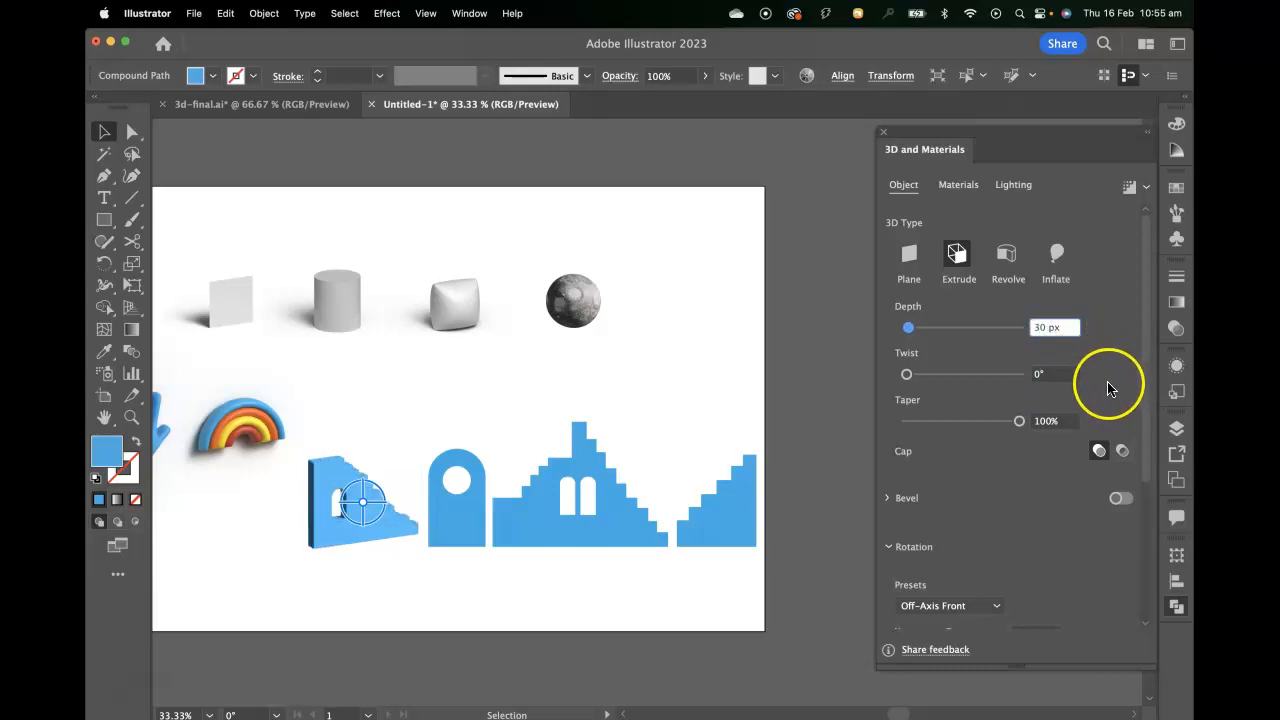
Rotate the extruded staircase from the Front preset to -30° on the Y axis and turn on ray-traced rendering.
{"action": "scroll", "coordinate": [1047, 505], "scroll_direction": "down", "scroll_amount": 5}
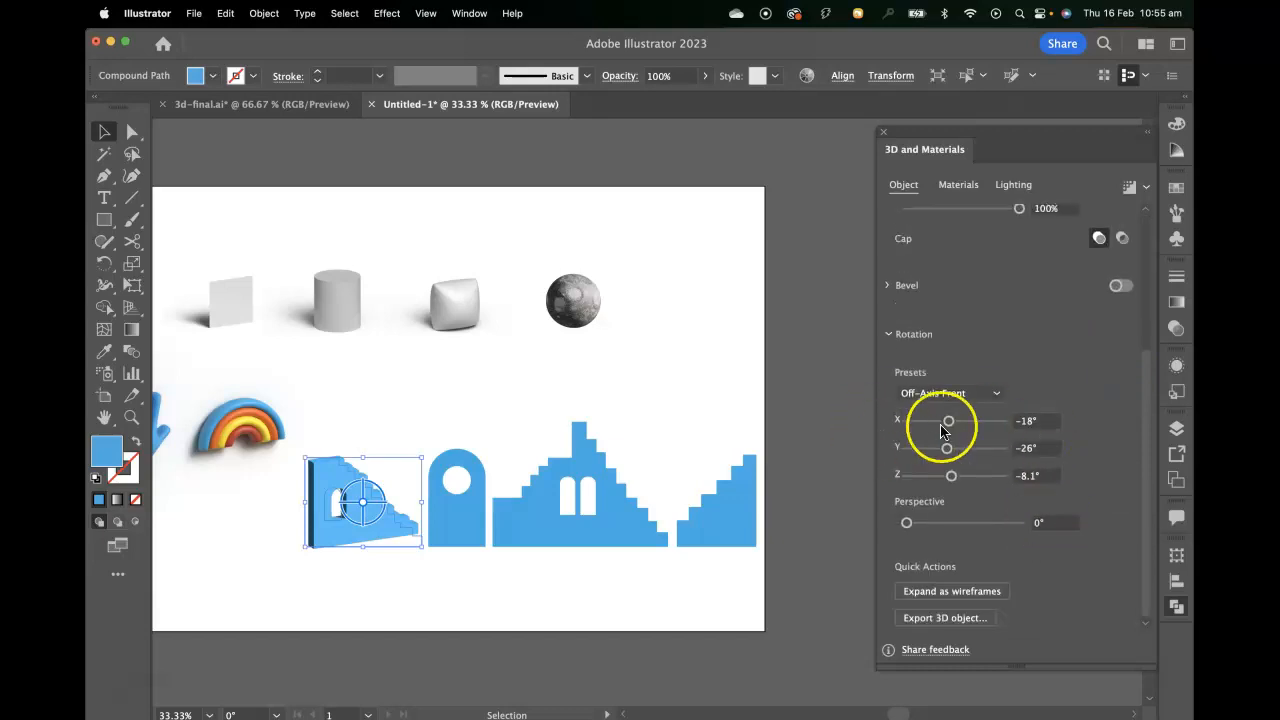
{"action": "left_click", "coordinate": [950, 394]}
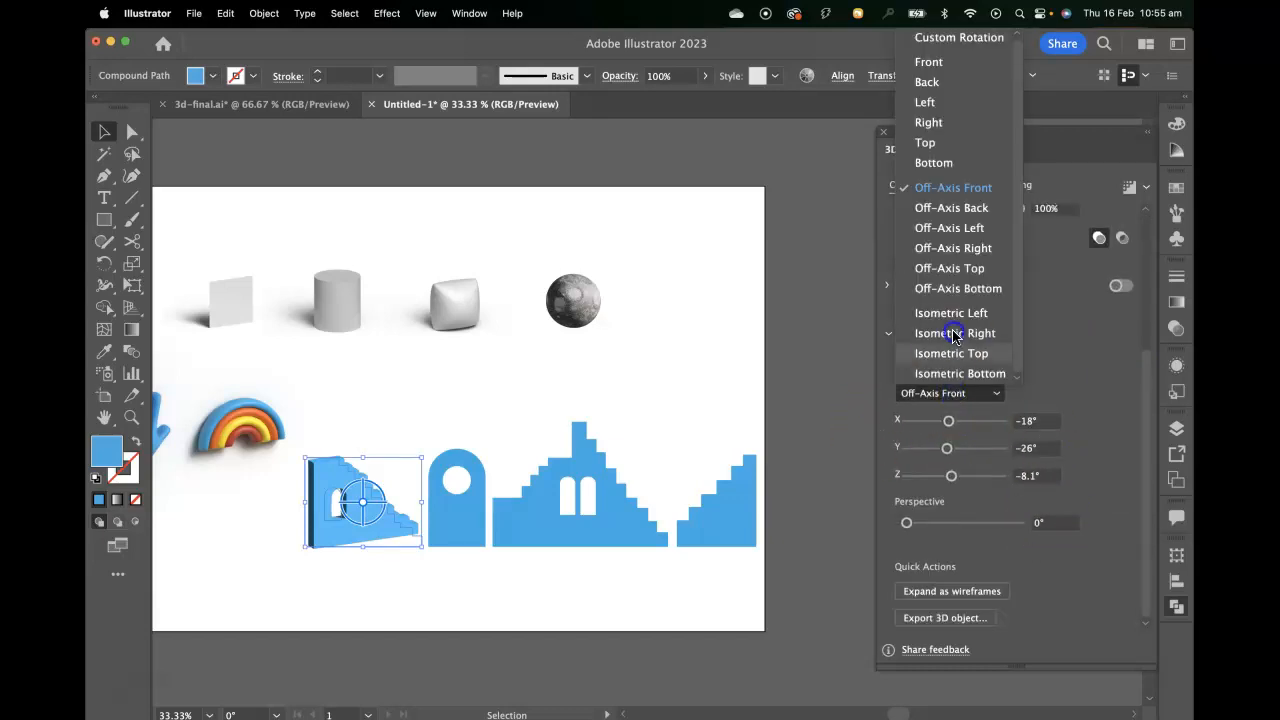
{"action": "left_click", "coordinate": [950, 66]}
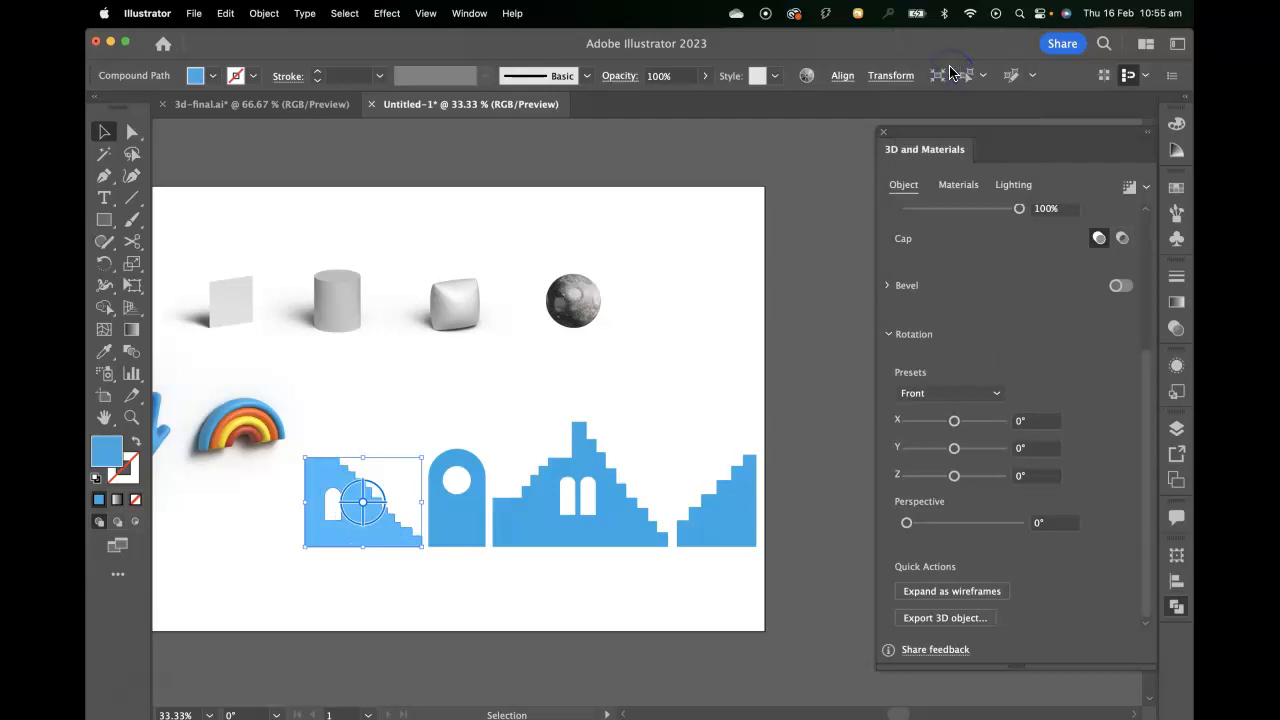
{"action": "left_click_drag", "start_coordinate": [953, 448], "coordinate": [945, 450]}
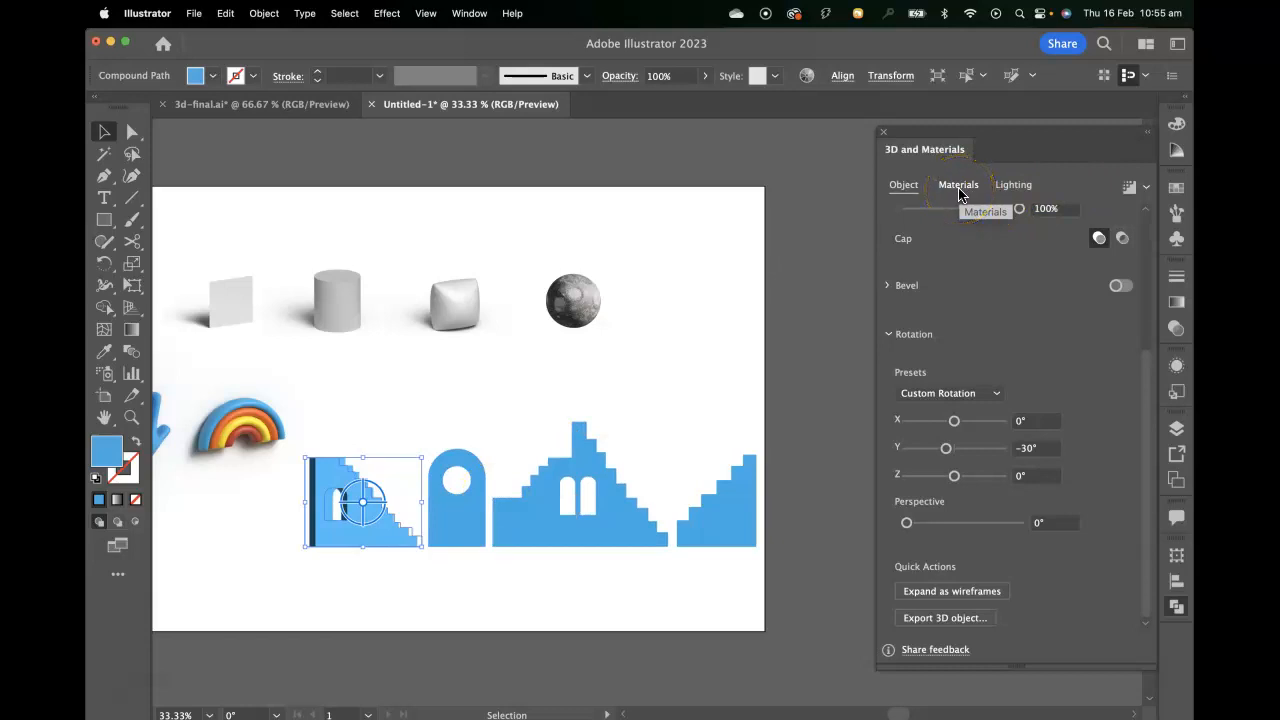
{"action": "left_click", "coordinate": [1128, 187]}
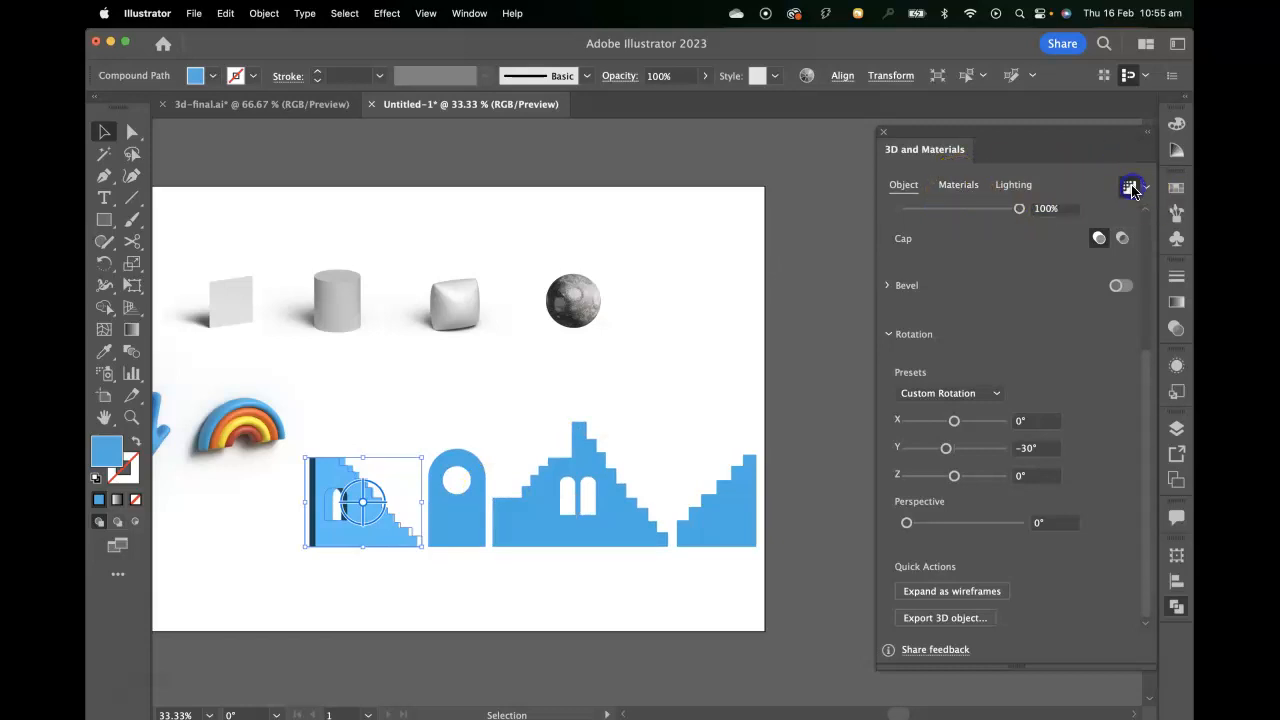
Look through the Adobe Substance materials for a surface that suits the extruded staircase.
{"action": "left_click", "coordinate": [958, 186]}
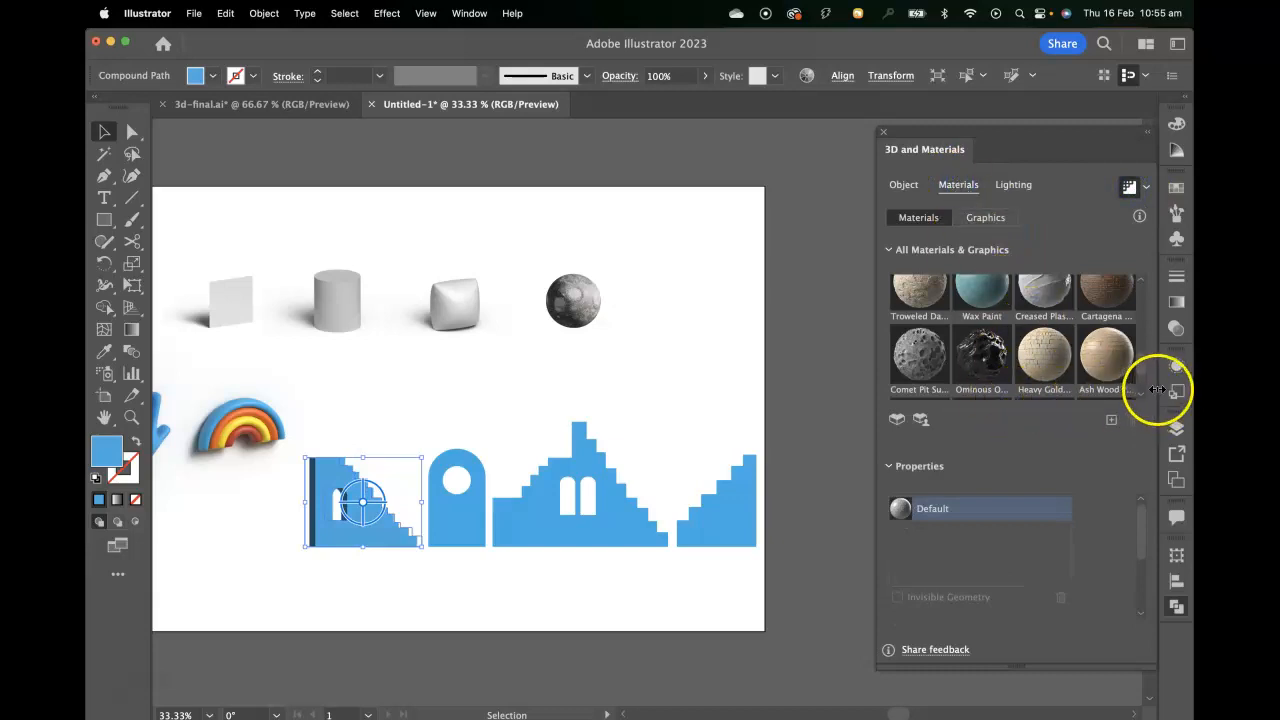
{"action": "scroll", "coordinate": [1093, 372], "scroll_direction": "down", "scroll_amount": 3}
{"action": "scroll", "coordinate": [1093, 372], "scroll_direction": "down", "scroll_amount": 2}
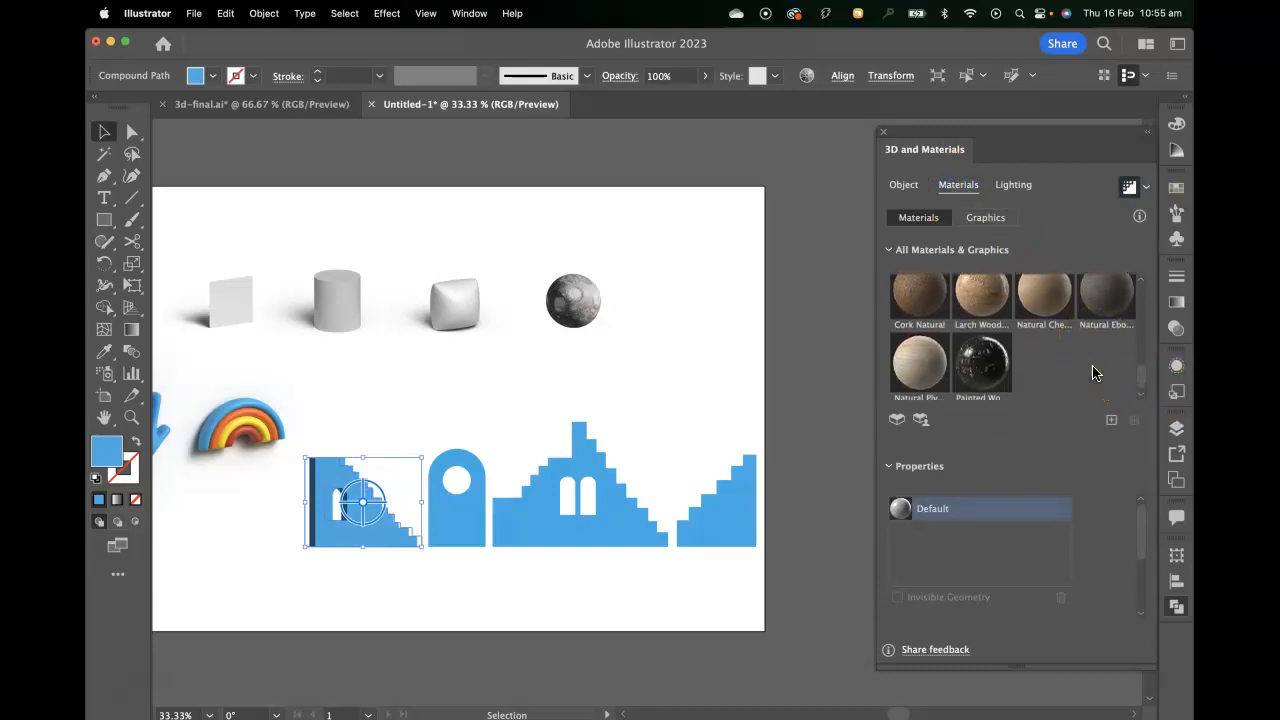
{"action": "scroll", "coordinate": [1093, 372], "scroll_direction": "up", "scroll_amount": 5}
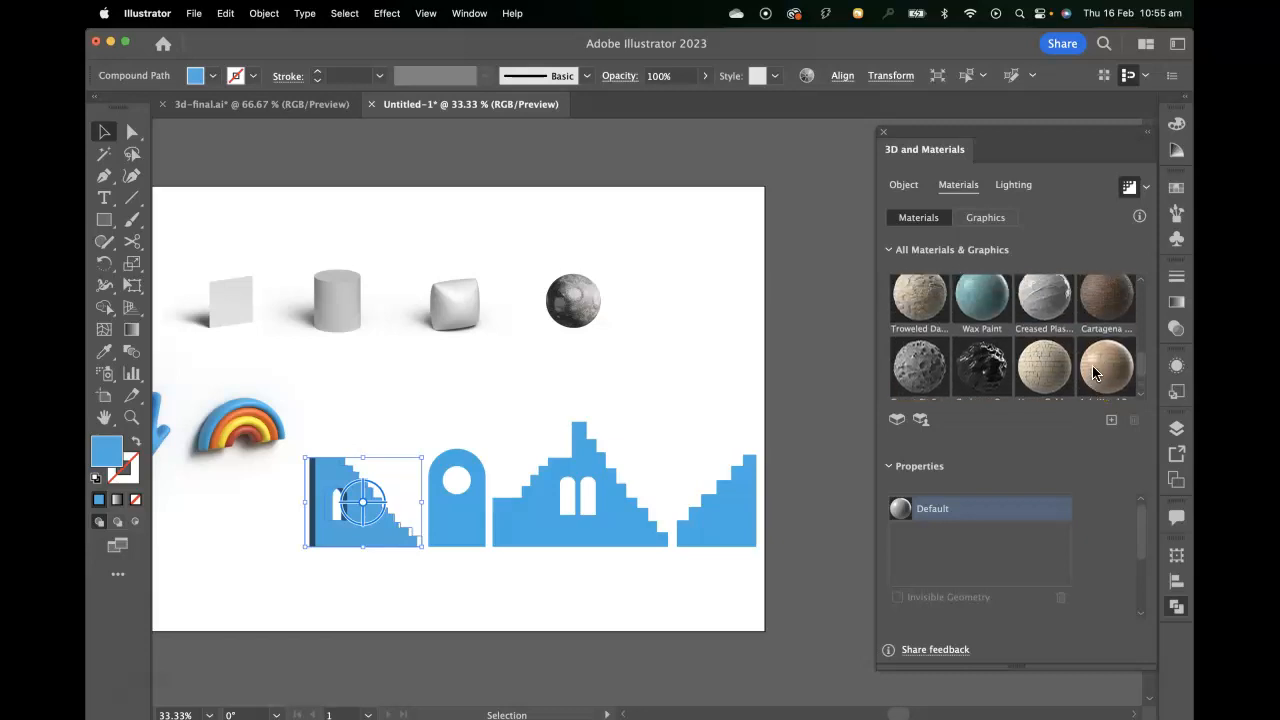
{"action": "scroll", "coordinate": [1093, 372], "scroll_direction": "up", "scroll_amount": 1}
{"action": "scroll", "coordinate": [1093, 372], "scroll_direction": "up", "scroll_amount": 6}
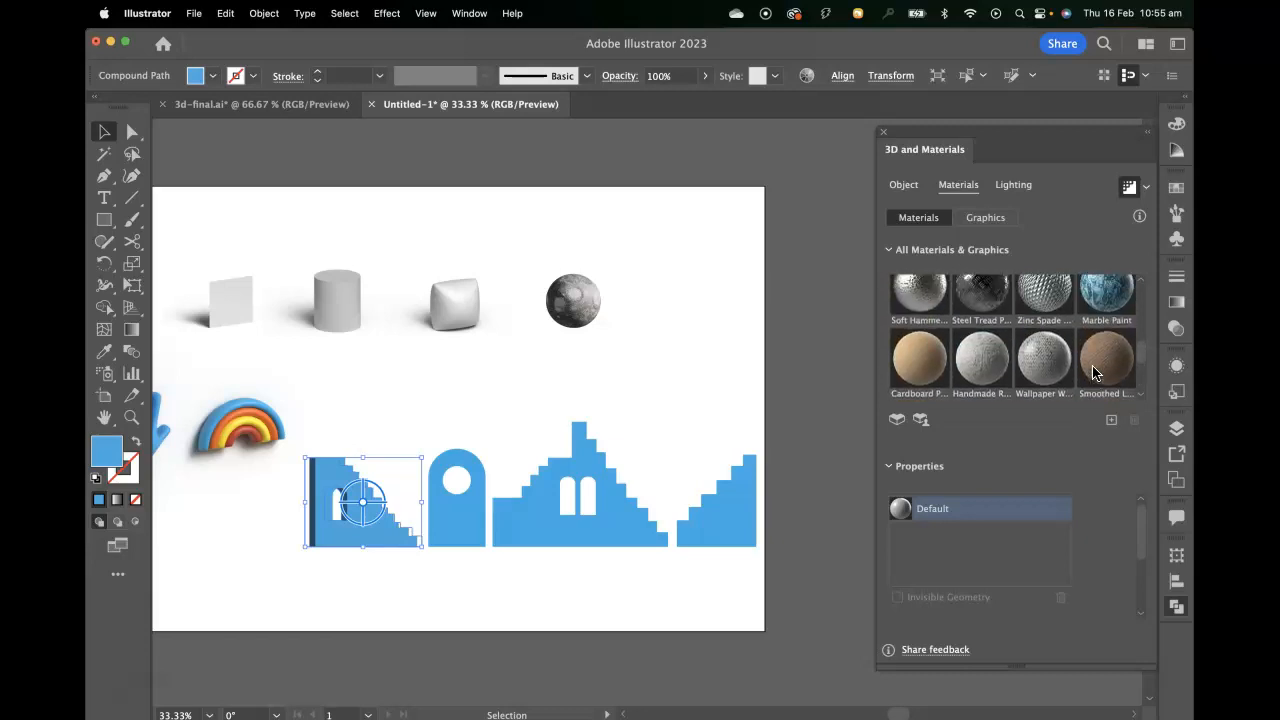
{"action": "scroll", "coordinate": [1092, 372], "scroll_direction": "up", "scroll_amount": 3}
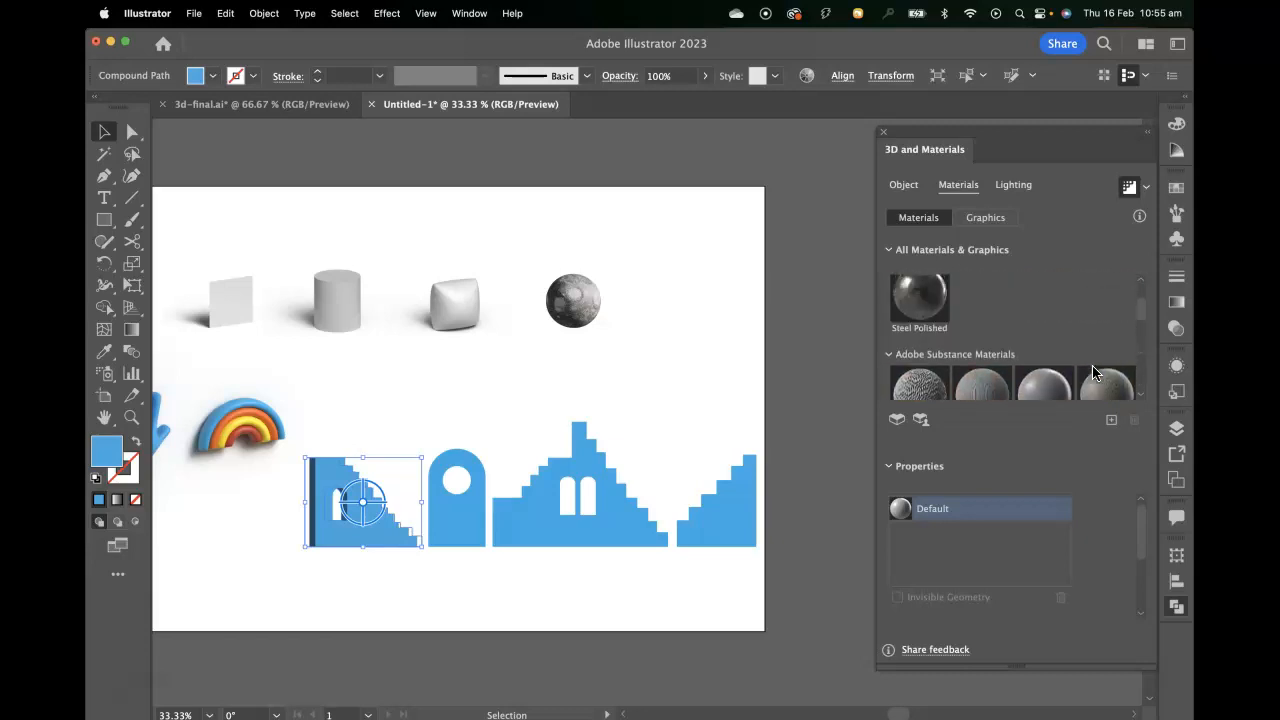
{"action": "scroll", "coordinate": [1093, 372], "scroll_direction": "down", "scroll_amount": 1}
{"action": "scroll", "coordinate": [1093, 372], "scroll_direction": "down", "scroll_amount": 4}
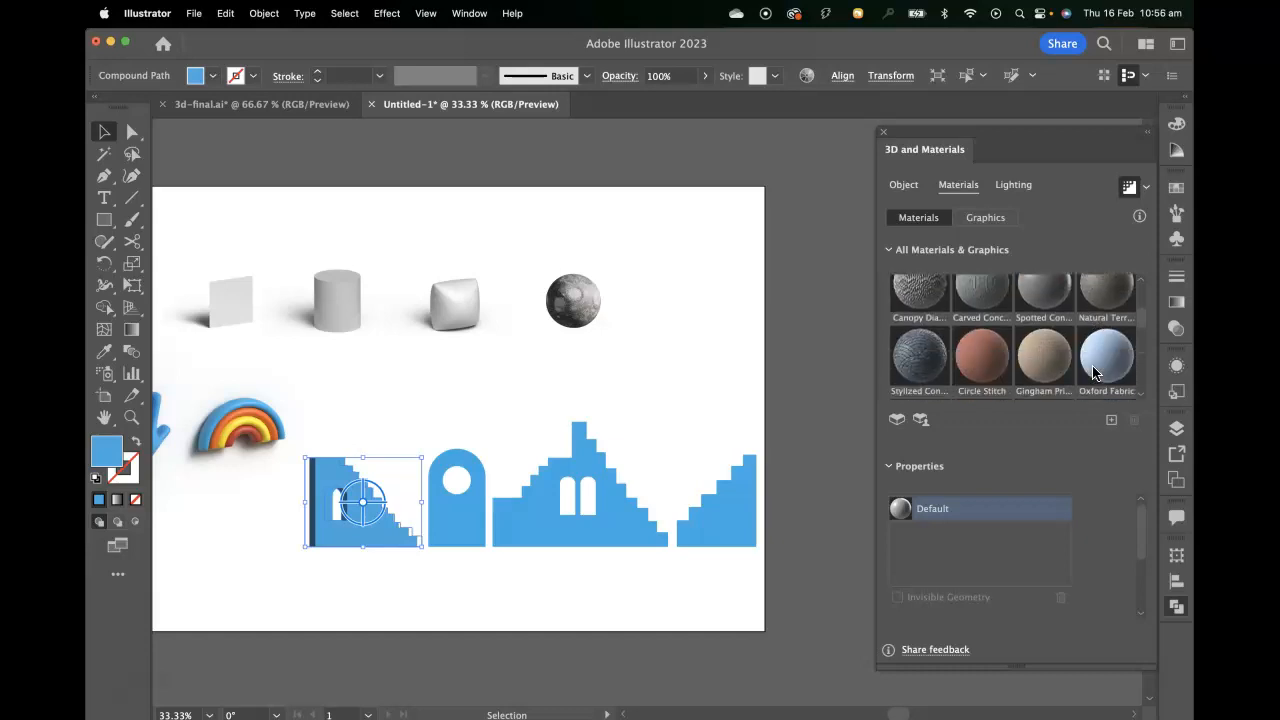
{"action": "scroll", "coordinate": [1093, 372], "scroll_direction": "down", "scroll_amount": 5}
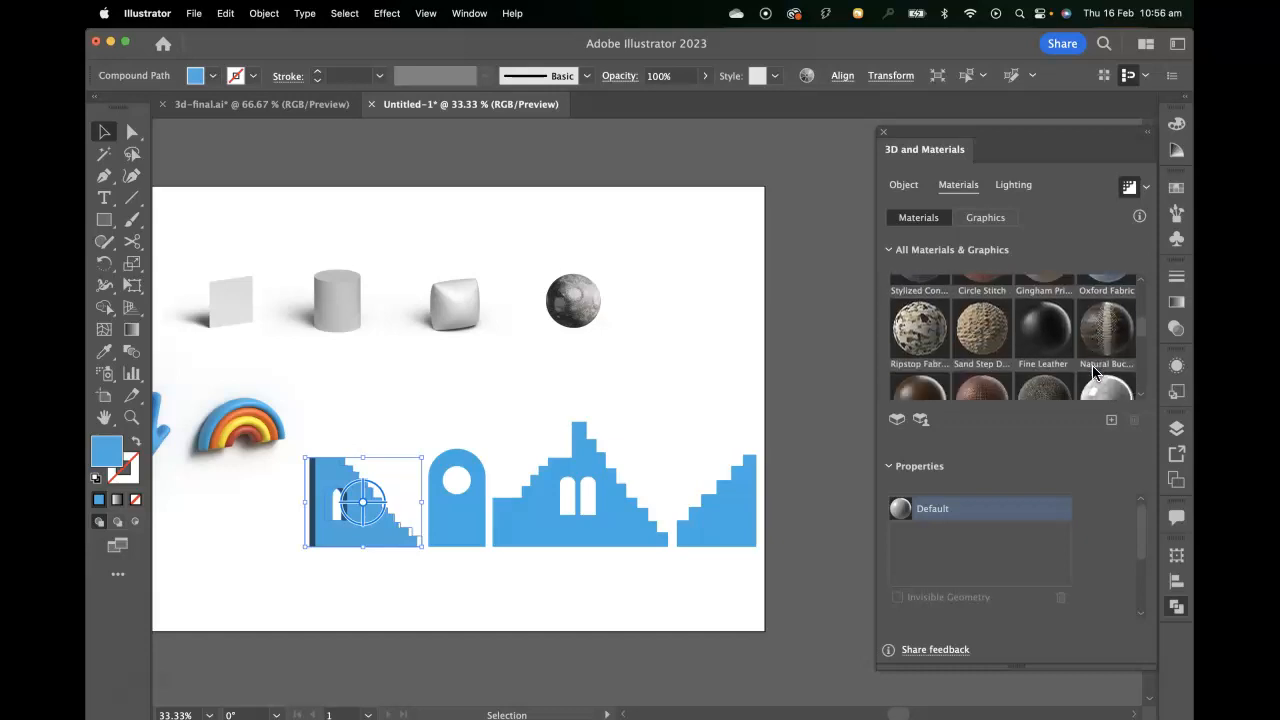
{"action": "scroll", "coordinate": [1093, 372], "scroll_direction": "down", "scroll_amount": 5}
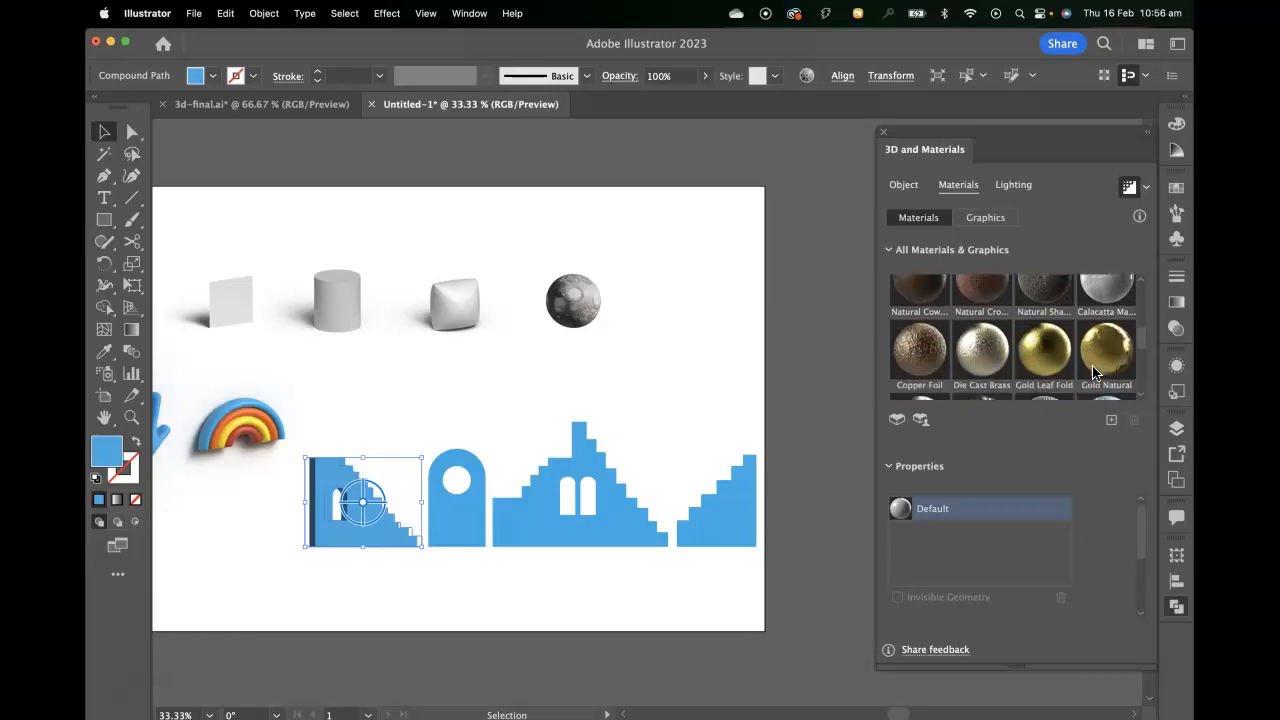
{"action": "scroll", "coordinate": [1093, 372], "scroll_direction": "down", "scroll_amount": 5}
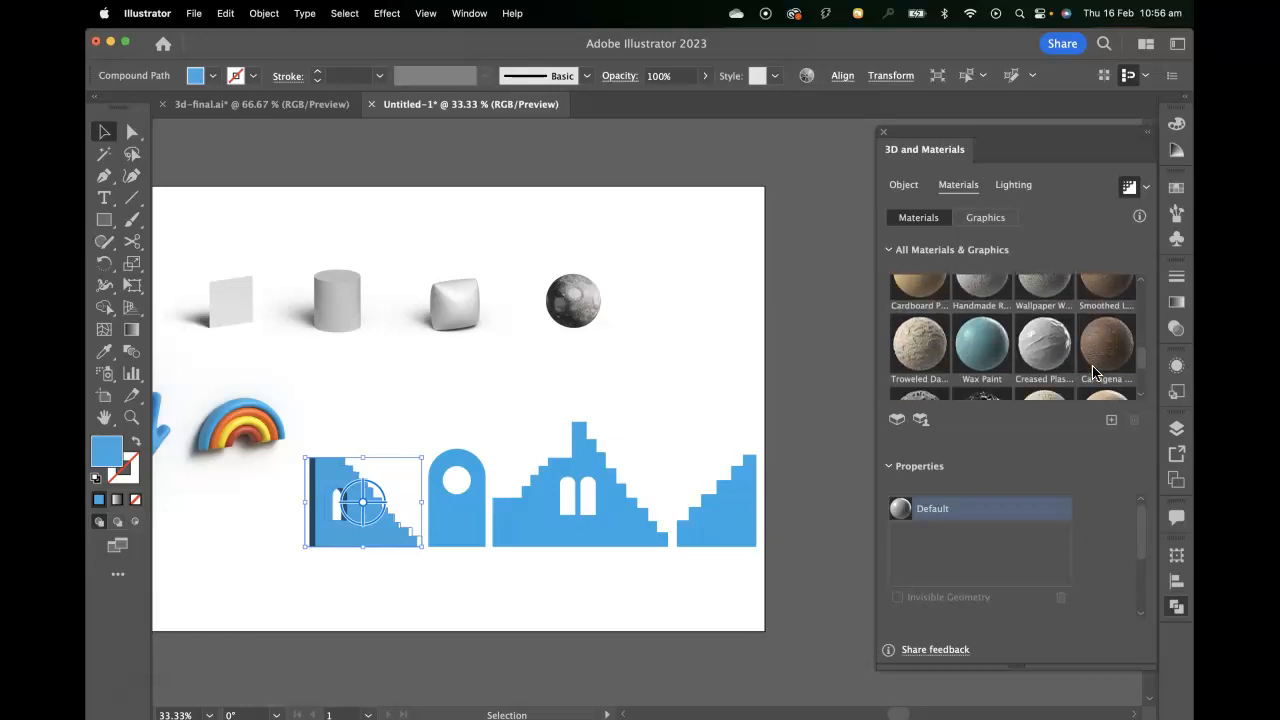
{"action": "scroll", "coordinate": [1093, 372], "scroll_direction": "down", "scroll_amount": 5}
{"action": "scroll", "coordinate": [1093, 372], "scroll_direction": "down", "scroll_amount": 1}
{"action": "scroll", "coordinate": [1093, 372], "scroll_direction": "down", "scroll_amount": 3}
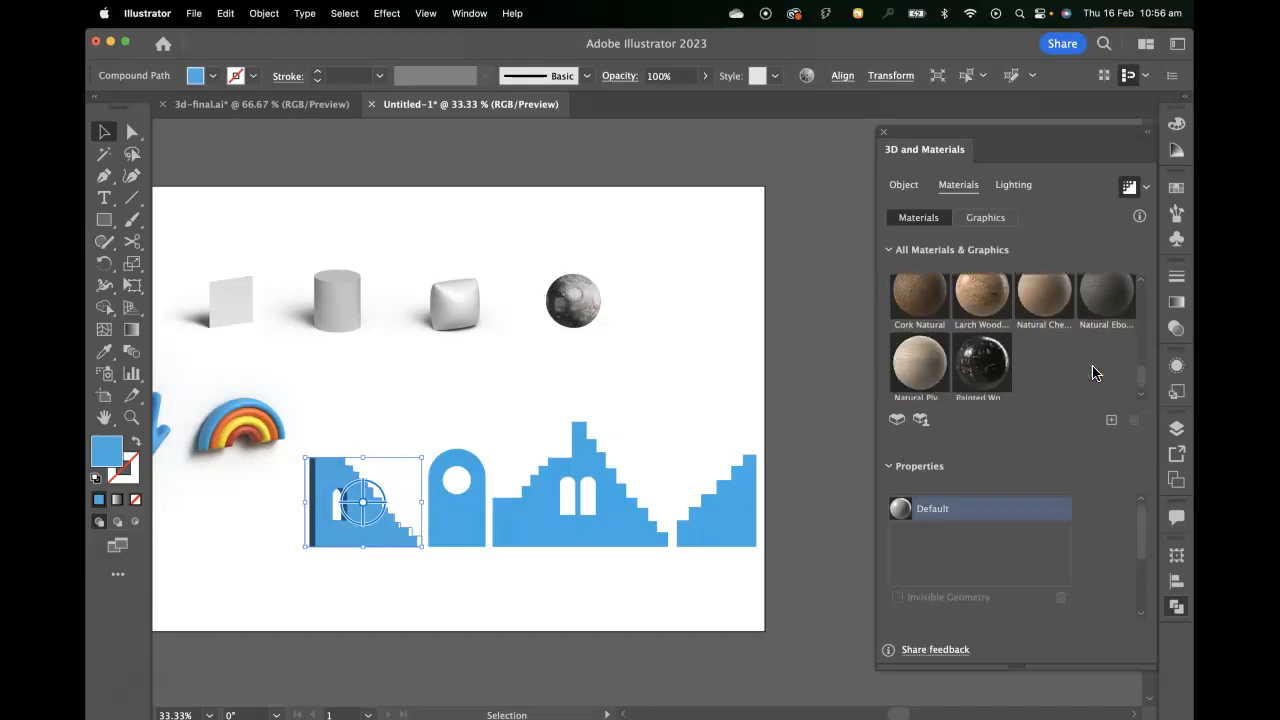
Apply the Wax Paint material to the extruded staircase.
{"action": "scroll", "coordinate": [1040, 330], "scroll_direction": "up", "scroll_amount": 5}
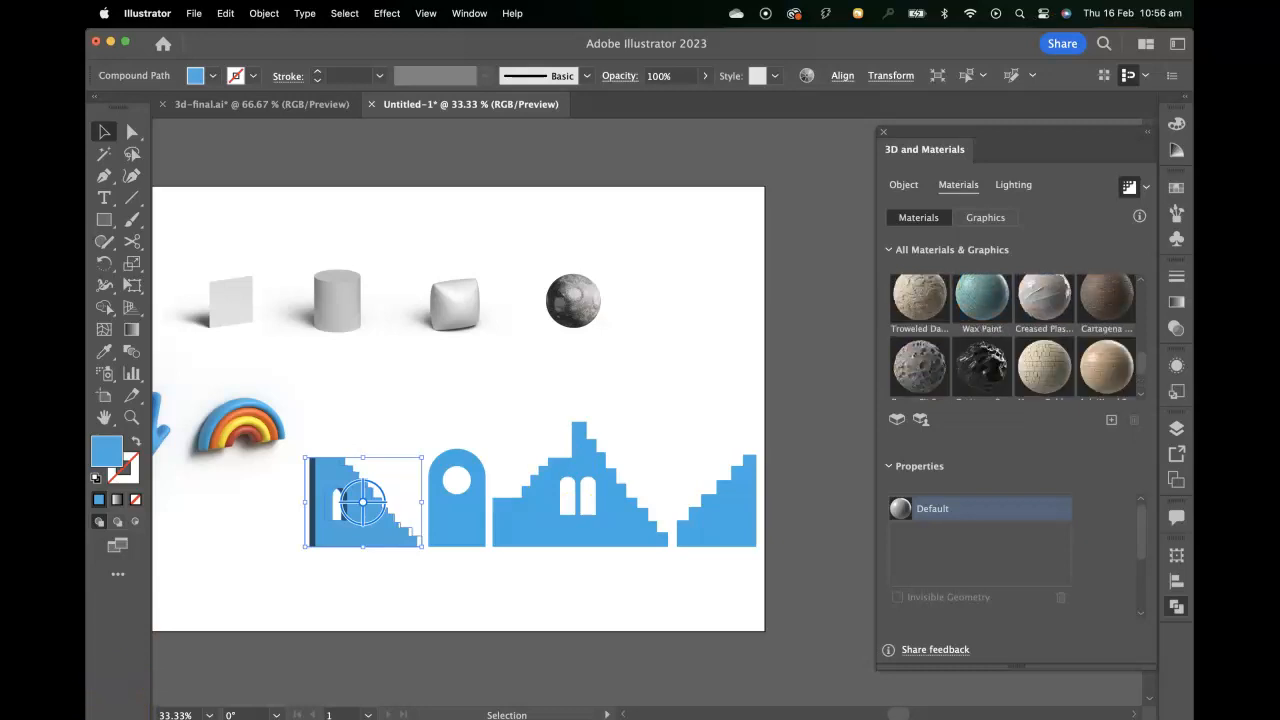
{"action": "left_click", "coordinate": [981, 309]}
{"action": "mouse_move", "coordinate": [981, 309]}
{"action": "left_mouse_down"}
{"action": "mouse_move", "coordinate": [488, 484]}
{"action": "mouse_move", "coordinate": [348, 485]}
{"action": "left_mouse_up"}
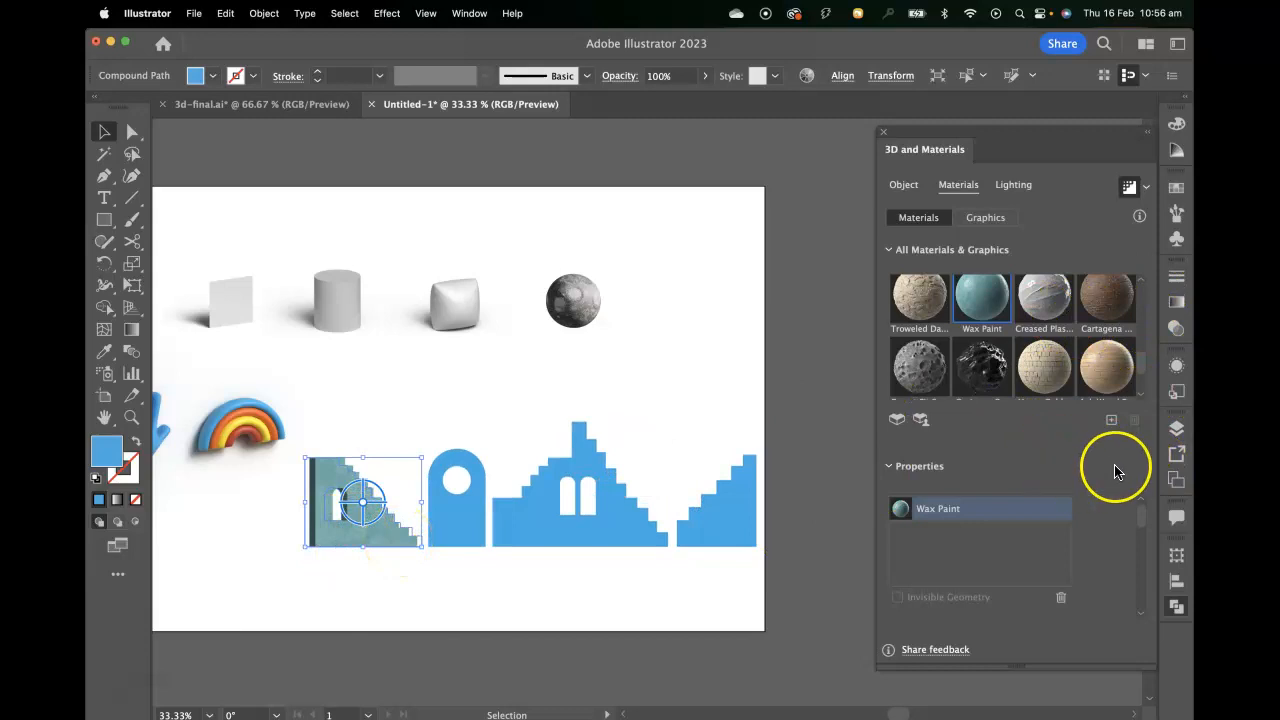
Change the Wax Paint material's colour on the staircase to the terracotta hex value b25740.
{"action": "mouse_move", "coordinate": [1143, 512]}
{"action": "left_mouse_down"}
{"action": "mouse_move", "coordinate": [1145, 605]}
{"action": "mouse_move", "coordinate": [1143, 508]}
{"action": "mouse_move", "coordinate": [1141, 535]}
{"action": "left_mouse_up"}
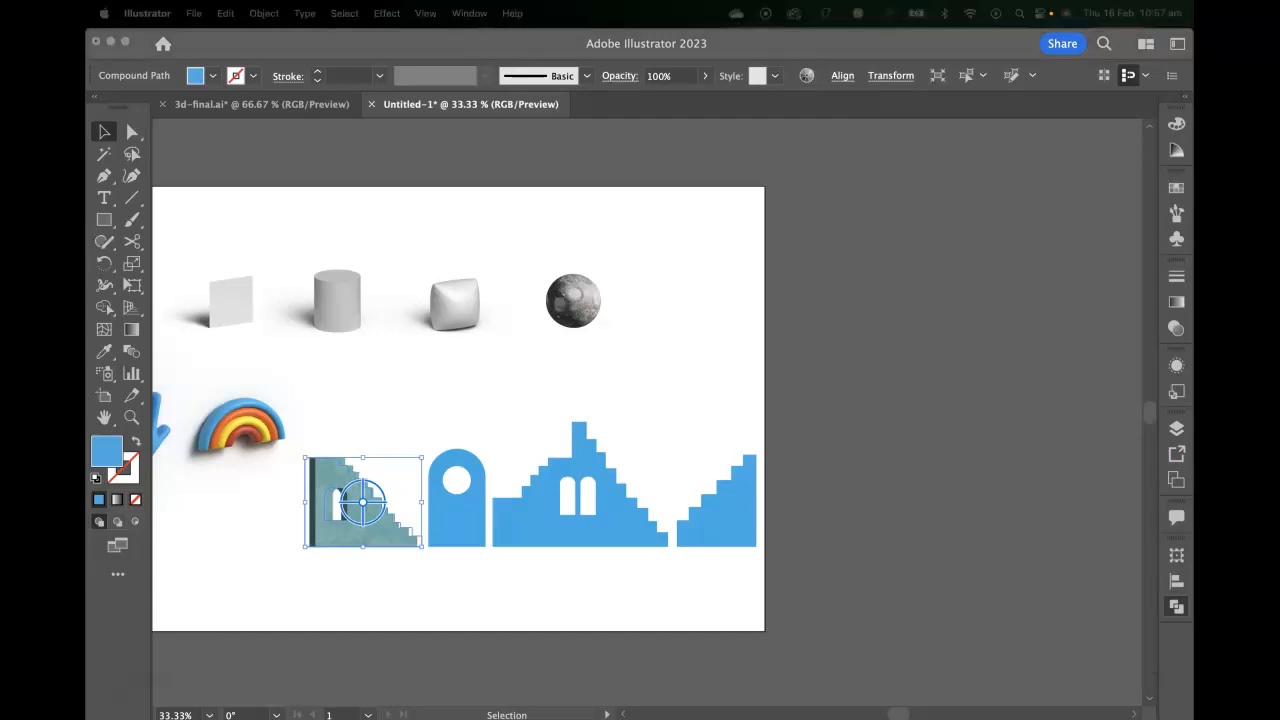
{"action": "left_click", "coordinate": [812, 184]}
{"action": "left_click", "coordinate": [648, 160]}
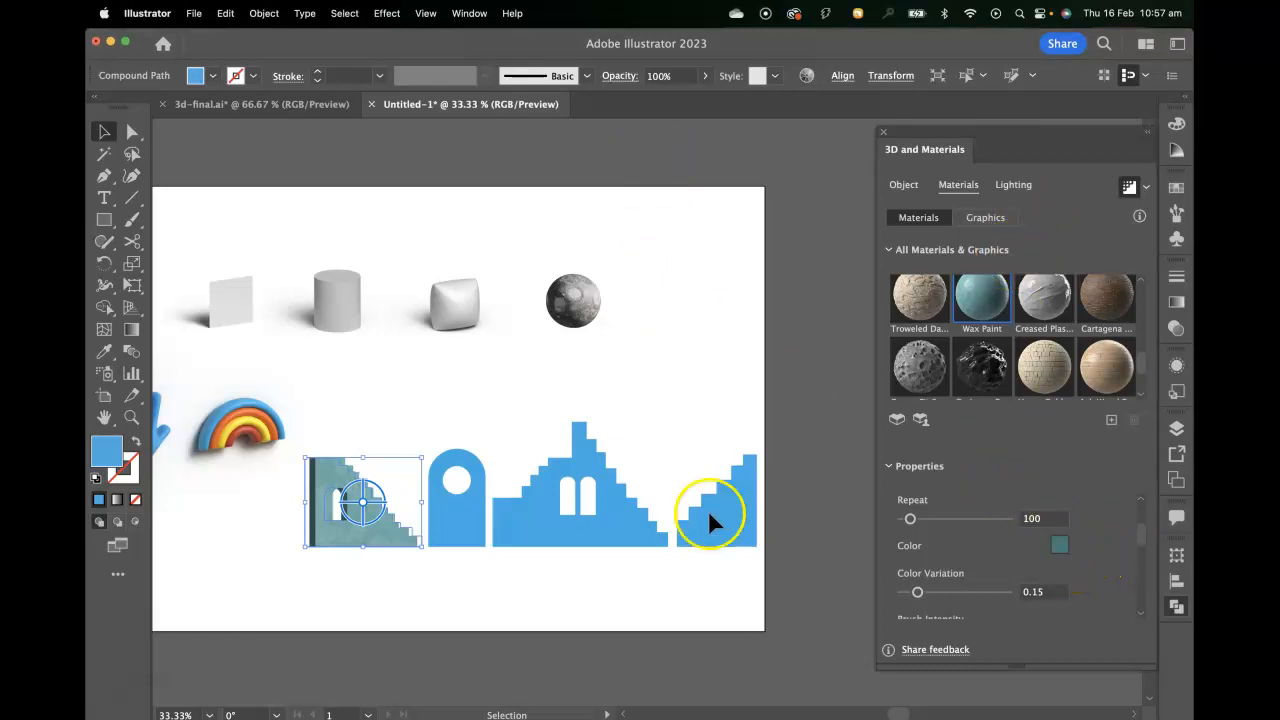
{"action": "left_click", "coordinate": [1059, 545]}
{"action": "left_click_drag", "start_coordinate": [789, 344], "coordinate": [724, 343]}
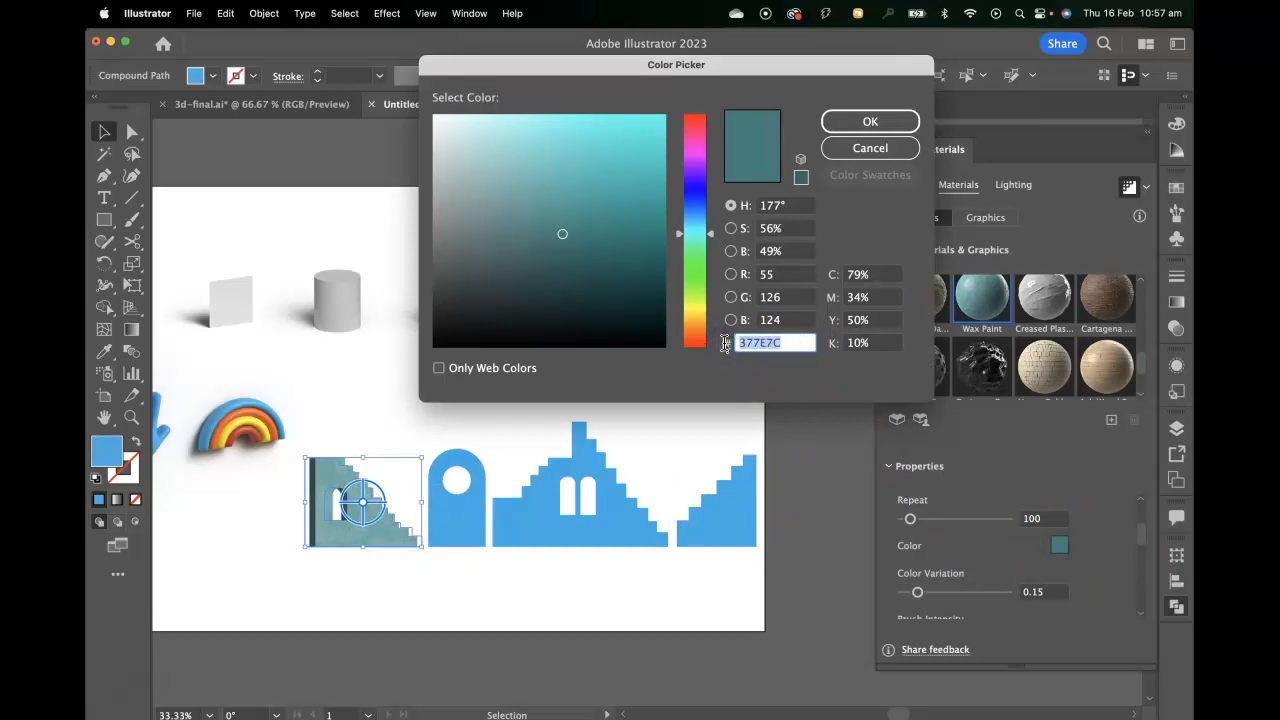
{"action": "type", "text": "b25740"}
{"action": "left_click", "coordinate": [800, 325]}
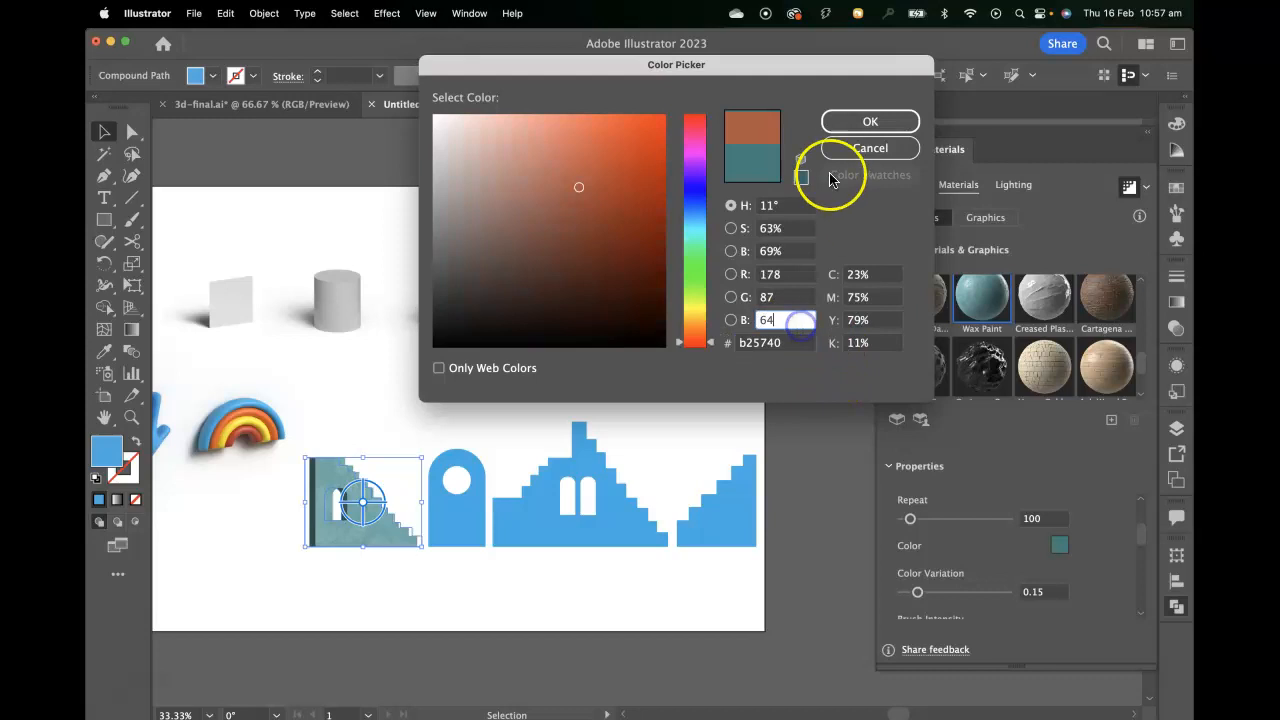
{"action": "left_click", "coordinate": [873, 128]}
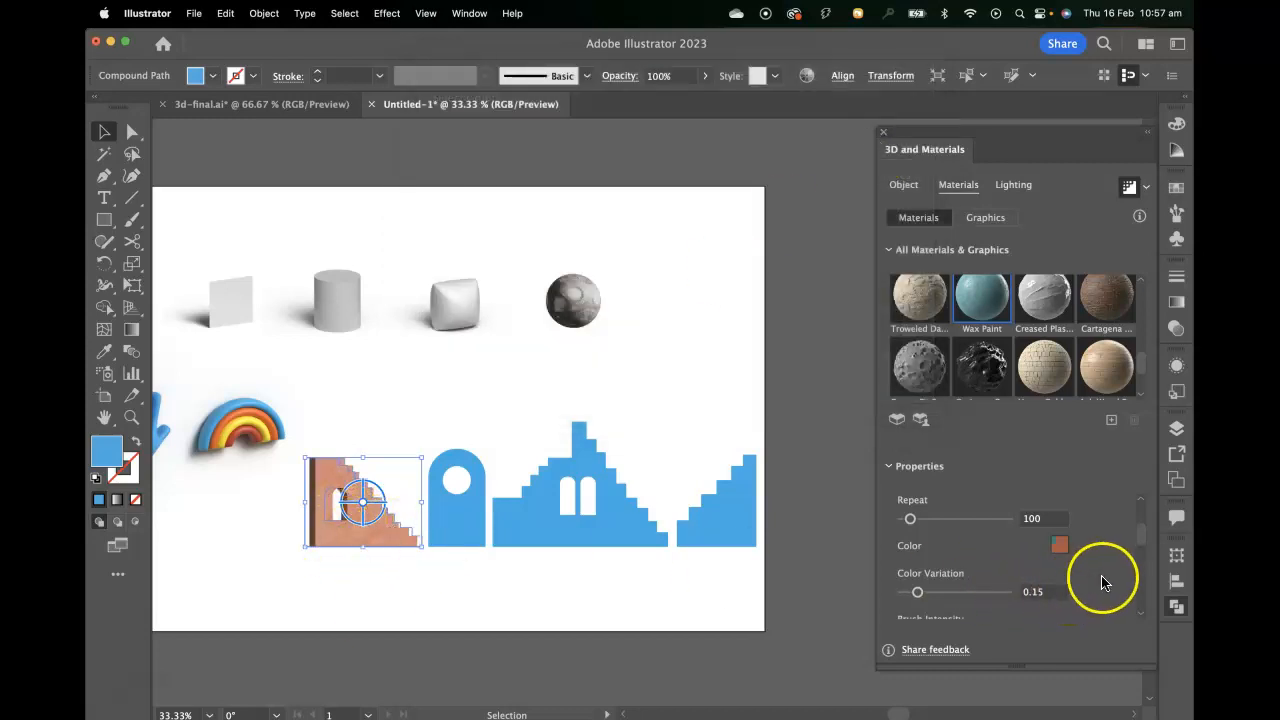
Review the Wax Paint material's properties and set its Color Variation to 0.
{"action": "scroll", "coordinate": [1066, 586], "scroll_direction": "down", "scroll_amount": 2}
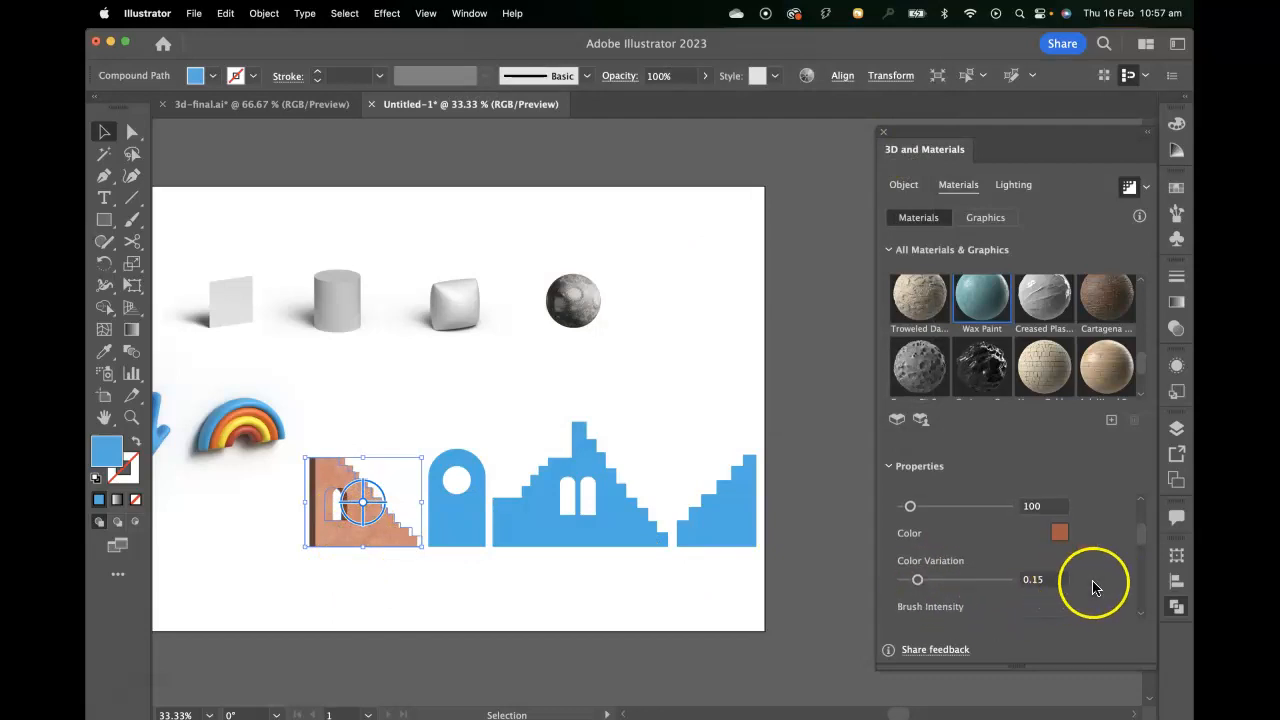
{"action": "scroll", "coordinate": [1106, 575], "scroll_direction": "down", "scroll_amount": 5}
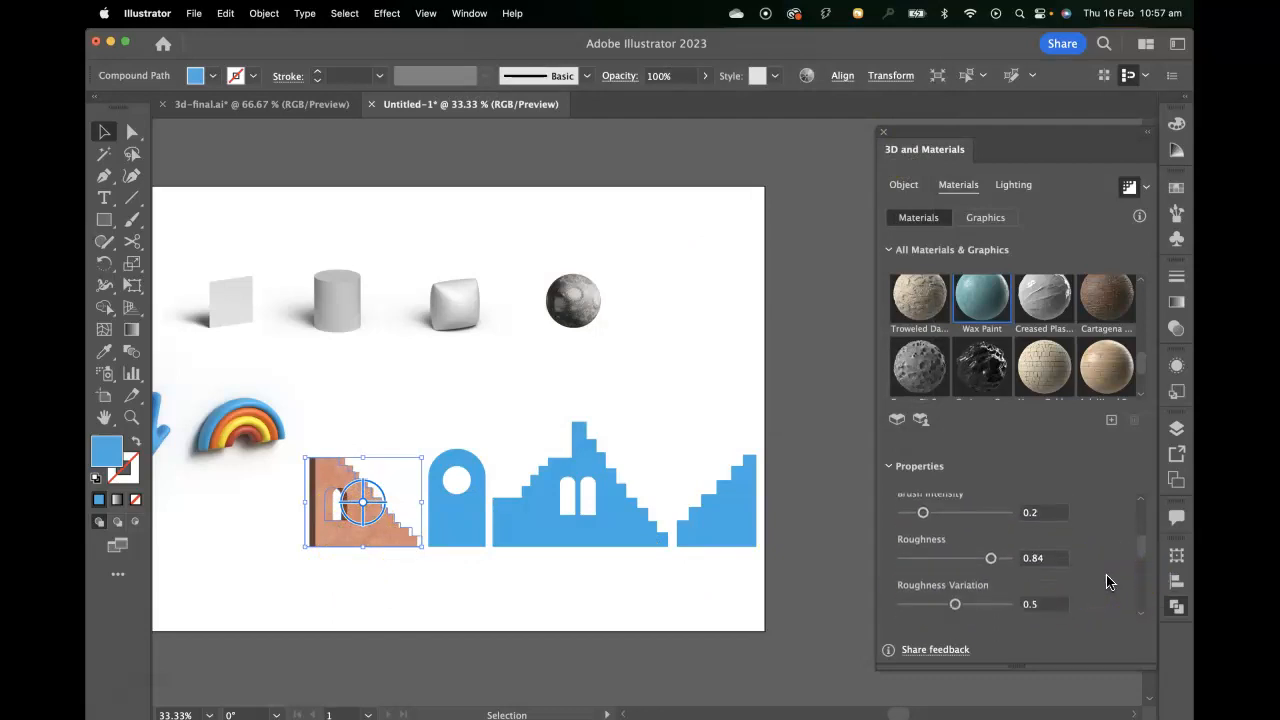
{"action": "scroll", "coordinate": [1106, 574], "scroll_direction": "down", "scroll_amount": 3}
{"action": "scroll", "coordinate": [1106, 574], "scroll_direction": "up", "scroll_amount": 6}
{"action": "left_click", "coordinate": [1100, 580]}
{"action": "left_click_drag", "start_coordinate": [918, 530], "coordinate": [997, 534]}
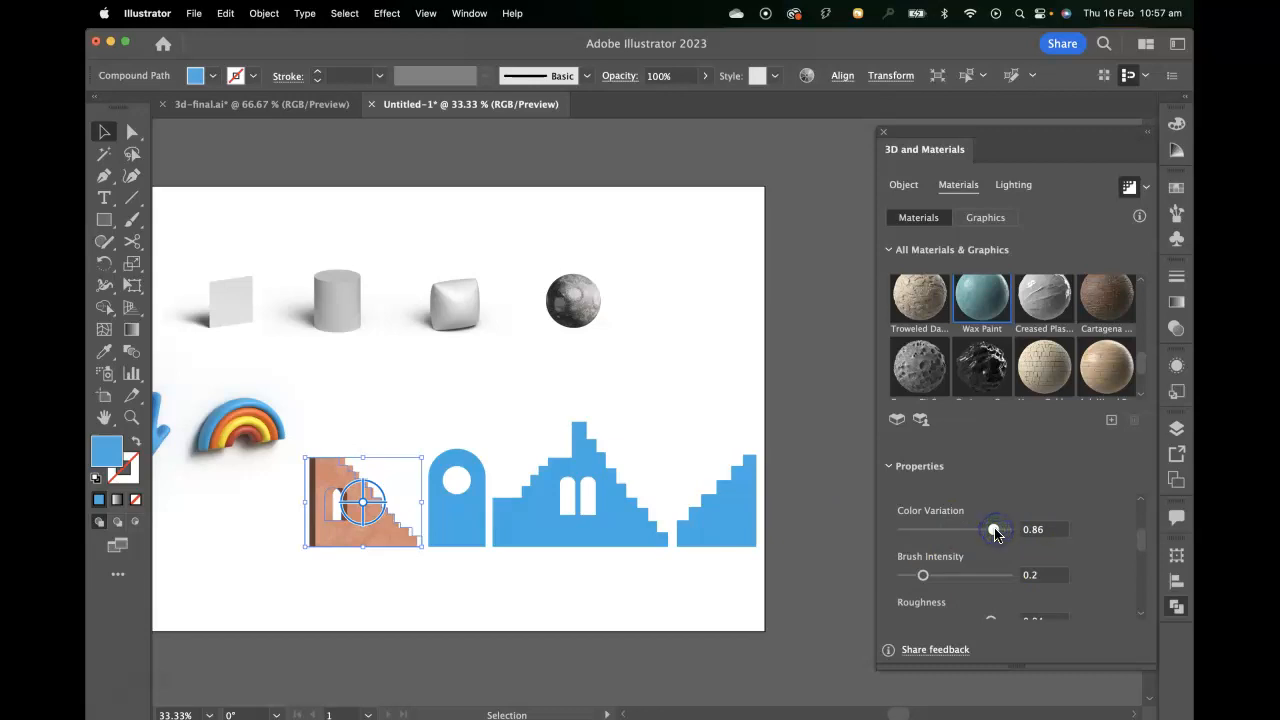
{"action": "left_click_drag", "start_coordinate": [991, 529], "coordinate": [915, 533]}
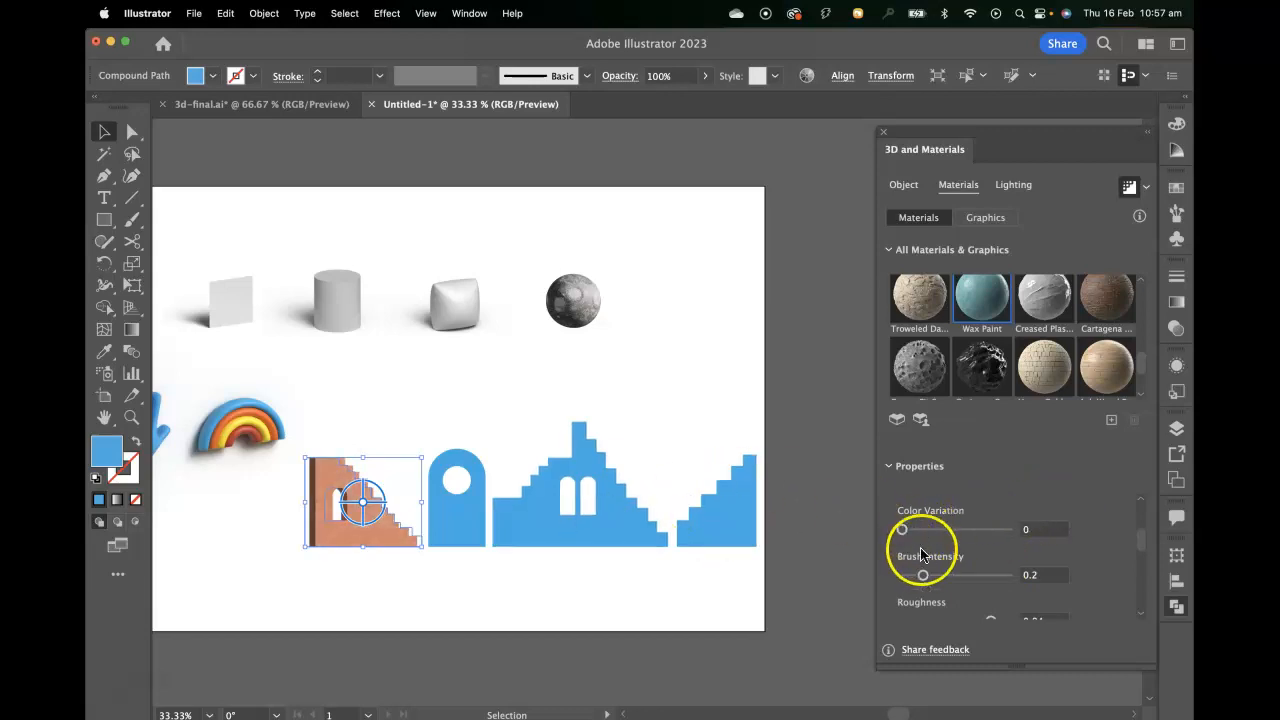
Extrude the blue arch with the round opening to a depth of 30 px.
{"action": "key", "text": "super+equal"}
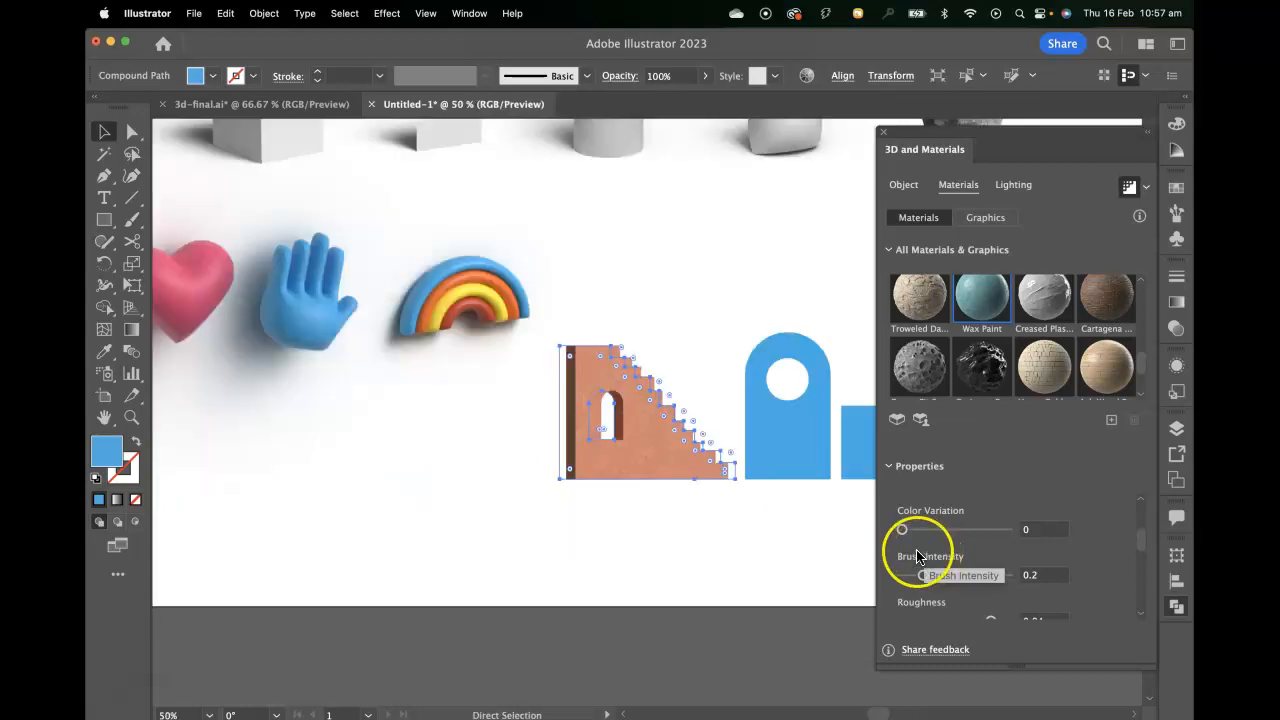
{"action": "left_click_drag", "start_coordinate": [729, 434], "coordinate": [574, 434]}
{"action": "left_click_drag", "start_coordinate": [706, 420], "coordinate": [648, 428]}
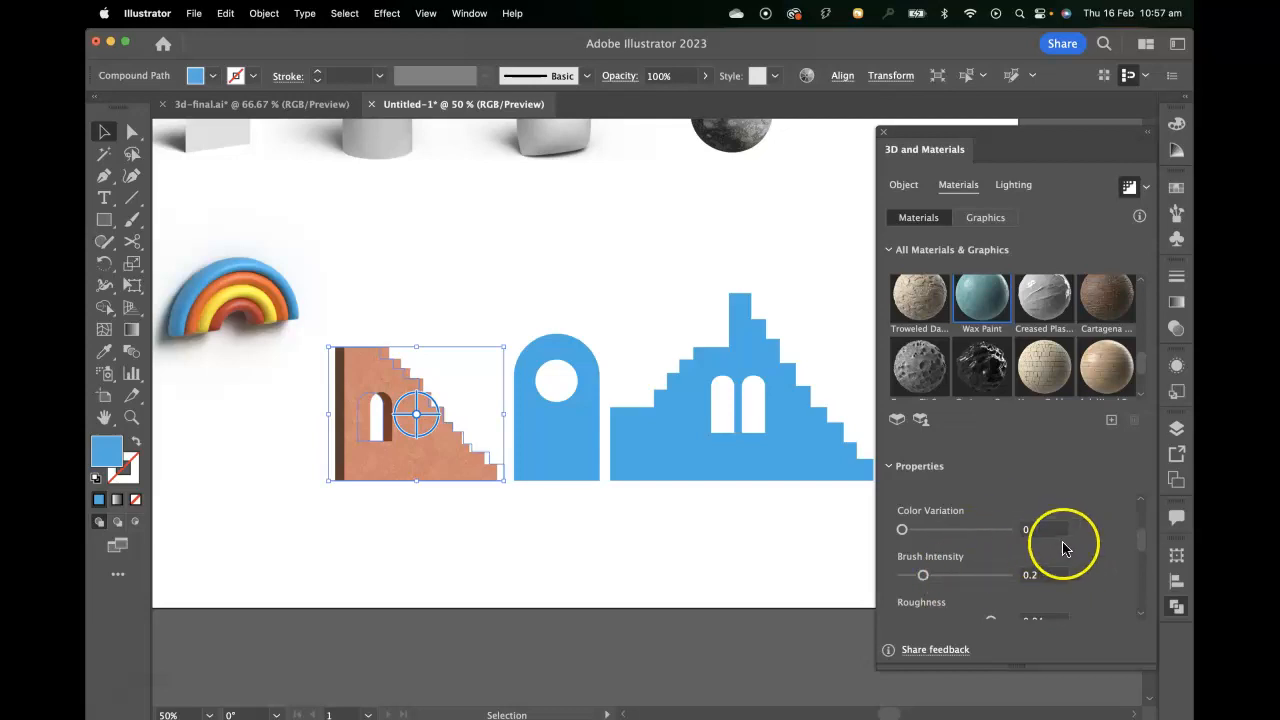
{"action": "scroll", "coordinate": [1102, 569], "scroll_direction": "up", "scroll_amount": 2}
{"action": "scroll", "coordinate": [1102, 569], "scroll_direction": "up", "scroll_amount": 2}
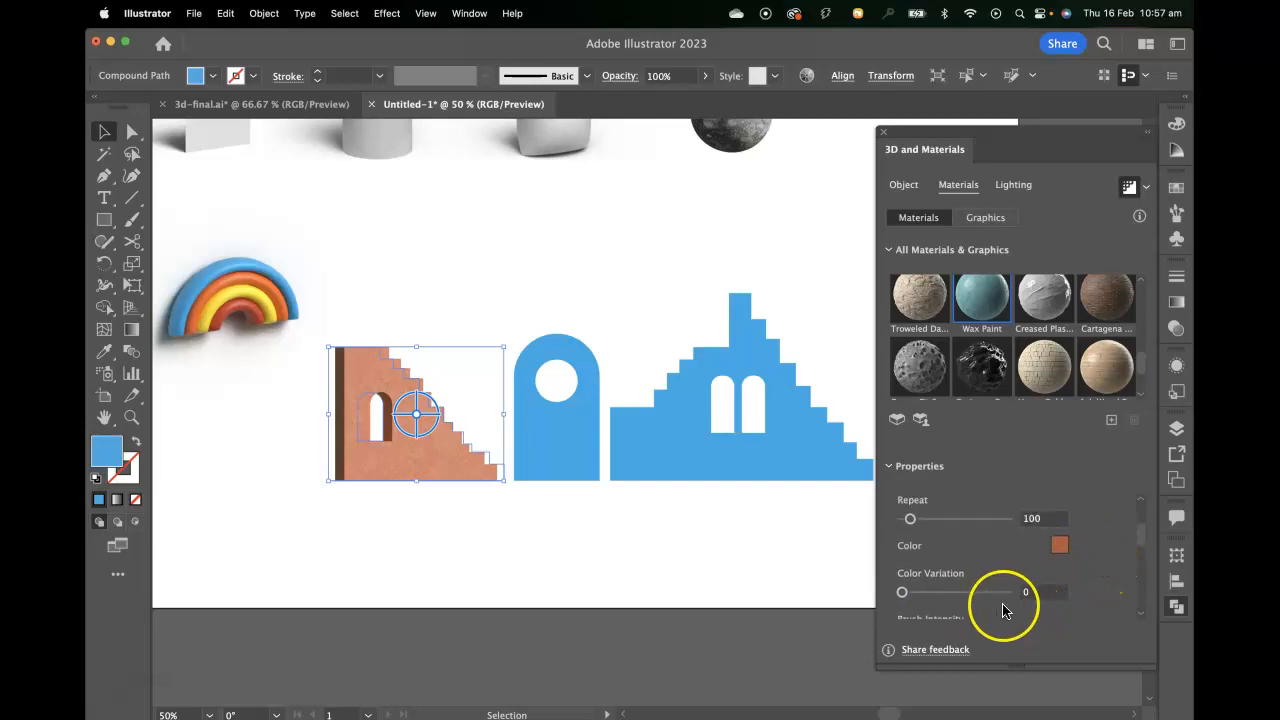
{"action": "left_click", "coordinate": [548, 456]}
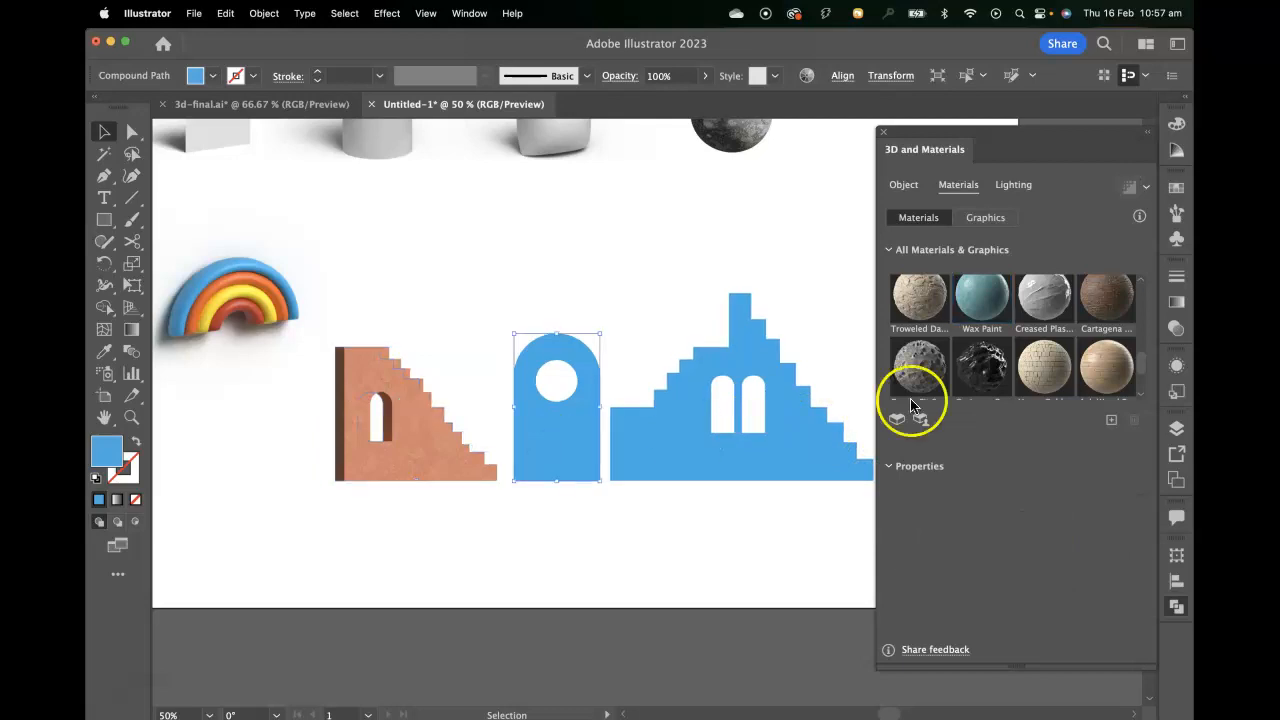
{"action": "left_click", "coordinate": [903, 185]}
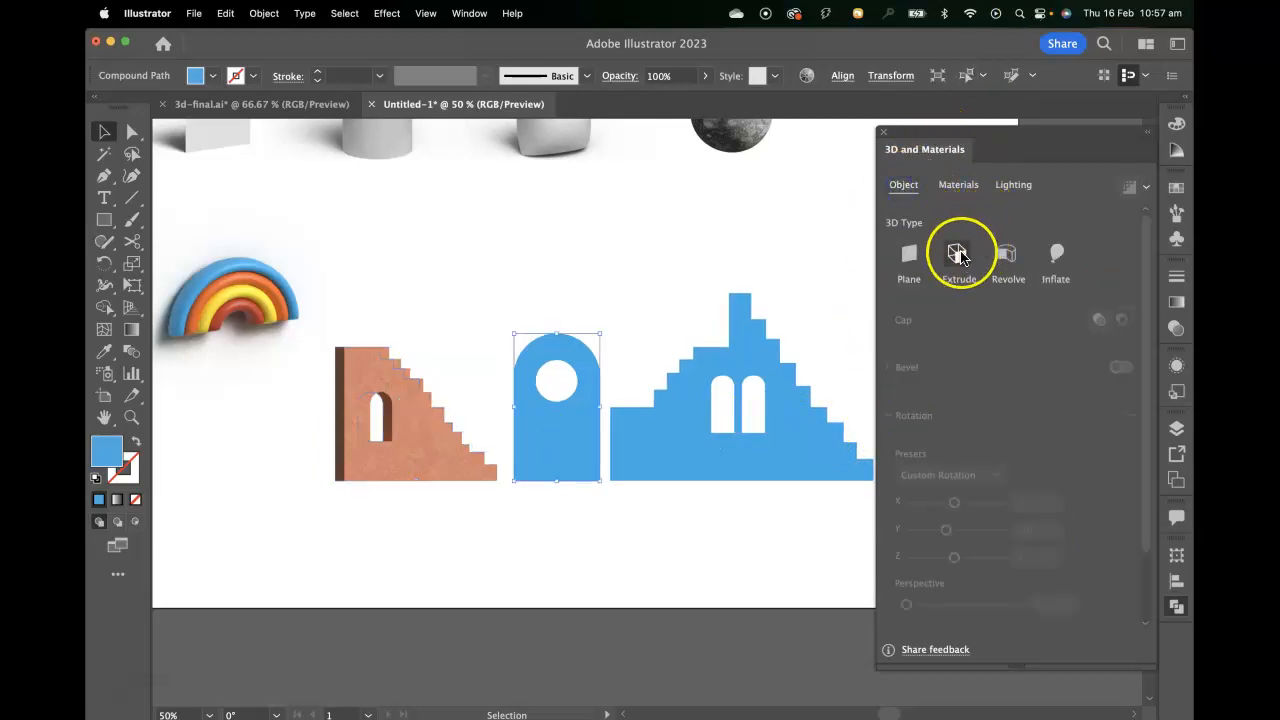
{"action": "left_click", "coordinate": [957, 253]}
{"action": "left_click", "coordinate": [1040, 330]}
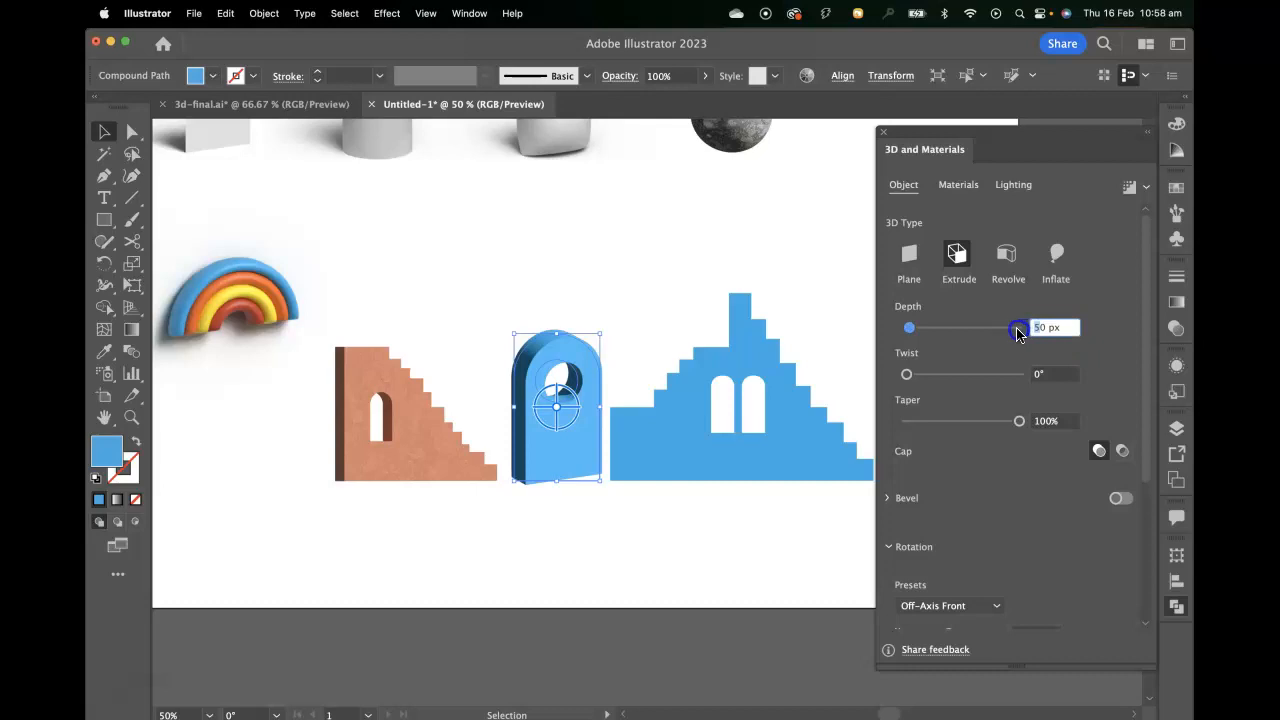
{"action": "type", "text": "300"}
{"action": "key", "text": "Return"}
{"action": "left_click", "coordinate": [1051, 328]}
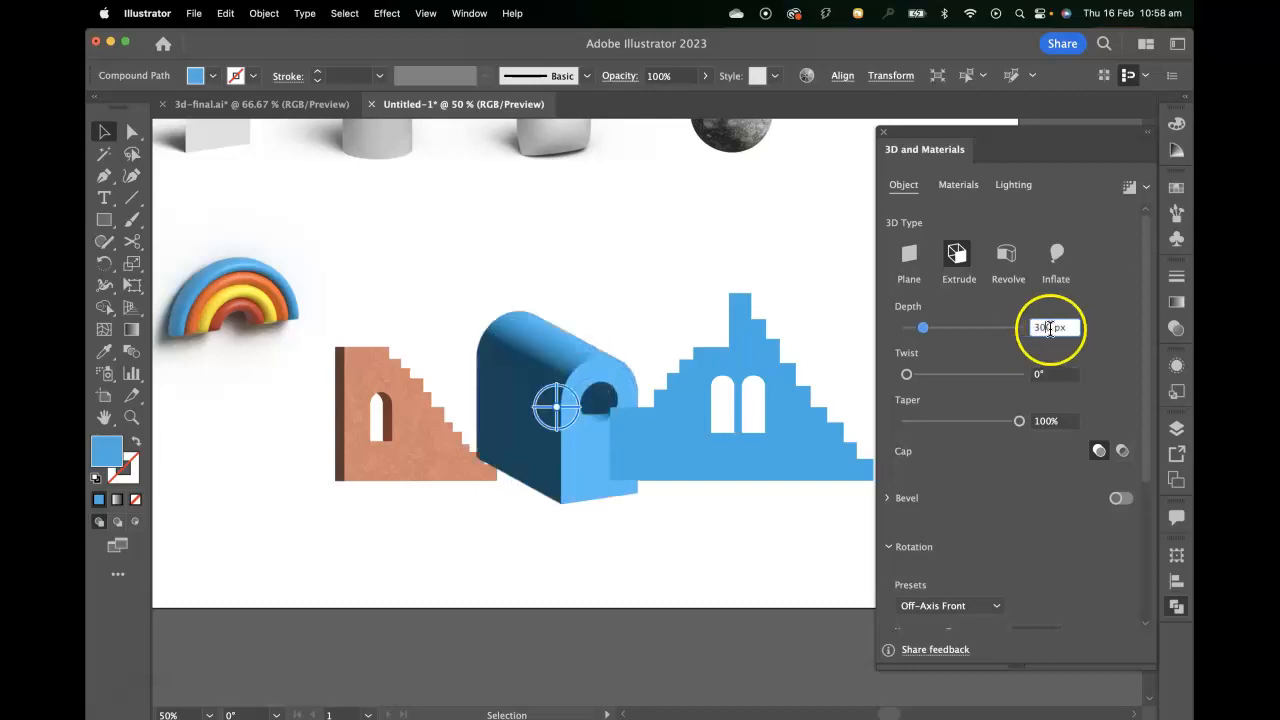
{"action": "key", "text": "BackSpace"}
{"action": "key", "text": "Return"}
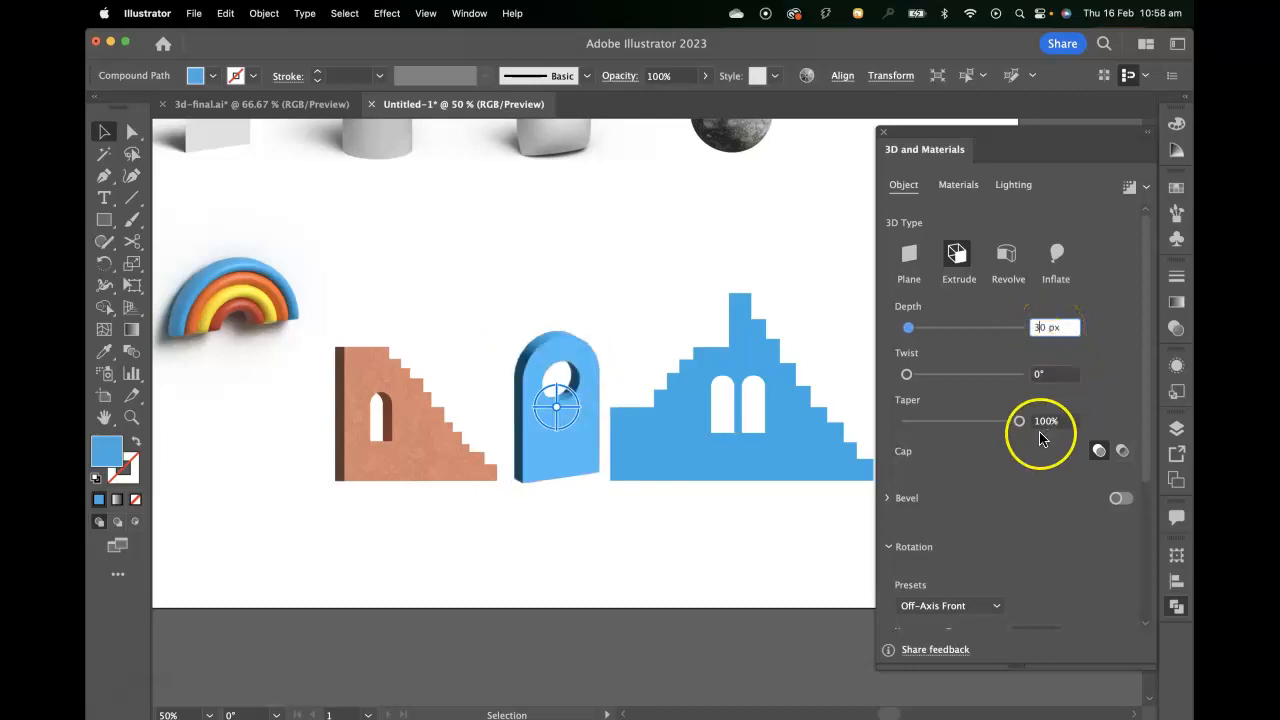
Set the extruded arch's rotation to the Front preset with a Y rotation of -30°.
{"action": "scroll", "coordinate": [1050, 460], "scroll_direction": "down", "scroll_amount": 5}
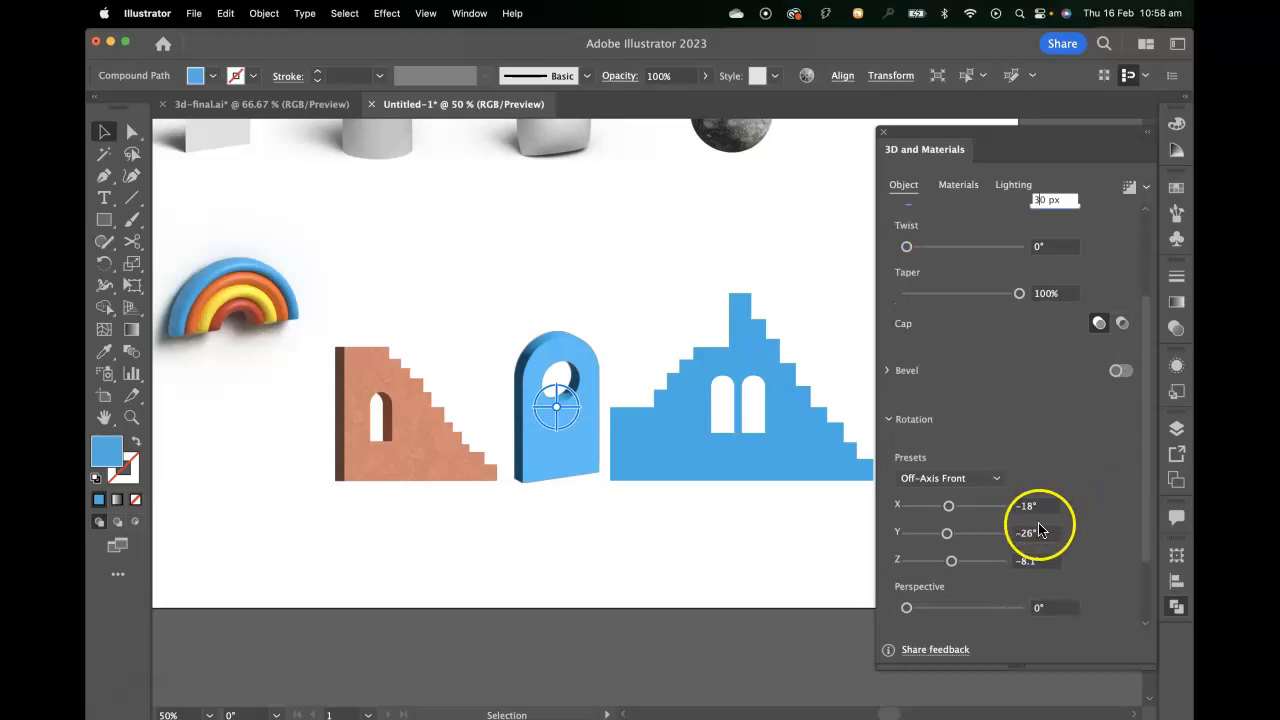
{"action": "left_click", "coordinate": [950, 478]}
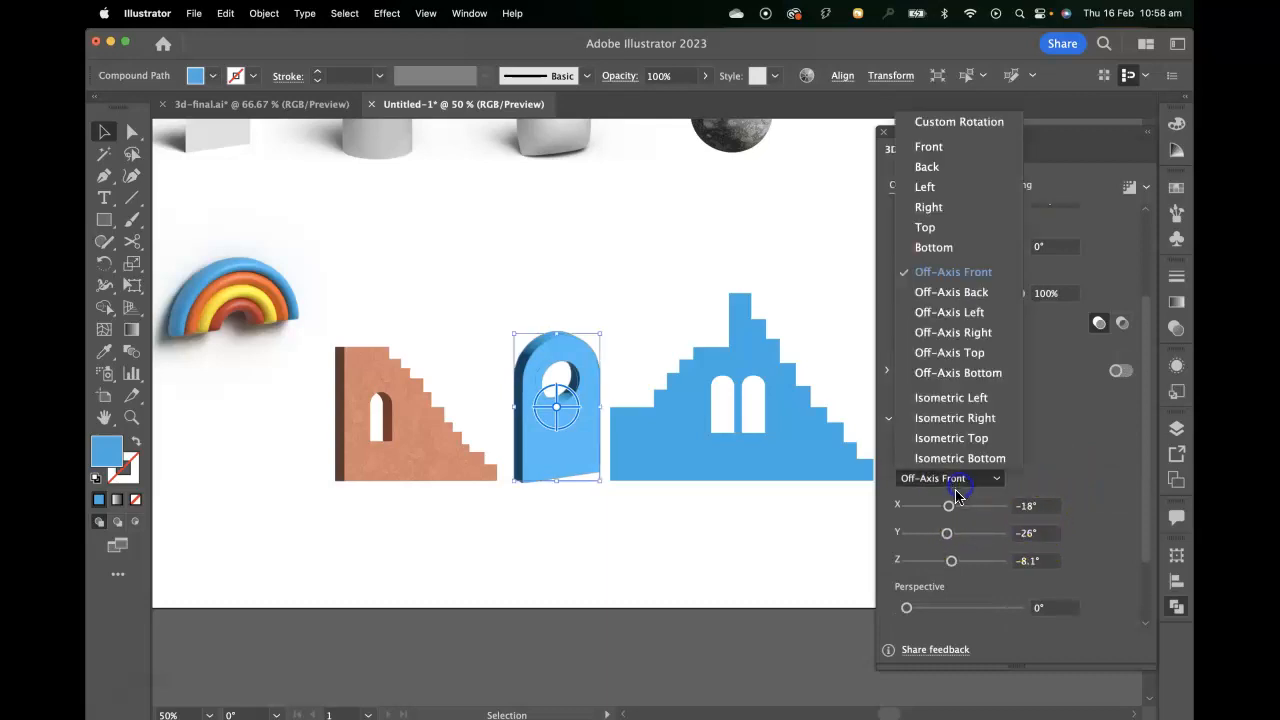
{"action": "left_click", "coordinate": [945, 146]}
{"action": "left_click", "coordinate": [1014, 536]}
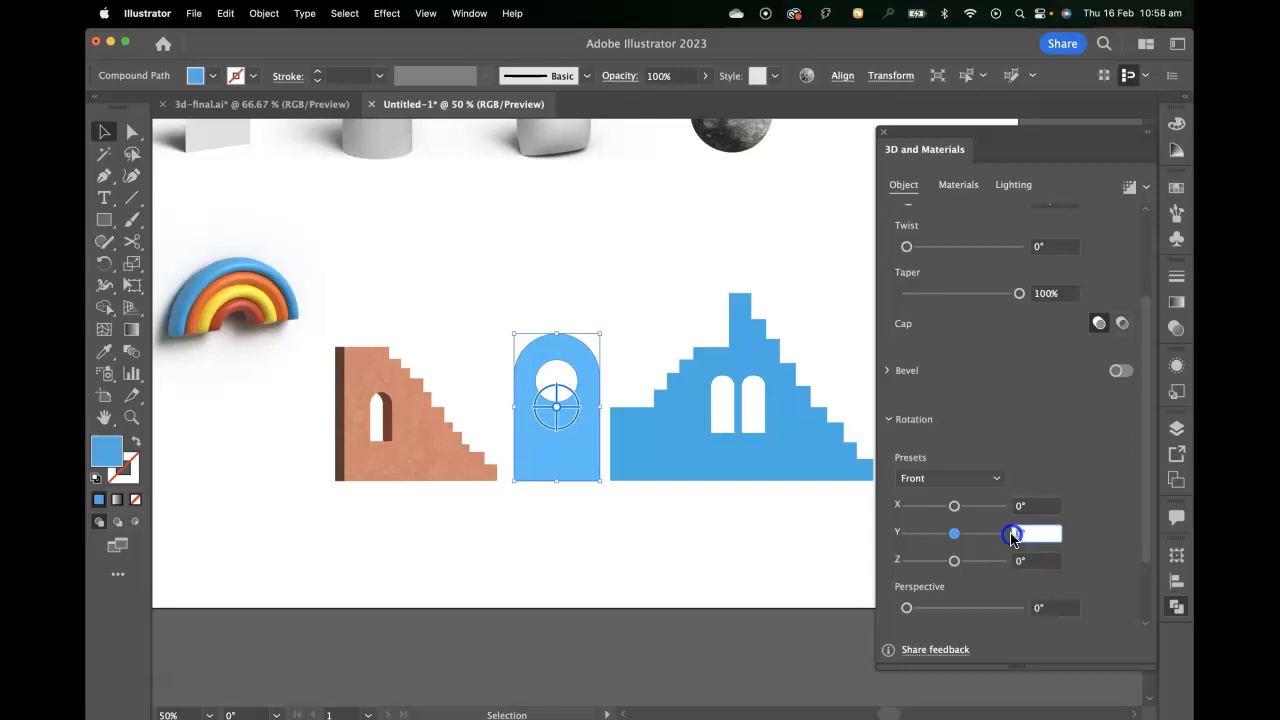
{"action": "type", "text": "3"}
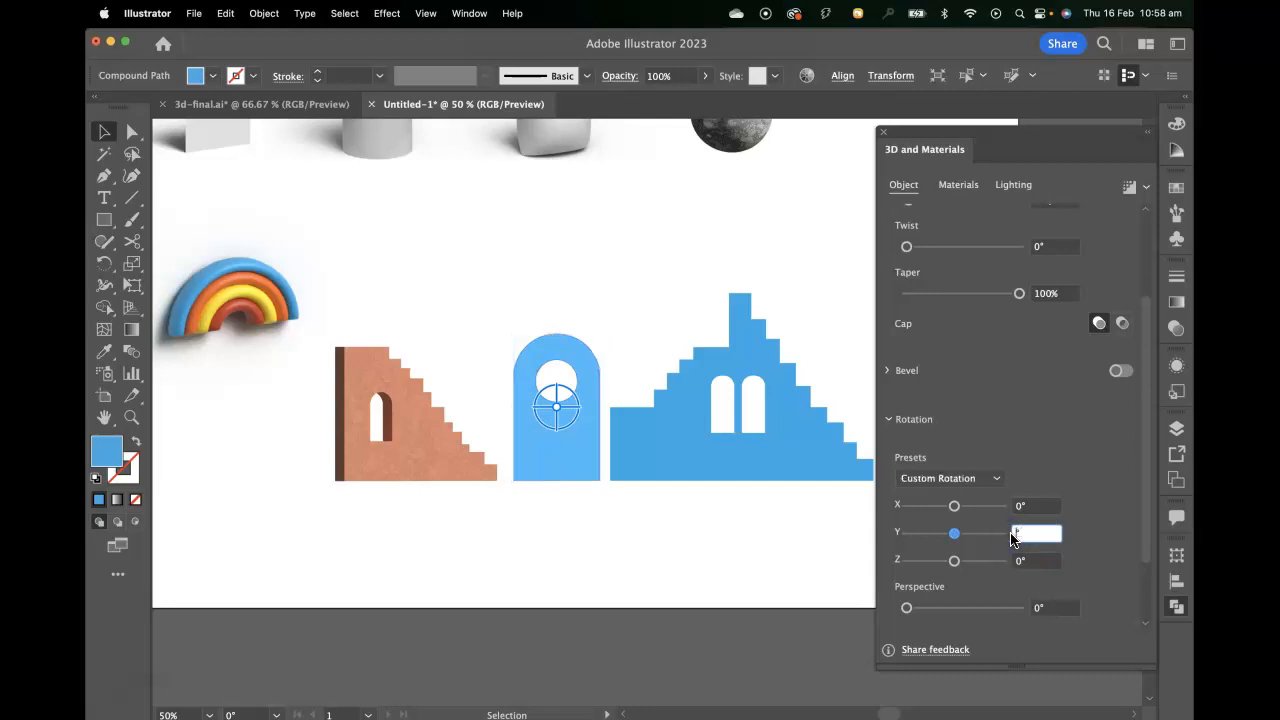
{"action": "type", "text": "0"}
{"action": "key", "text": "Return"}
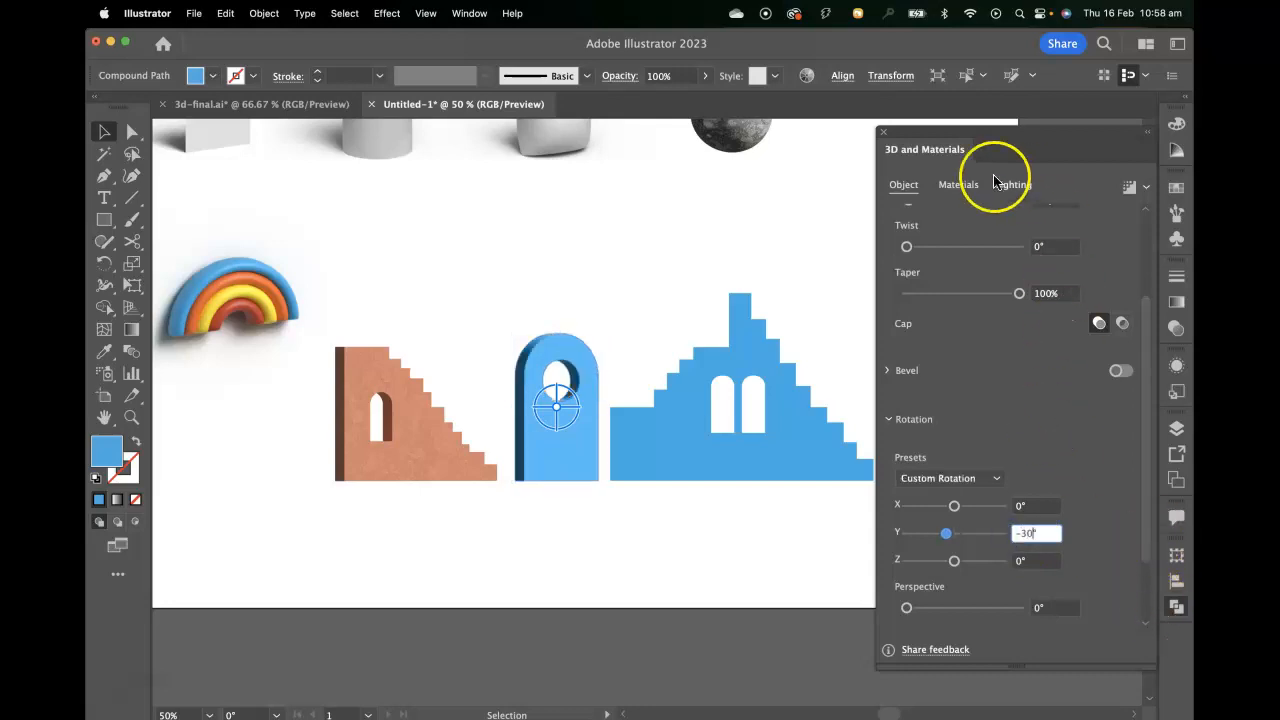
Apply the Wax Paint material to the arch and set its colour to the golden hex value d4a14d.
{"action": "left_click", "coordinate": [953, 189]}
{"action": "left_click", "coordinate": [980, 300]}
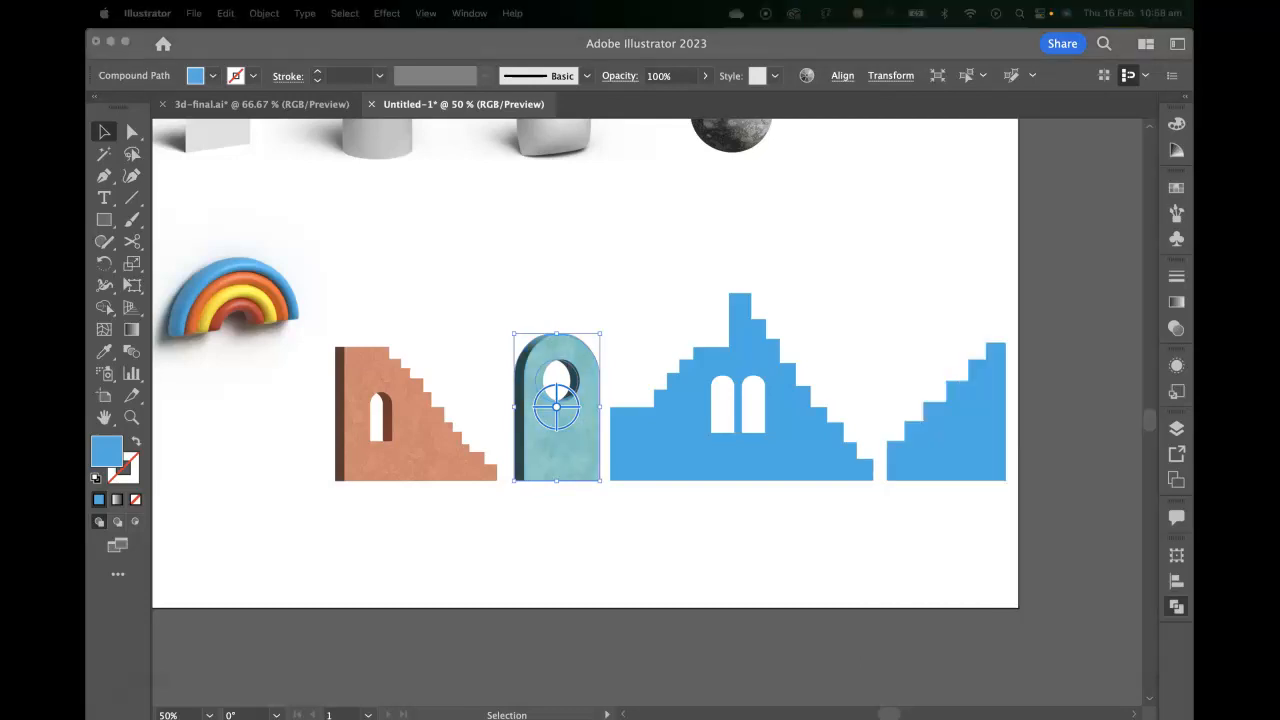
{"action": "left_click", "coordinate": [812, 205]}
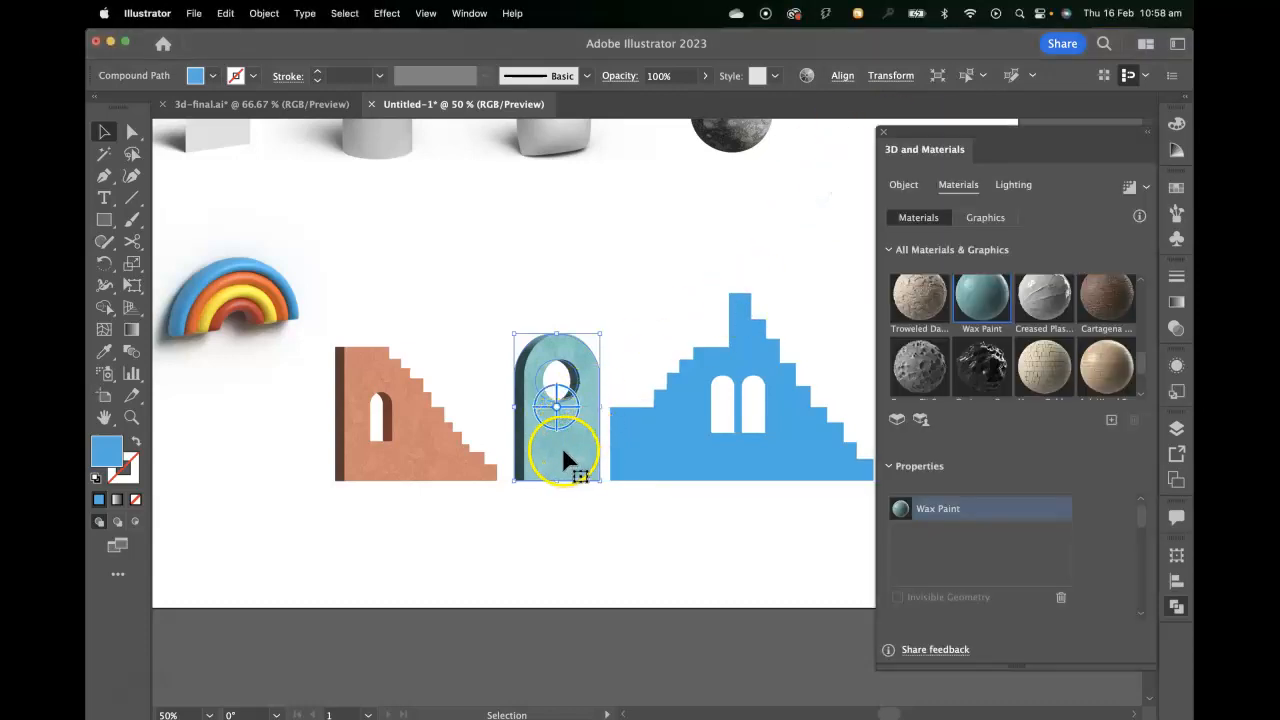
{"action": "scroll", "coordinate": [1093, 545], "scroll_direction": "down", "scroll_amount": 2}
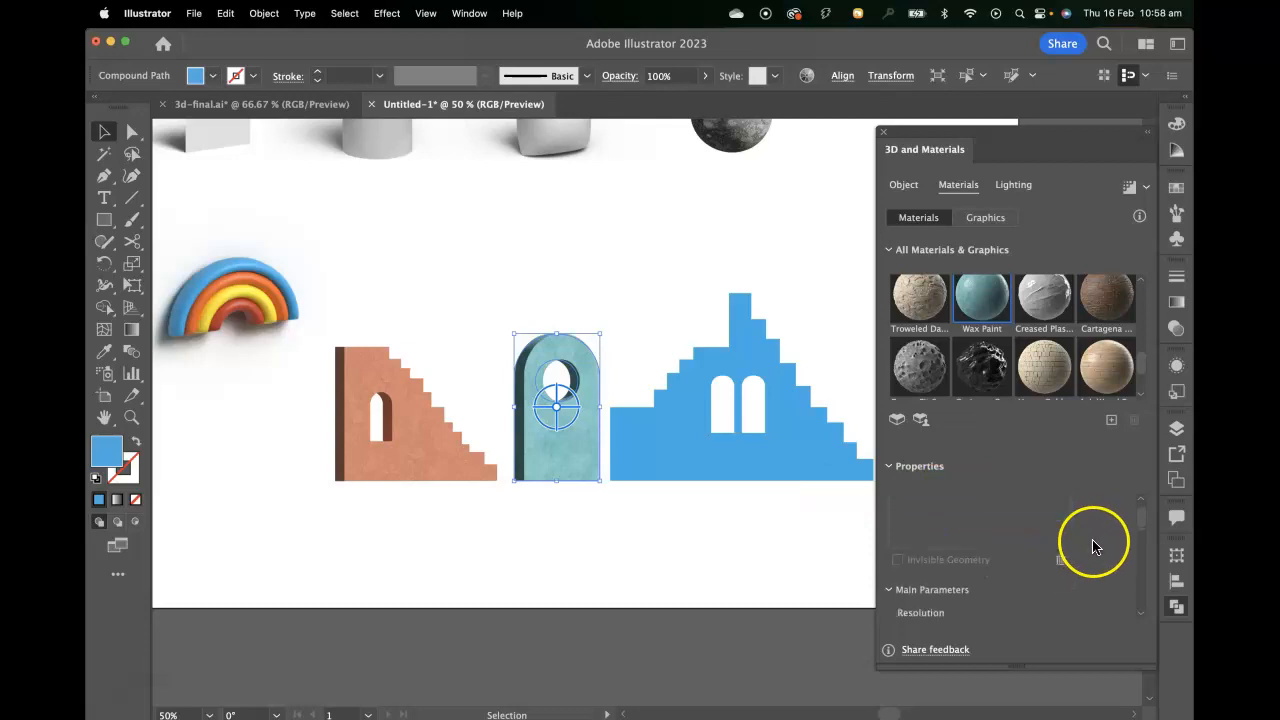
{"action": "scroll", "coordinate": [1093, 545], "scroll_direction": "down", "scroll_amount": 5}
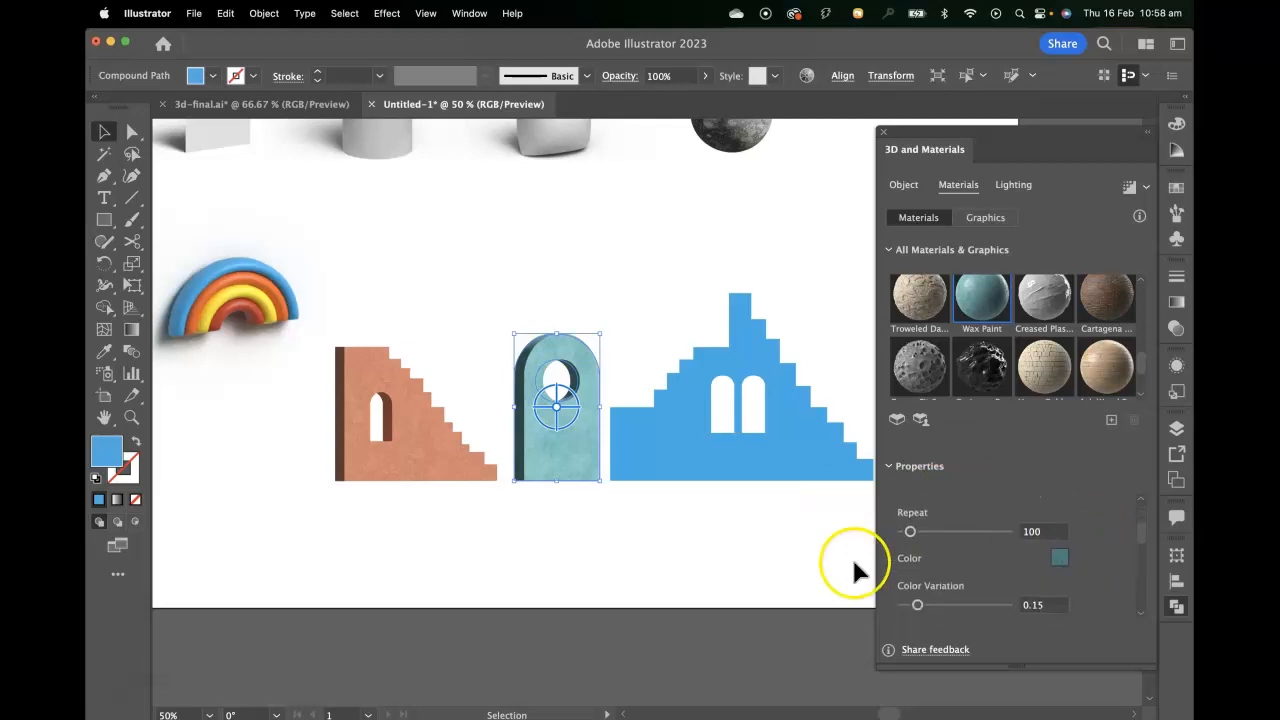
{"action": "left_click", "coordinate": [1059, 557]}
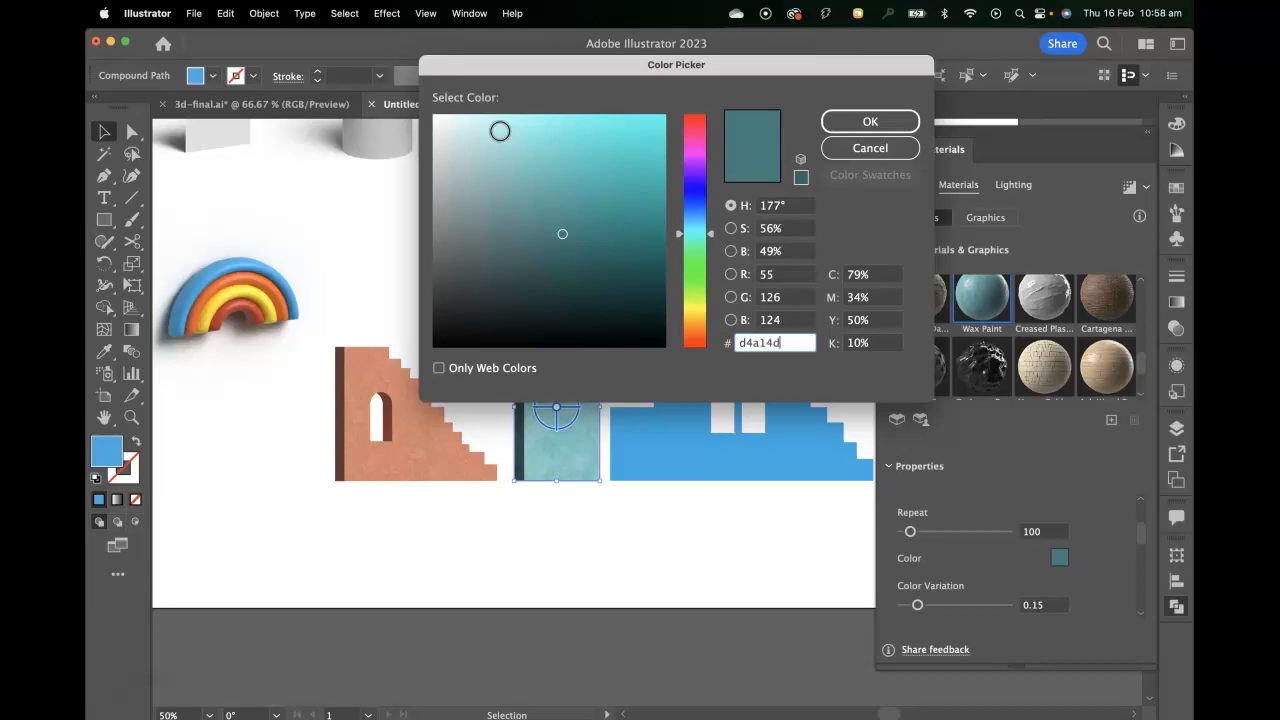
{"action": "left_click", "coordinate": [870, 121]}
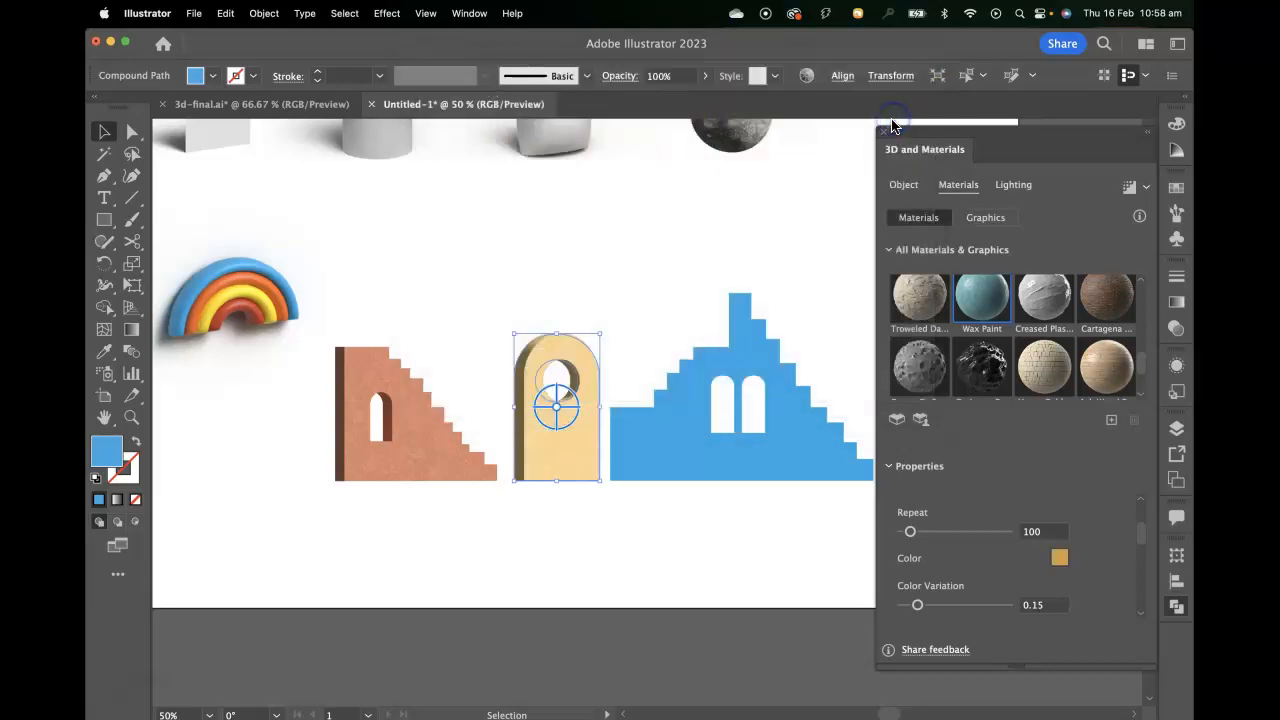
Extrude the blue double-sided staircase with the twin arched windows and reduce its depth.
{"action": "key", "text": "space"}
{"action": "left_click_drag", "start_coordinate": [807, 522], "coordinate": [563, 526]}
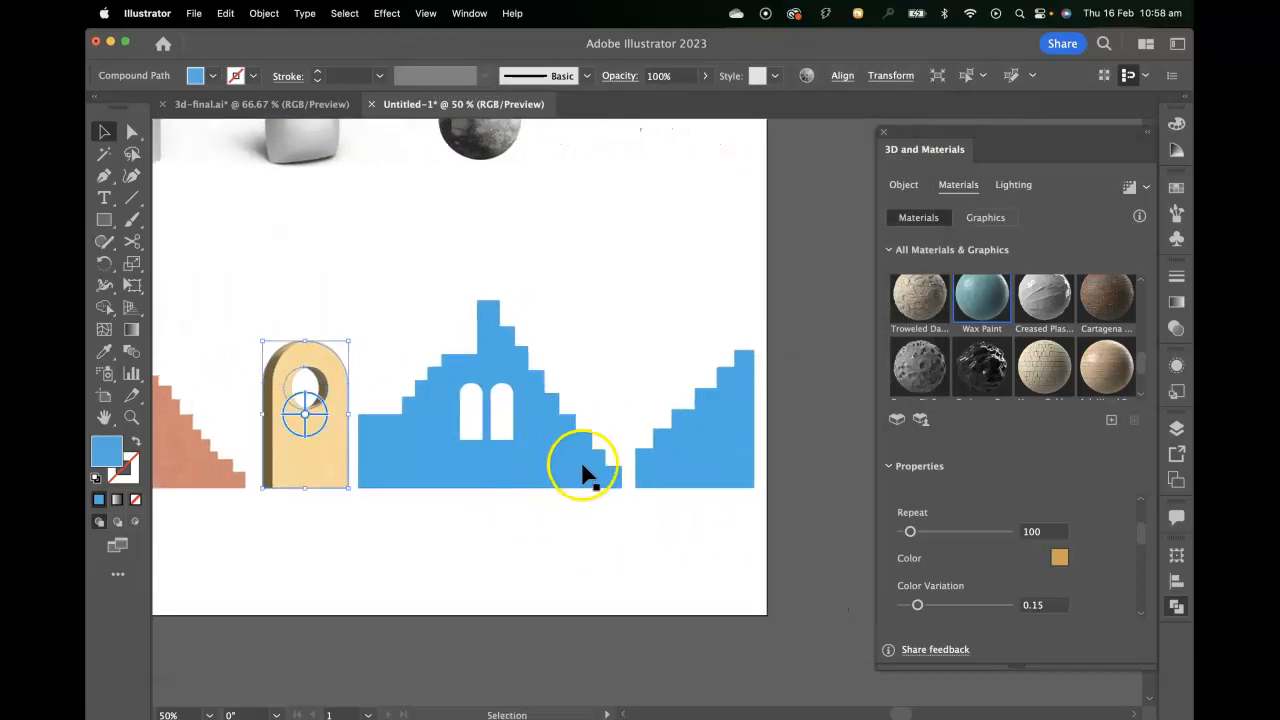
{"action": "left_click", "coordinate": [530, 483]}
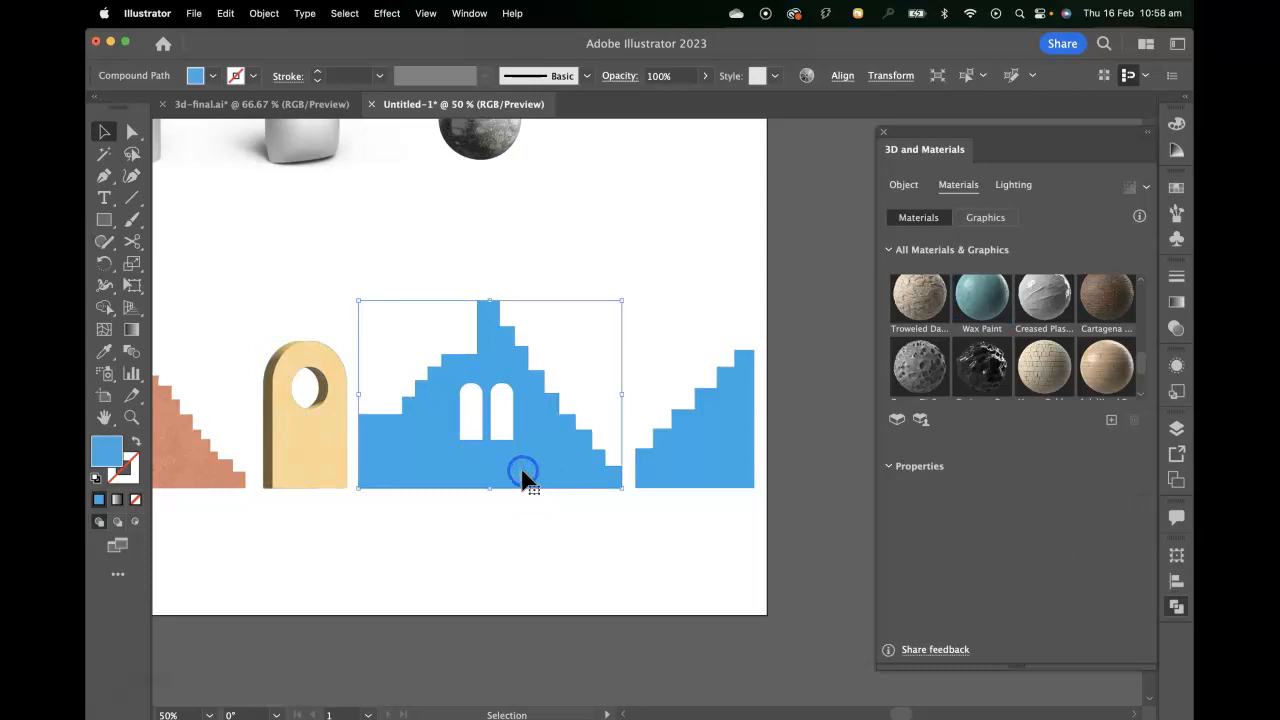
{"action": "left_click", "coordinate": [908, 184]}
{"action": "left_click", "coordinate": [955, 253]}
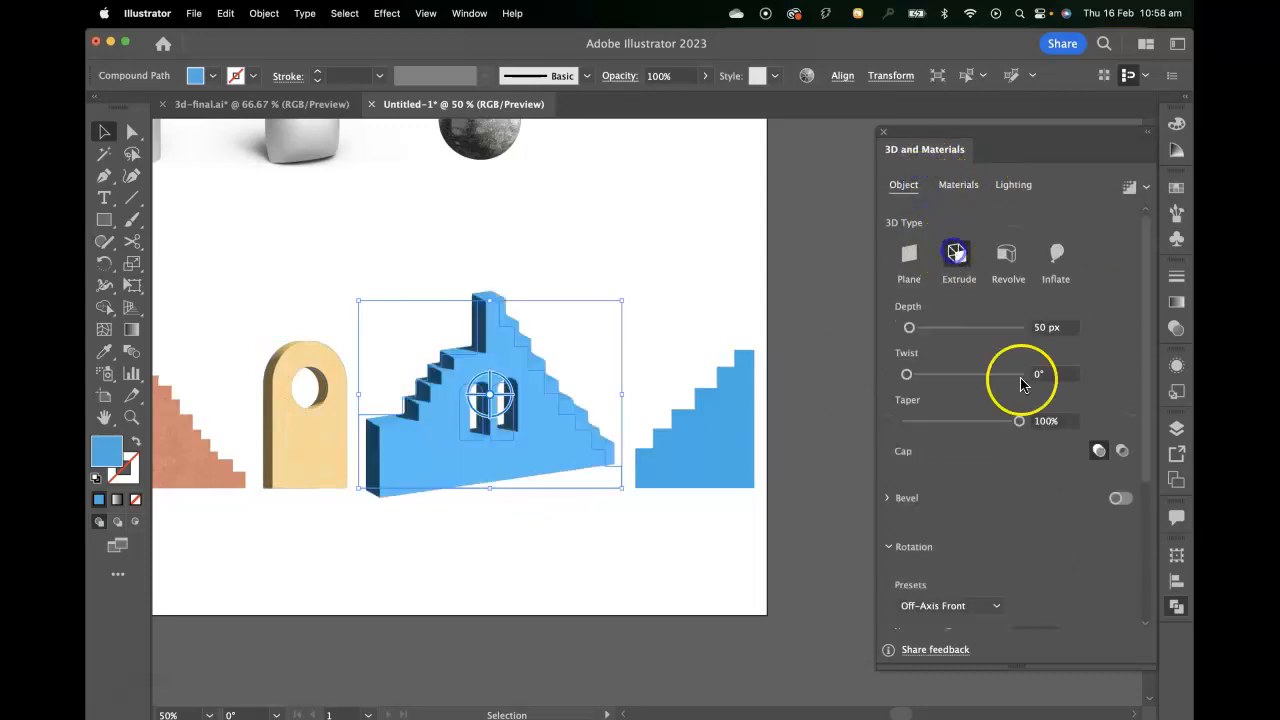
{"action": "left_click", "coordinate": [1032, 329]}
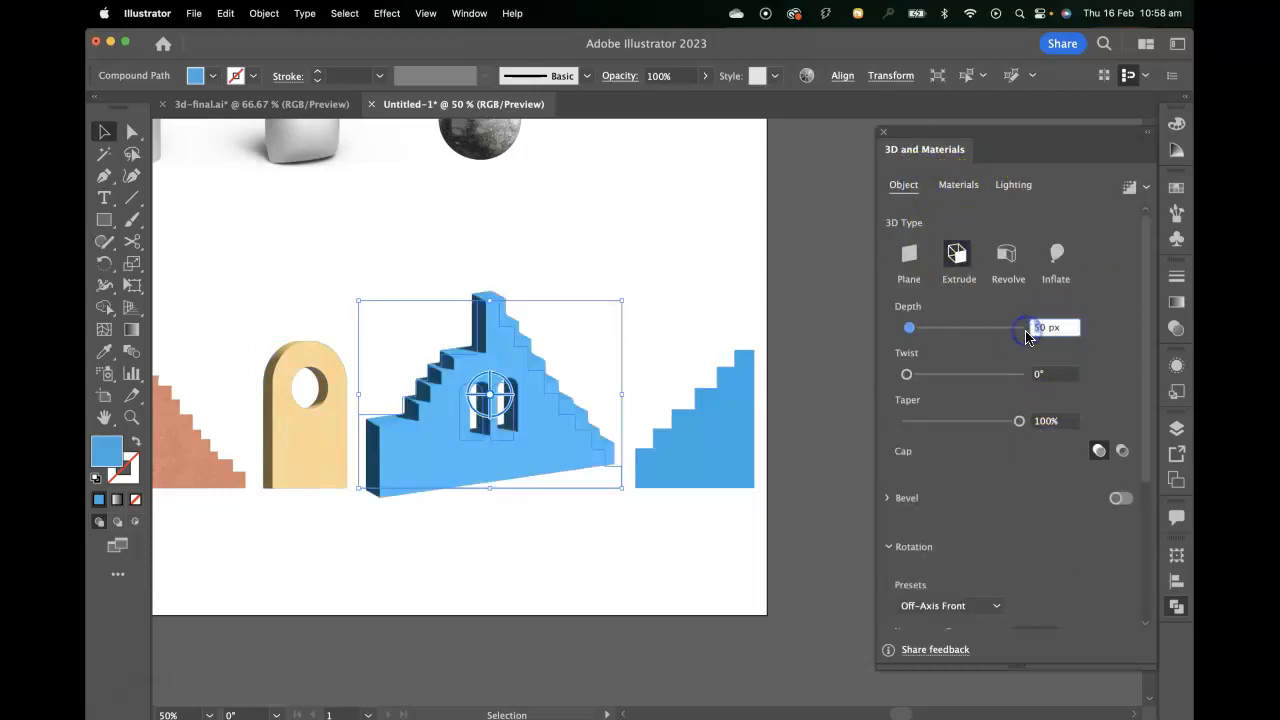
Set the twin-window staircase's rotation to the Front preset with a Y rotation of -30°.
{"action": "scroll", "coordinate": [1050, 420], "scroll_direction": "down", "scroll_amount": 5}
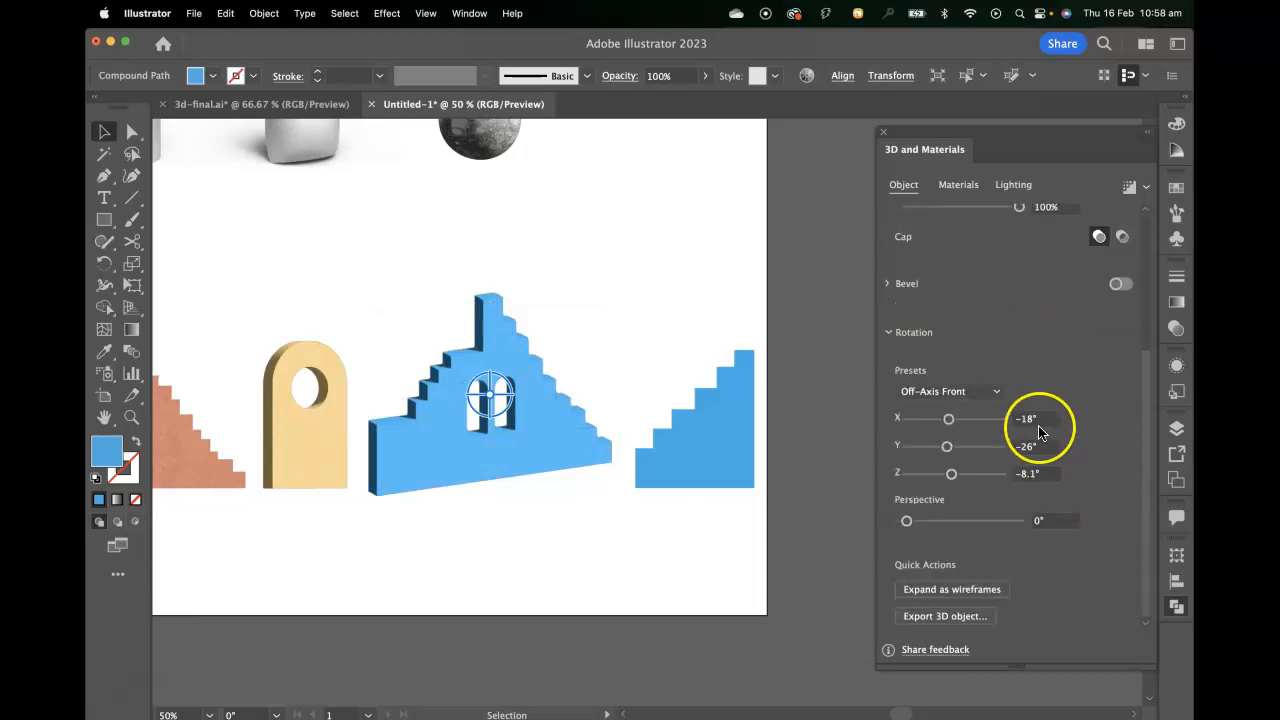
{"action": "left_click", "coordinate": [985, 398]}
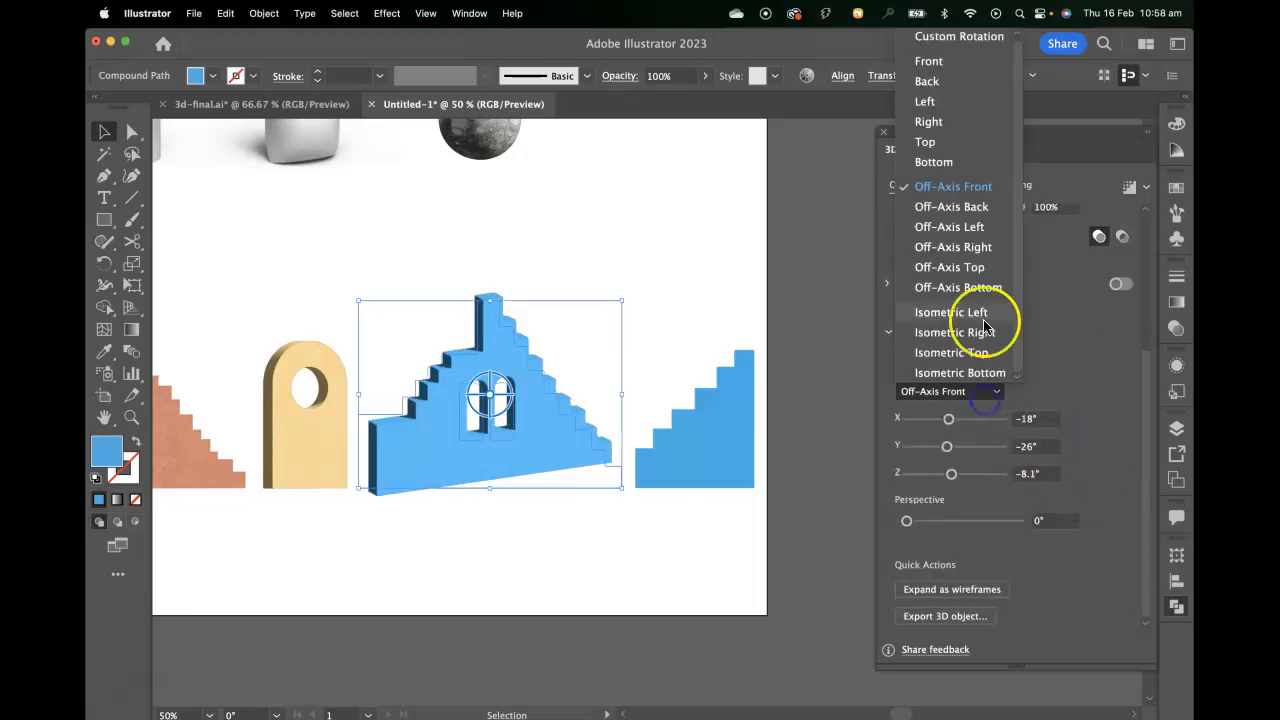
{"action": "left_click", "coordinate": [971, 68]}
{"action": "left_click", "coordinate": [1013, 447]}
{"action": "type", "text": "-30"}
{"action": "key", "text": "Return"}
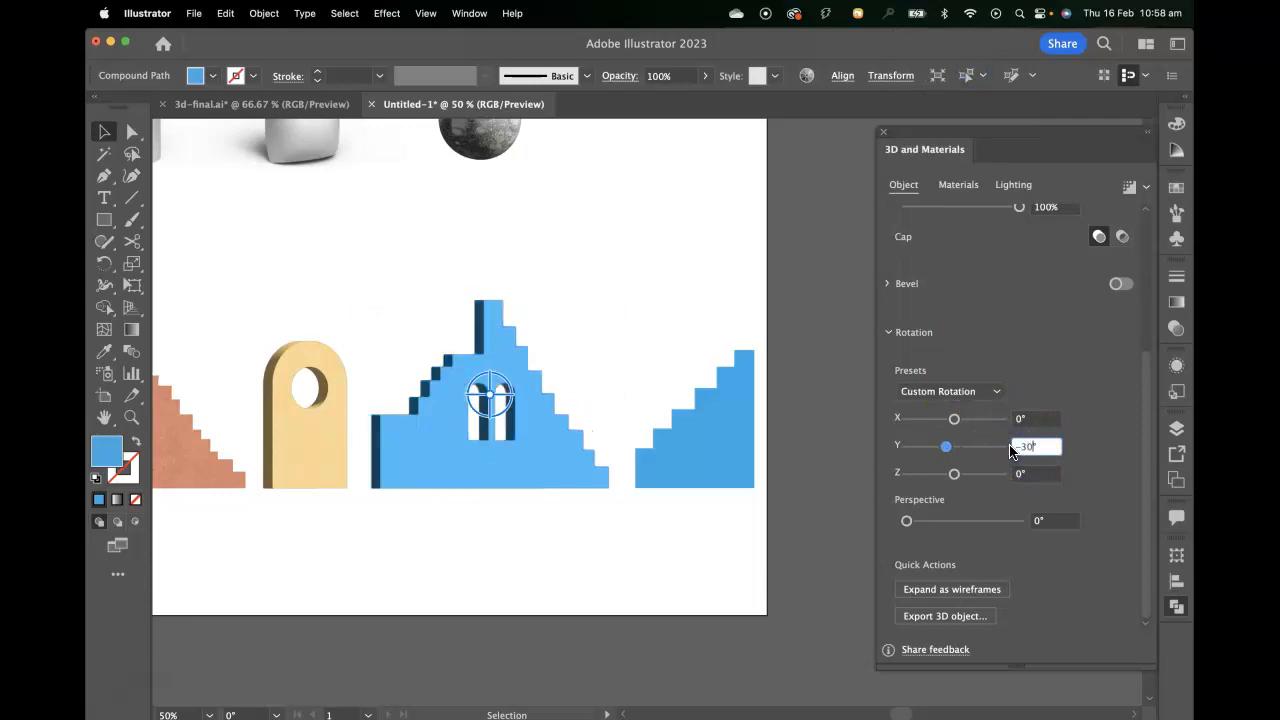
Apply the Wax Paint material to the twin-window staircase and change its colour to pink.
{"action": "left_click", "coordinate": [958, 185]}
{"action": "left_click", "coordinate": [991, 310]}
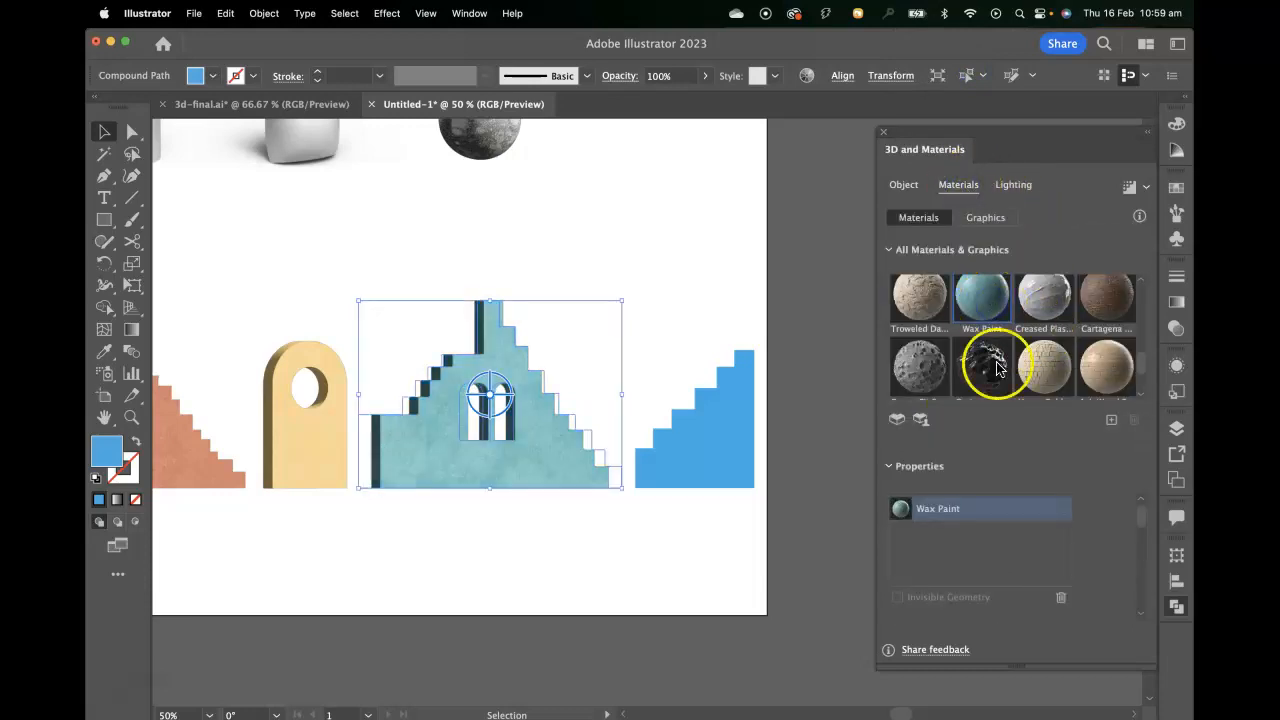
{"action": "scroll", "coordinate": [1101, 532], "scroll_direction": "down", "scroll_amount": 4}
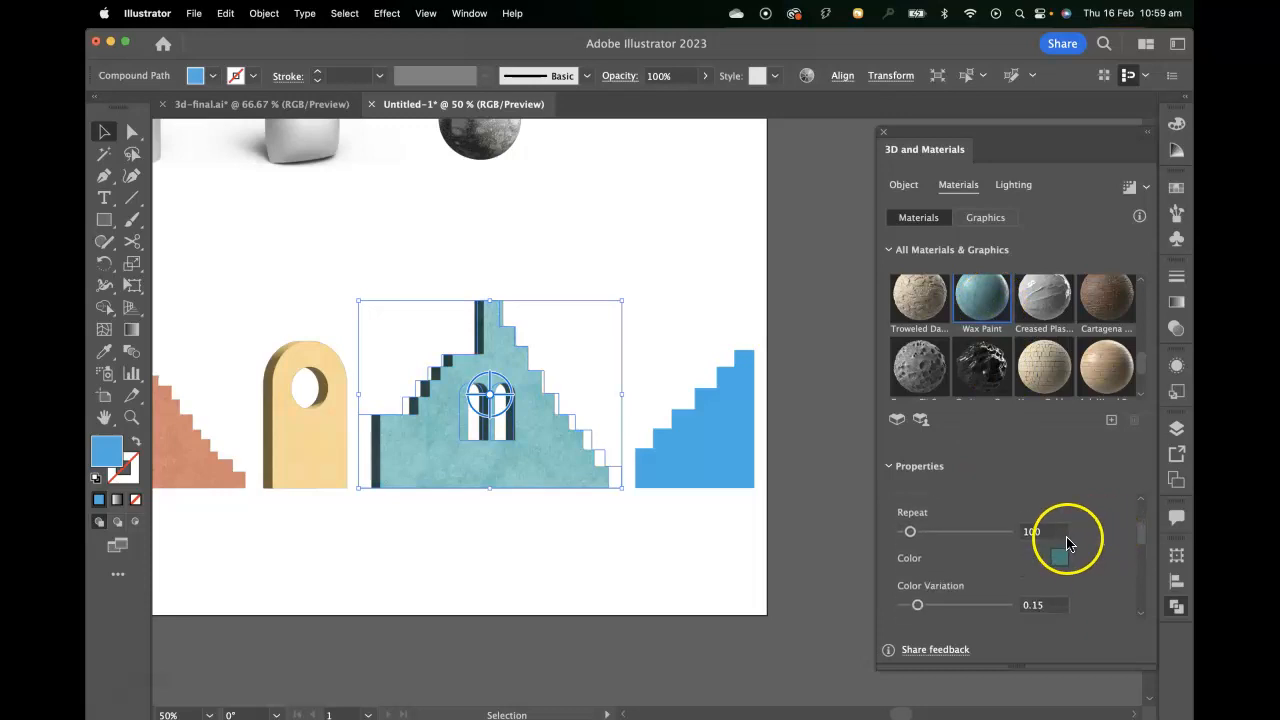
{"action": "left_click", "coordinate": [1060, 560]}
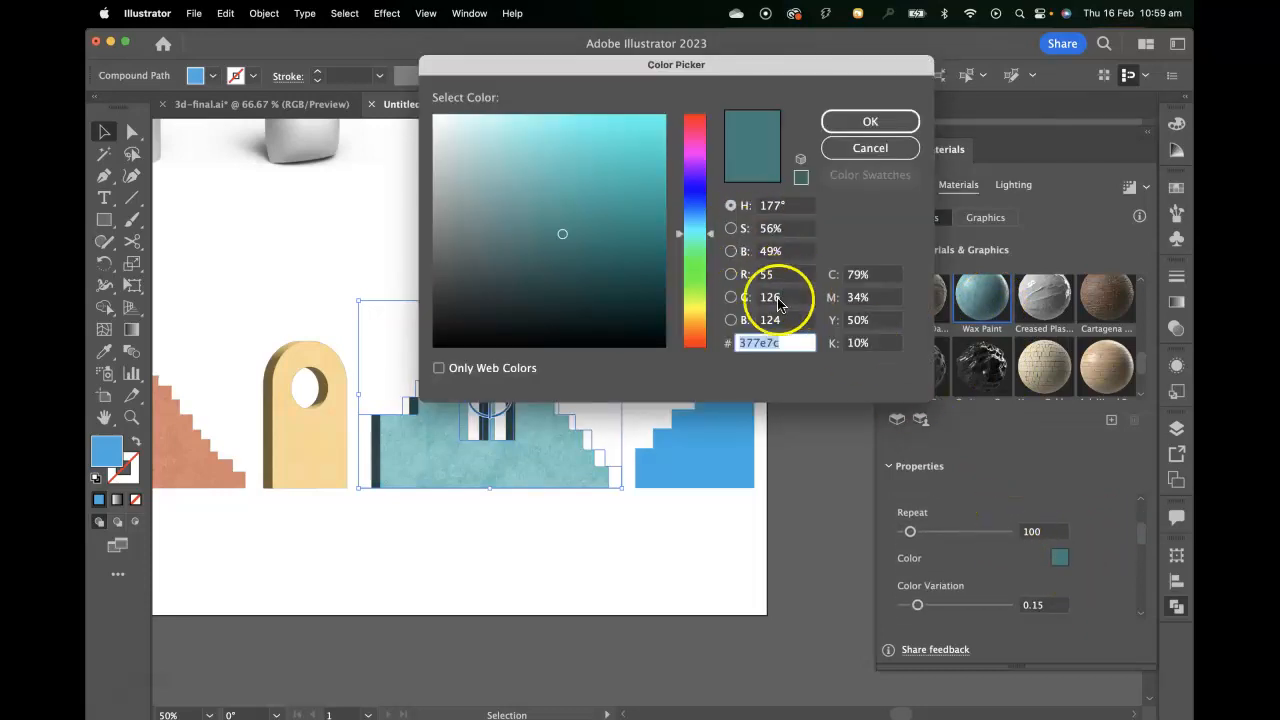
{"action": "left_click", "coordinate": [694, 155]}
{"action": "mouse_move", "coordinate": [622, 140]}
{"action": "left_mouse_down"}
{"action": "mouse_move", "coordinate": [595, 133]}
{"action": "mouse_move", "coordinate": [553, 159]}
{"action": "left_mouse_up"}
{"action": "left_click_drag", "start_coordinate": [711, 155], "coordinate": [712, 149]}
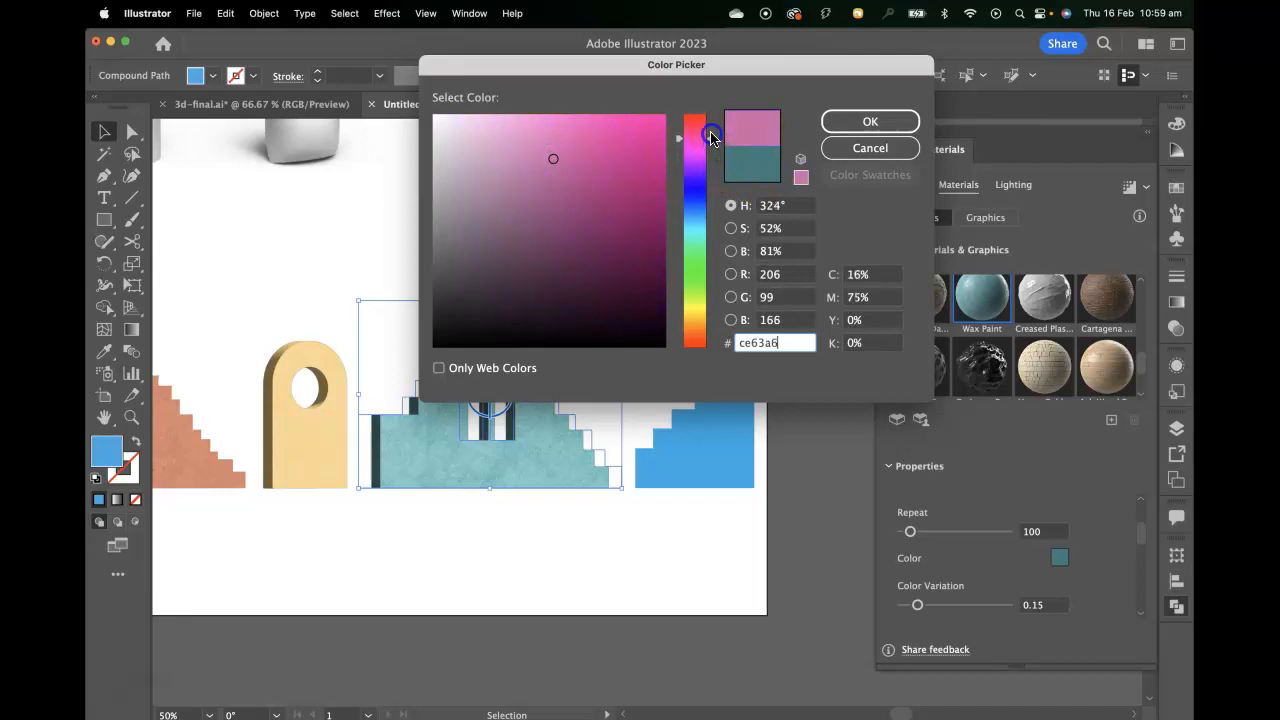
{"action": "left_click", "coordinate": [853, 120]}
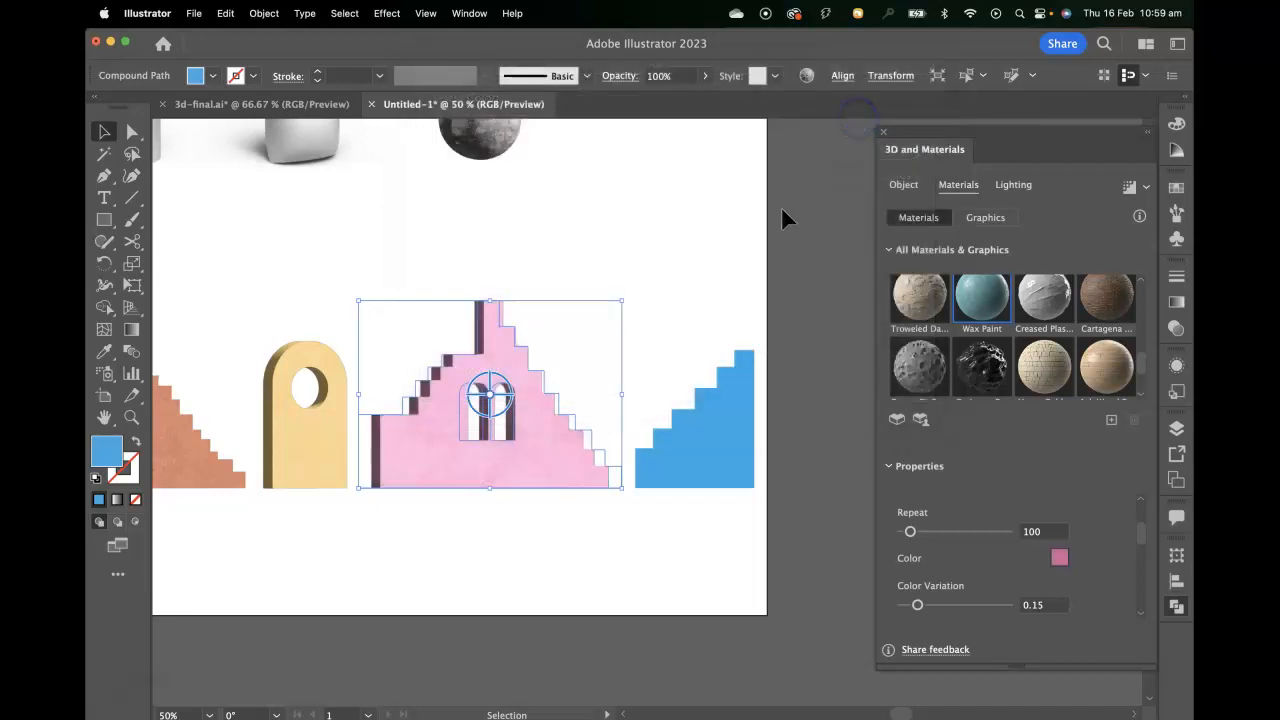
Extrude the last flat blue staircase beside the pink one to a depth of 30 px.
{"action": "left_click", "coordinate": [686, 447]}
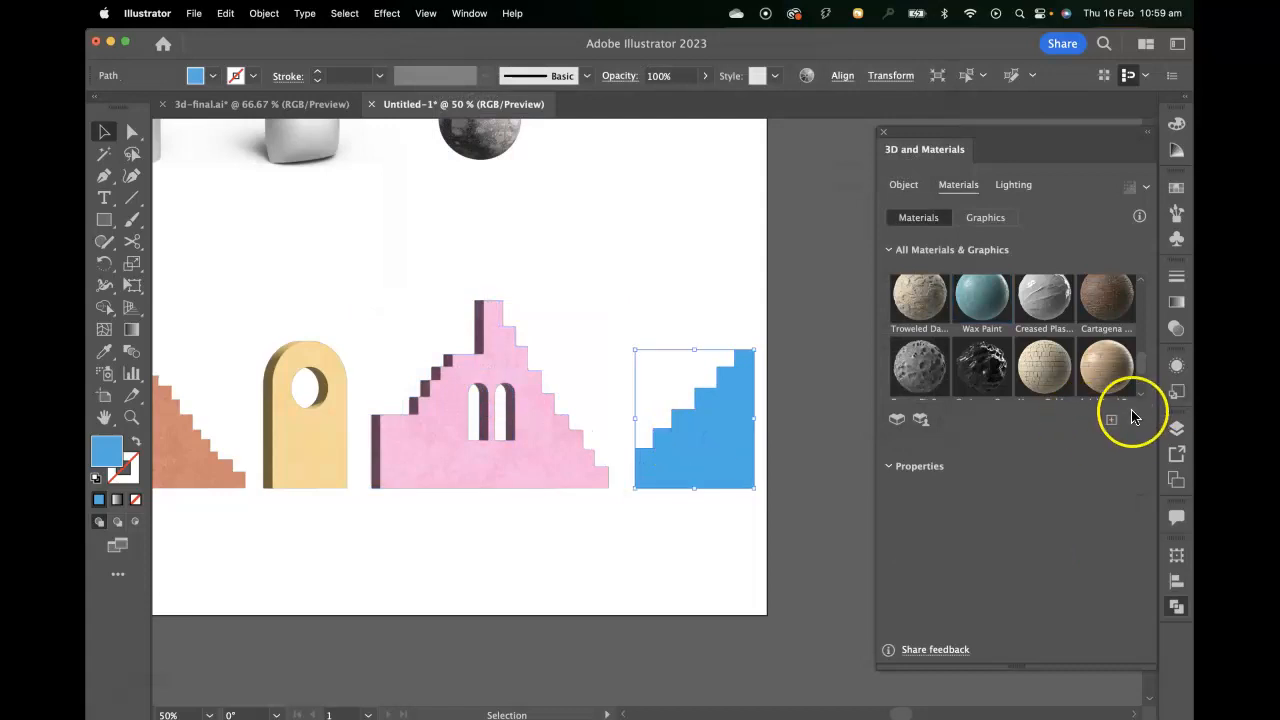
{"action": "left_click", "coordinate": [903, 184]}
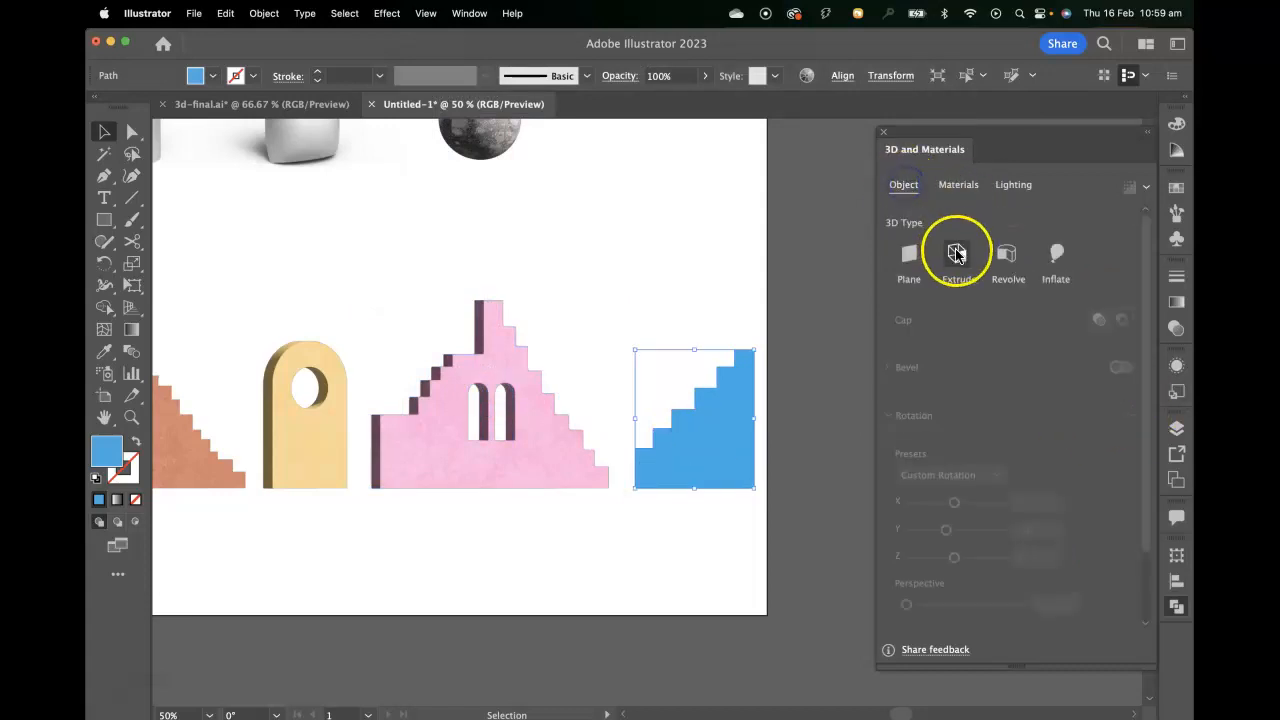
{"action": "left_click", "coordinate": [957, 254]}
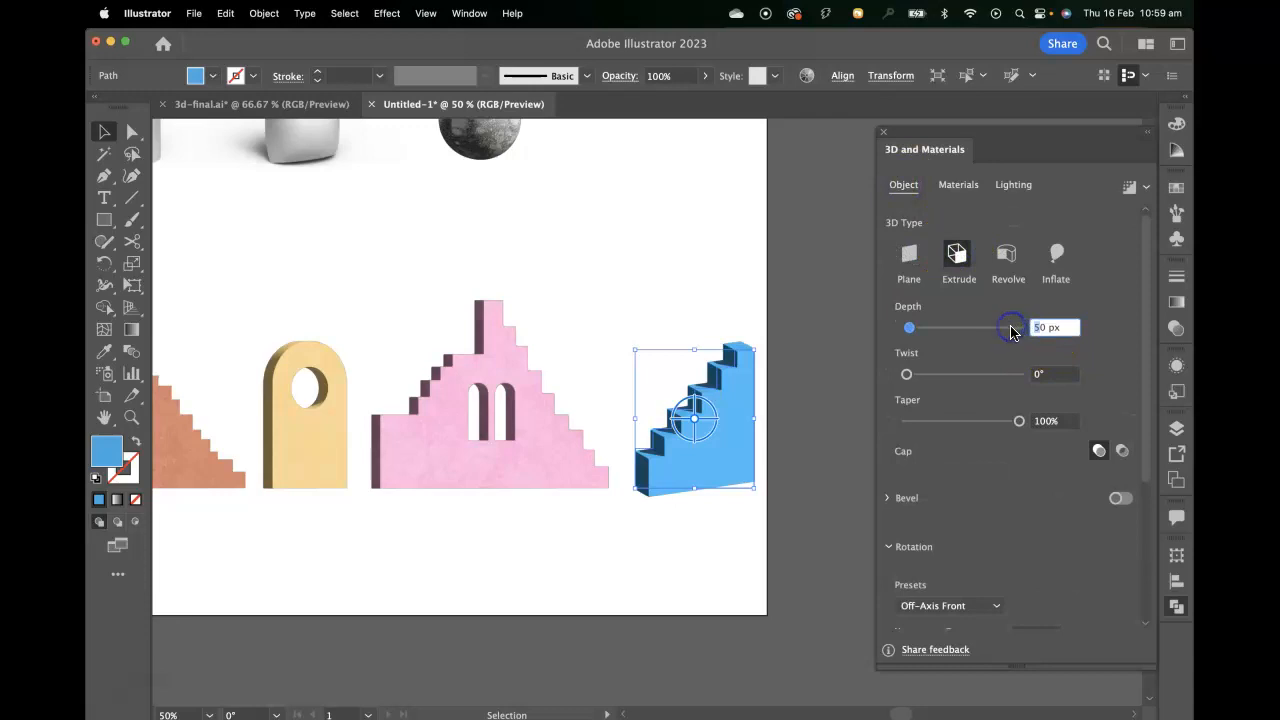
{"action": "type", "text": "3"}
{"action": "scroll", "coordinate": [1042, 447], "scroll_direction": "down", "scroll_amount": 5}
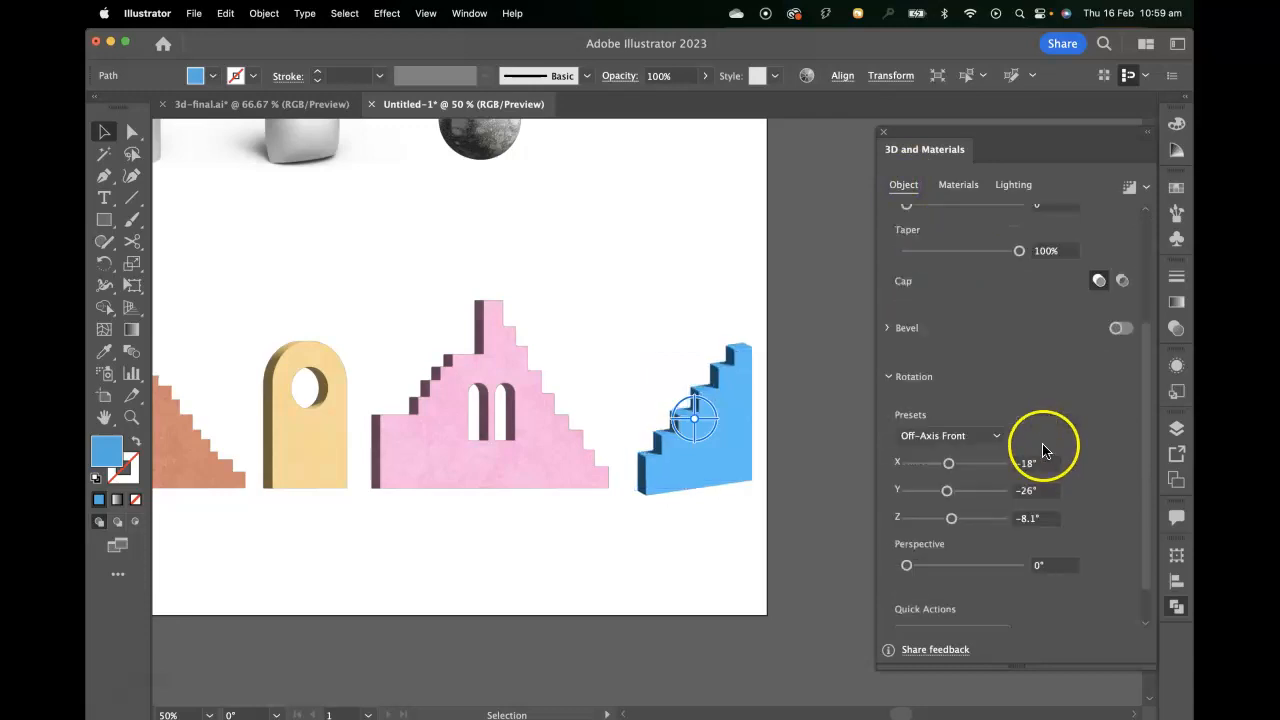
Set the rightmost blue staircase's rotation to the Front preset with a Y rotation of -30°.
{"action": "left_click", "coordinate": [955, 435]}
{"action": "left_click", "coordinate": [930, 105]}
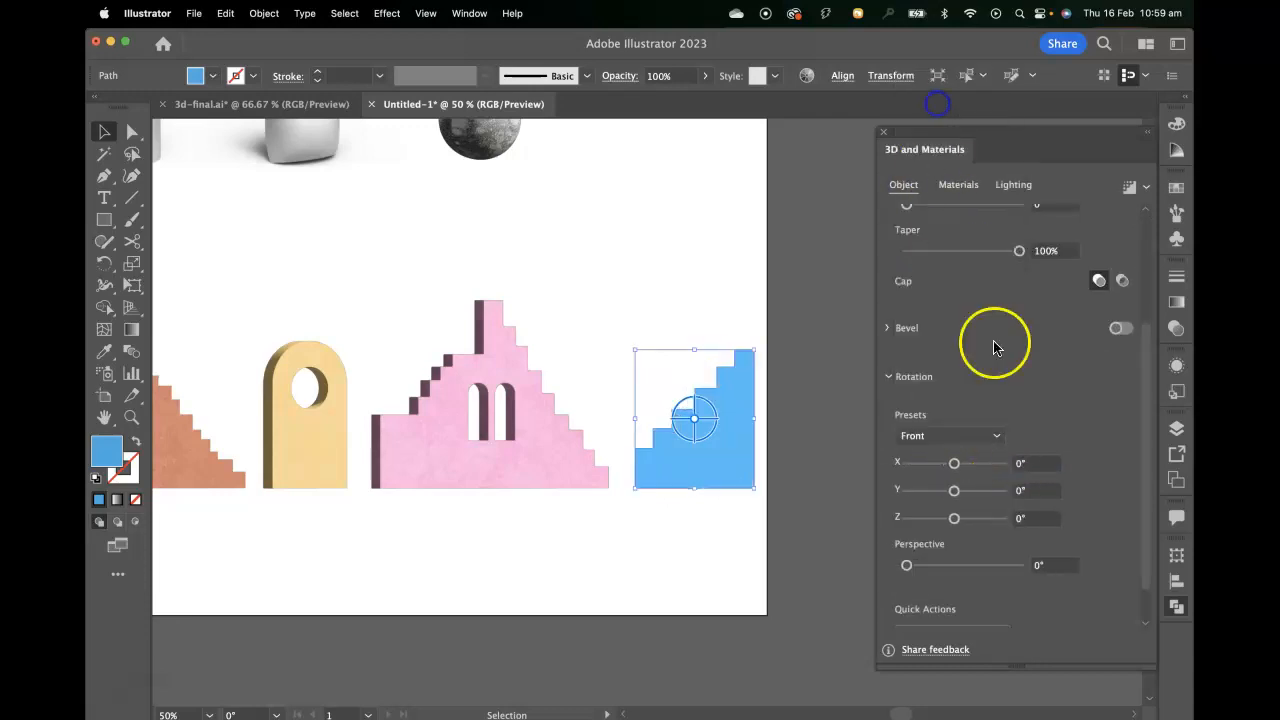
{"action": "left_click", "coordinate": [1013, 492]}
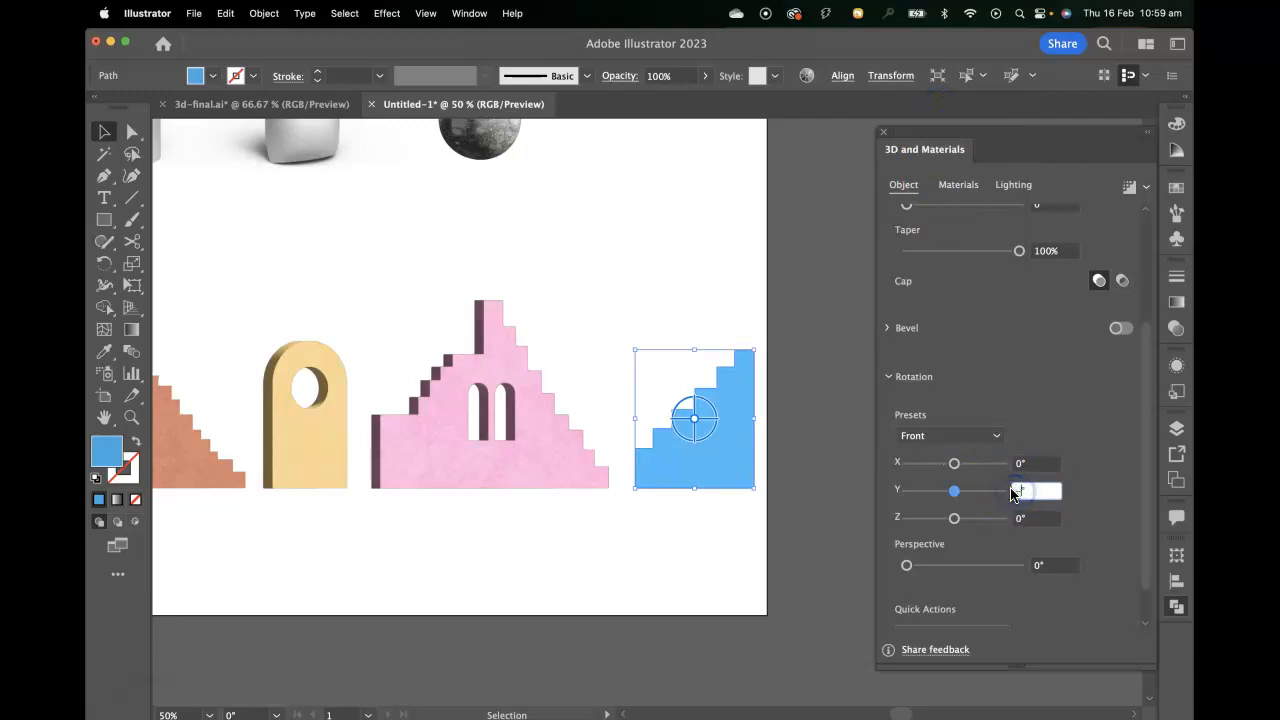
{"action": "type", "text": "-30"}
{"action": "key", "text": "Return"}
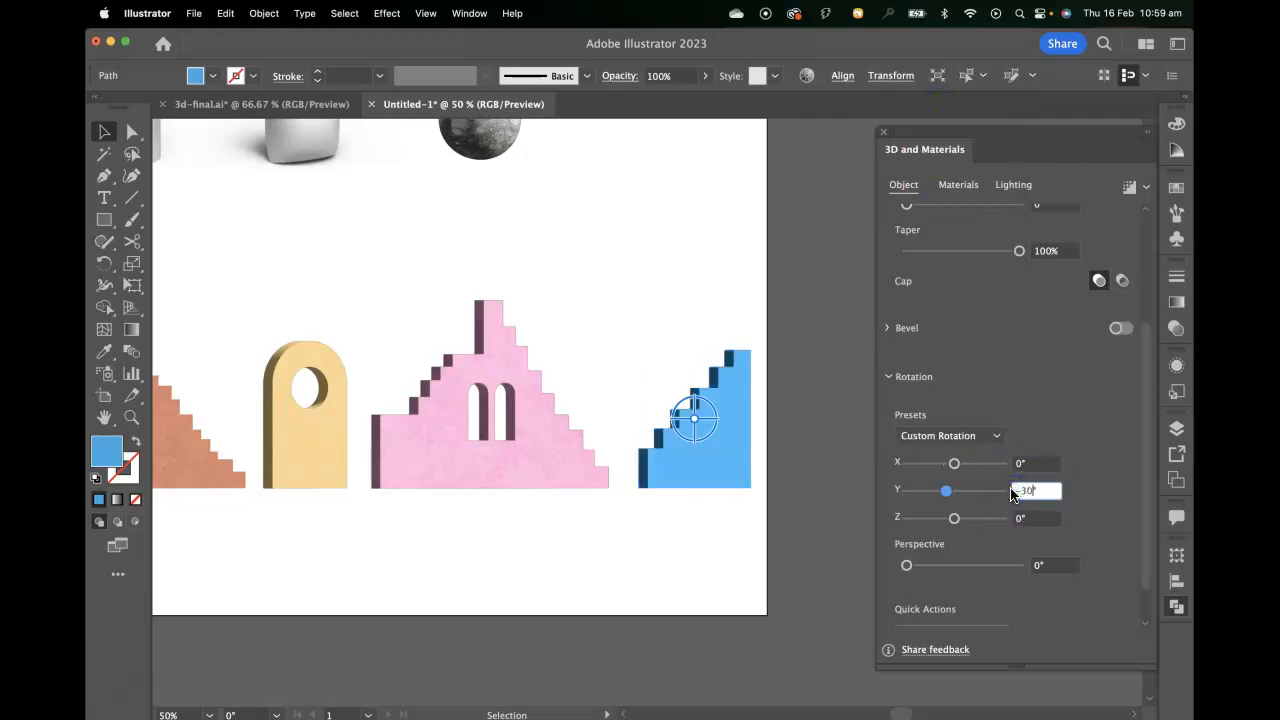
{"action": "left_click", "coordinate": [1089, 431]}
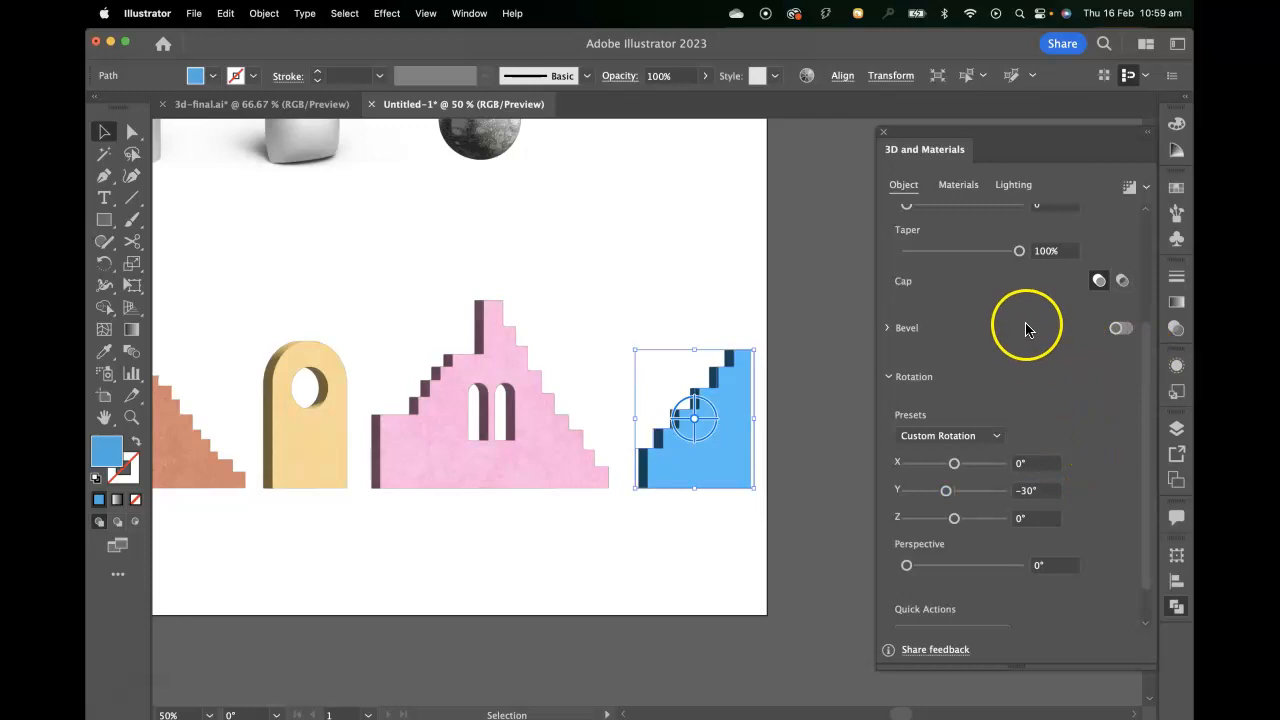
Apply the Wax Paint material to the rightmost staircase and set its material colour to b25740.
{"action": "scroll", "coordinate": [1018, 330], "scroll_direction": "up", "scroll_amount": 2}
{"action": "left_click", "coordinate": [958, 184]}
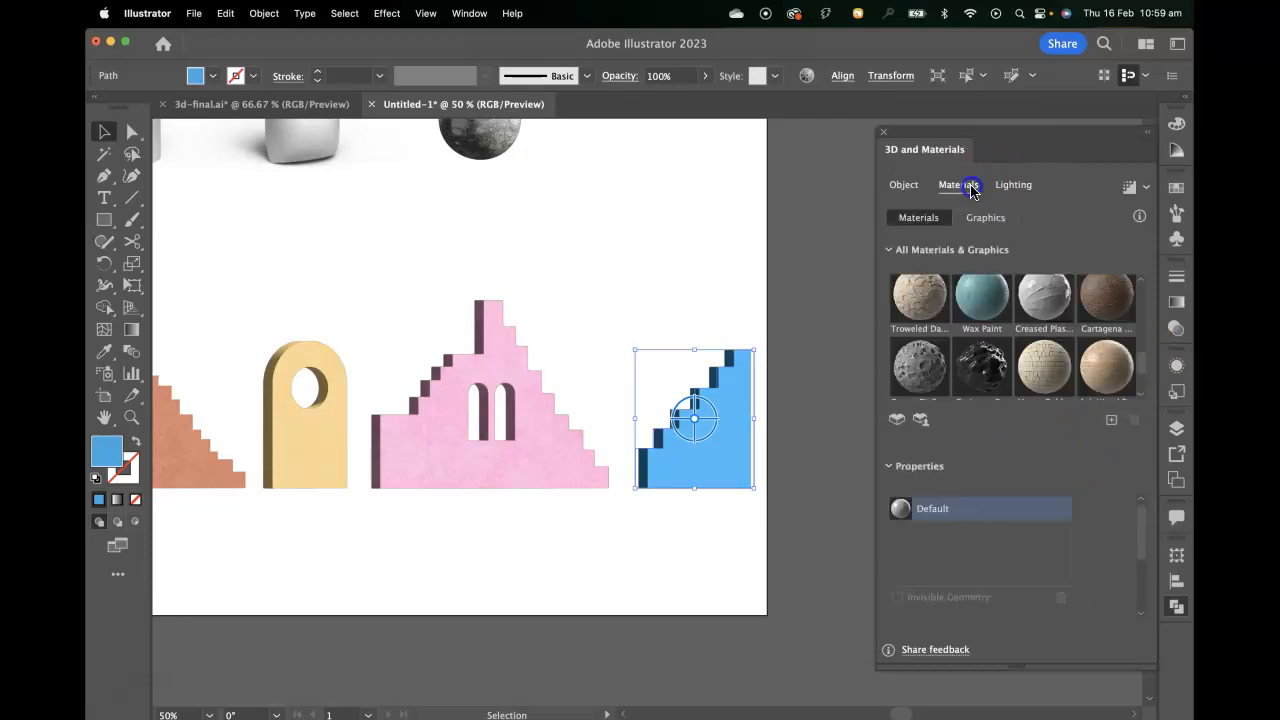
{"action": "left_click", "coordinate": [975, 300]}
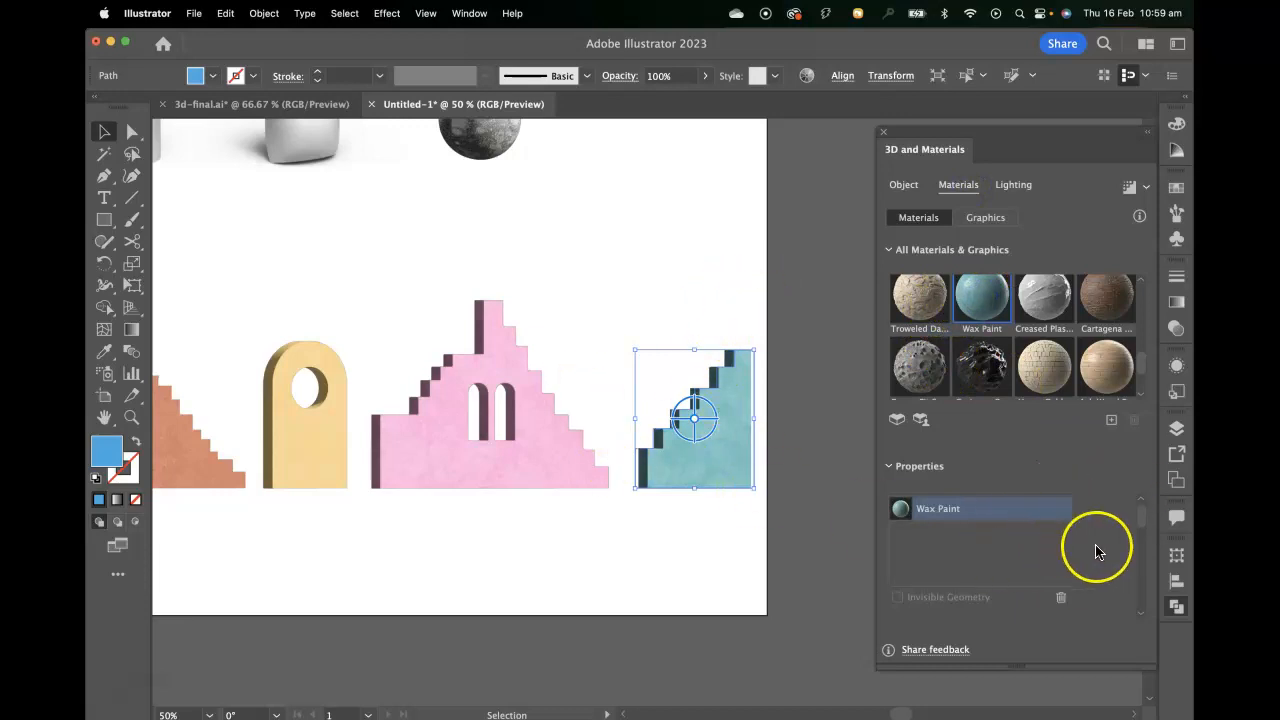
{"action": "scroll", "coordinate": [1060, 566], "scroll_direction": "down", "scroll_amount": 5}
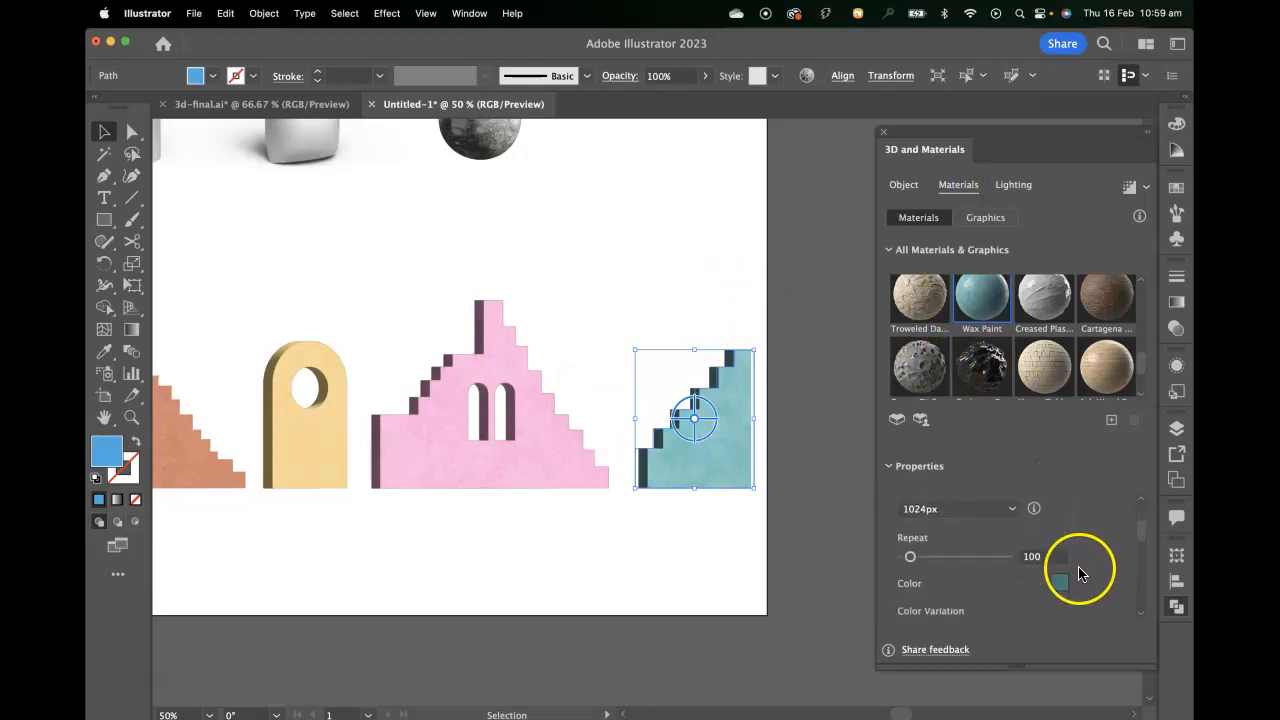
{"action": "left_click", "coordinate": [1060, 559]}
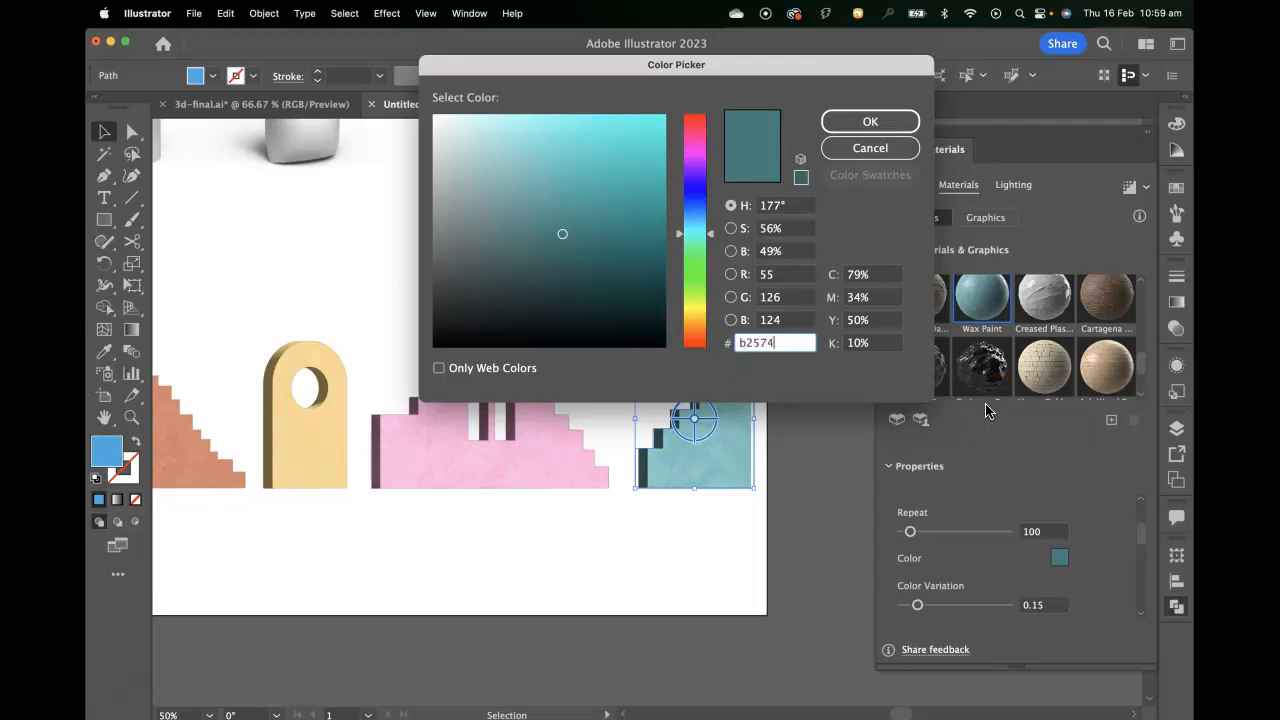
{"action": "left_click", "coordinate": [848, 120]}
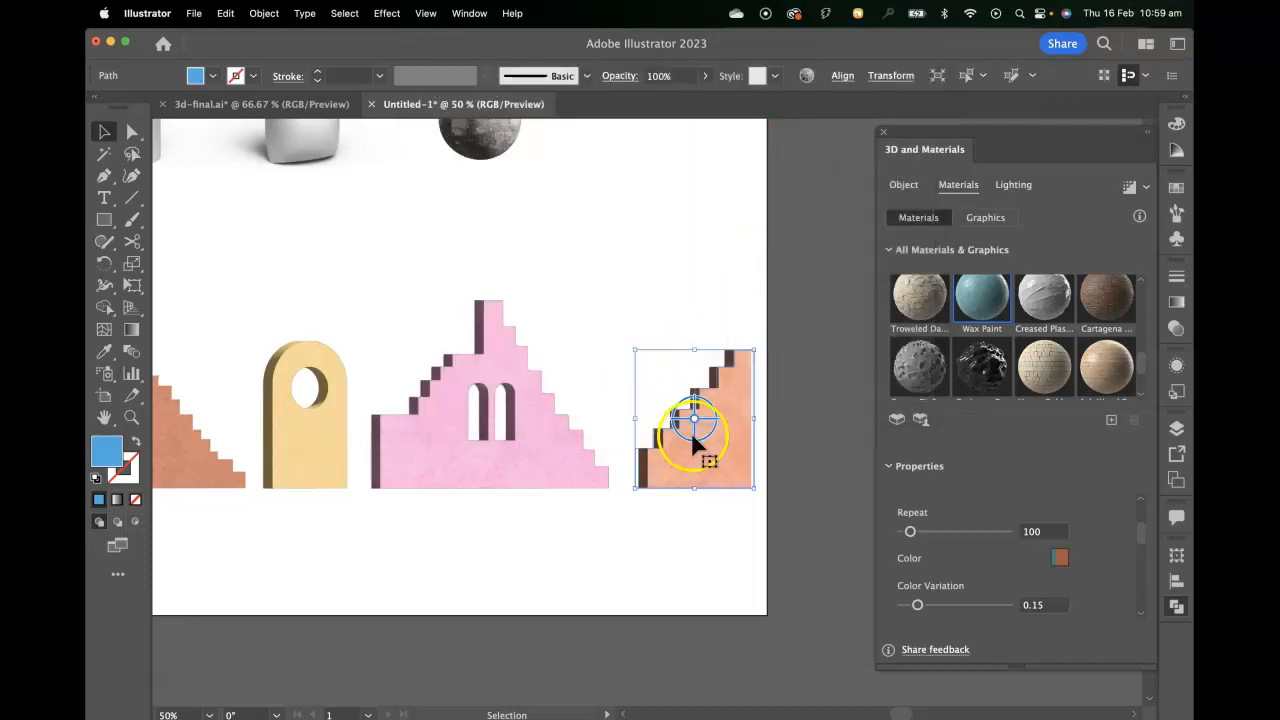
Move the rightmost orange staircase and the yellow arch in so that both overlap the right side of the pink staircase.
{"action": "left_click_drag", "start_coordinate": [722, 470], "coordinate": [625, 468]}
{"action": "left_click_drag", "start_coordinate": [340, 456], "coordinate": [652, 470]}
{"action": "left_click", "coordinate": [561, 361]}
Send the pink twin-window staircase backward in the stacking order so it sits behind the yellow arch.
{"action": "left_click", "coordinate": [438, 398]}
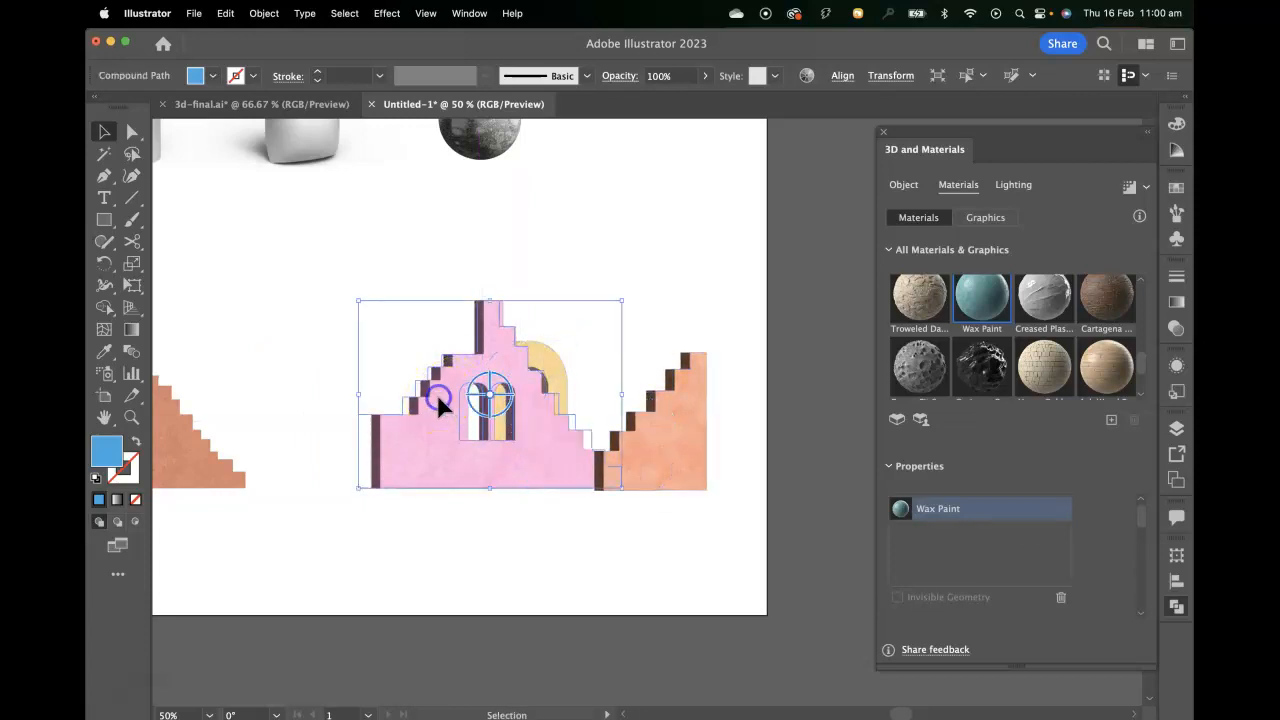
{"action": "key", "text": "super"}
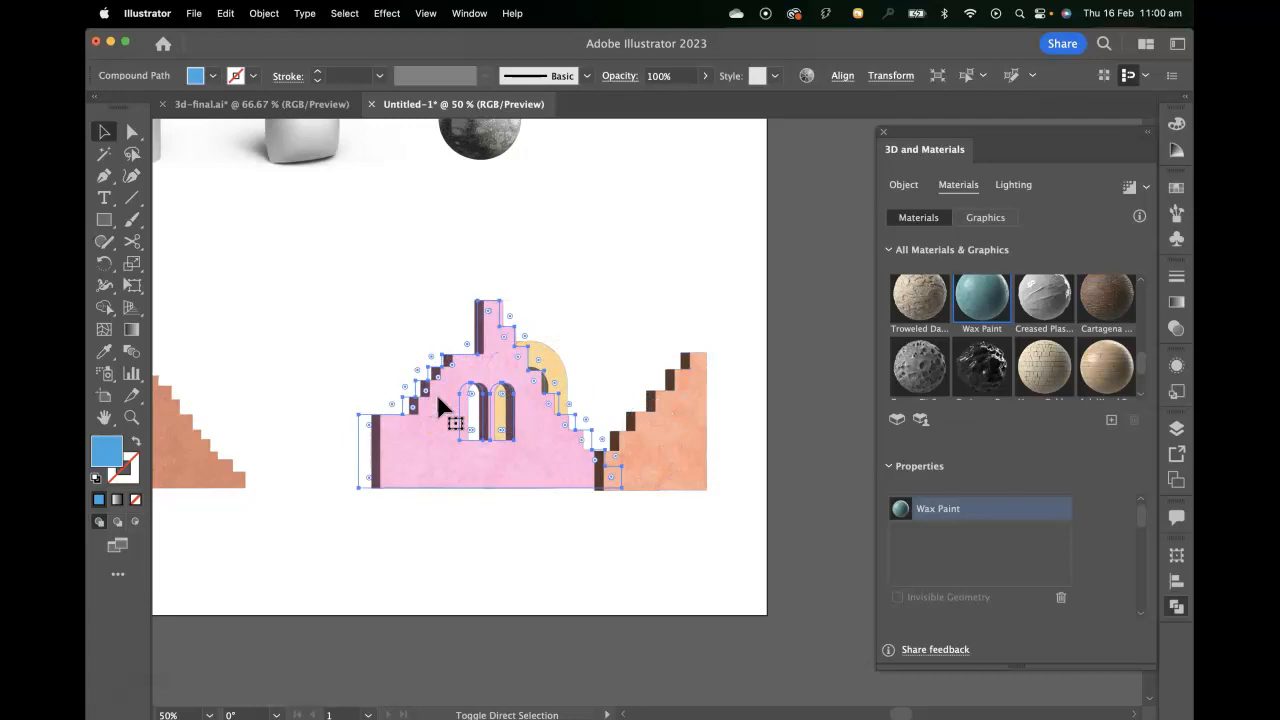
{"action": "key", "text": "super+["}
{"action": "left_click", "coordinate": [751, 276]}
Tighten the group by shifting the right staircase left and the yellow arch right, and overlap the single-window orange staircase onto the pink one's left side.
{"action": "mouse_move", "coordinate": [656, 440]}
{"action": "left_mouse_down"}
{"action": "mouse_move", "coordinate": [597, 449]}
{"action": "mouse_move", "coordinate": [640, 443]}
{"action": "mouse_move", "coordinate": [634, 434]}
{"action": "left_mouse_up"}
{"action": "left_click_drag", "start_coordinate": [525, 440], "coordinate": [551, 434]}
{"action": "left_click_drag", "start_coordinate": [186, 466], "coordinate": [400, 485]}
{"action": "left_click", "coordinate": [388, 483]}
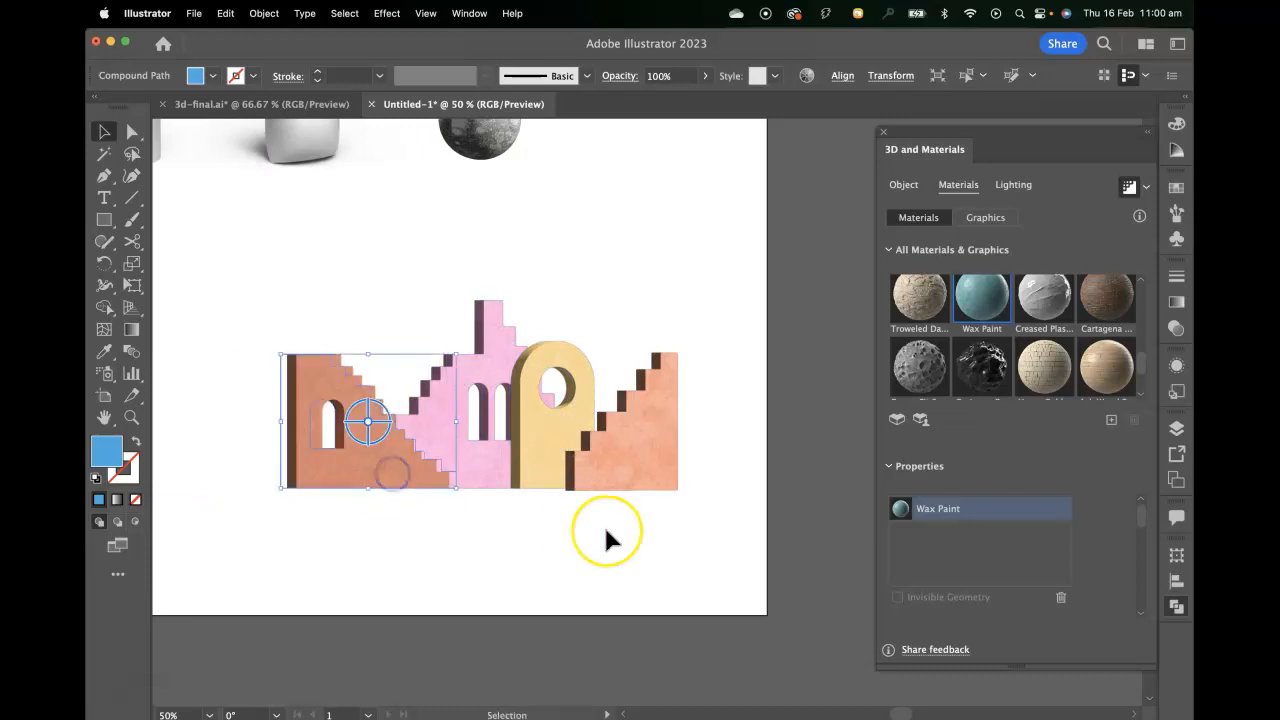
Draw a large blue square over the left part of the buildings, level with their base, and make it a 3D plane.
{"action": "left_click", "coordinate": [104, 219]}
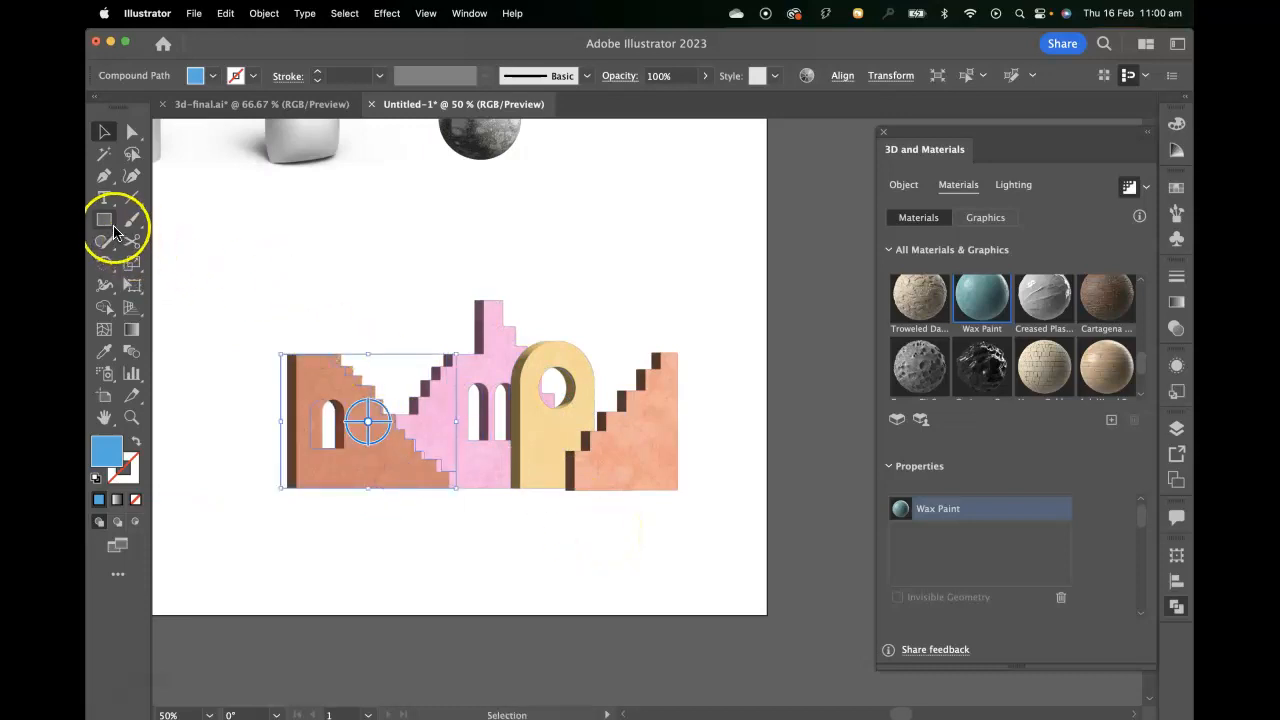
{"action": "left_click_drag", "start_coordinate": [230, 488], "coordinate": [497, 403]}
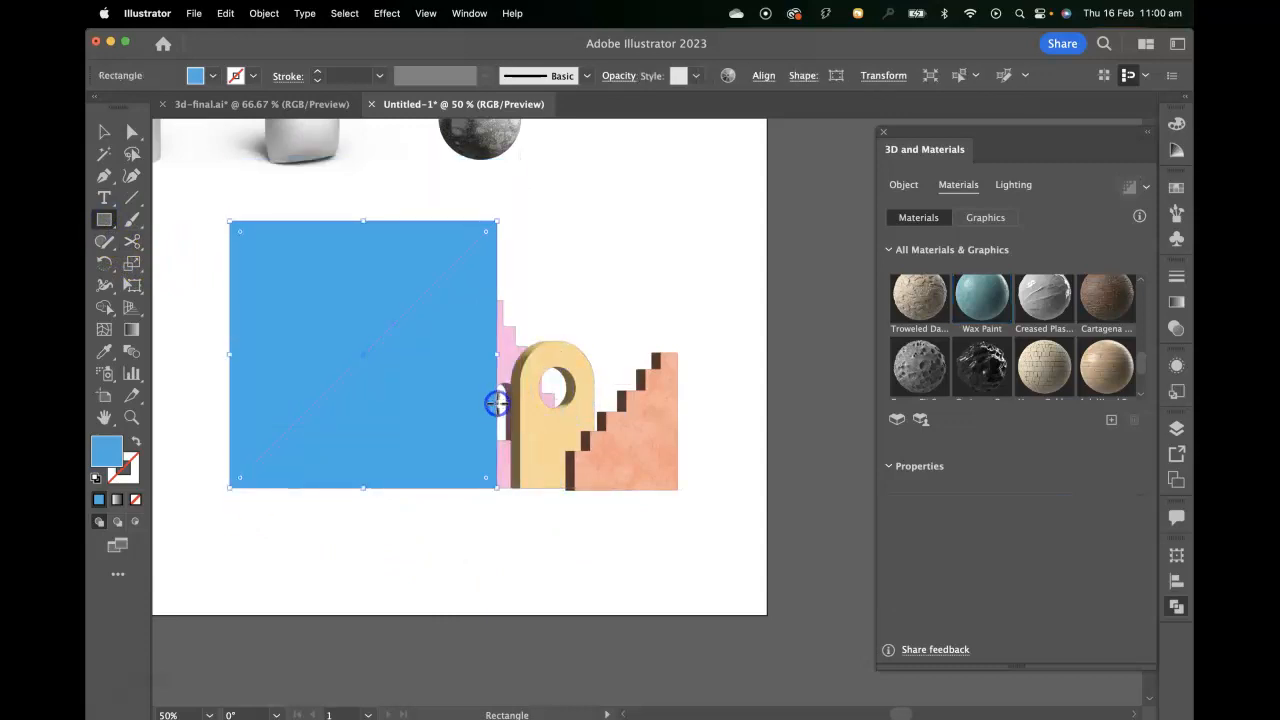
{"action": "left_click", "coordinate": [903, 185]}
{"action": "left_click", "coordinate": [910, 257]}
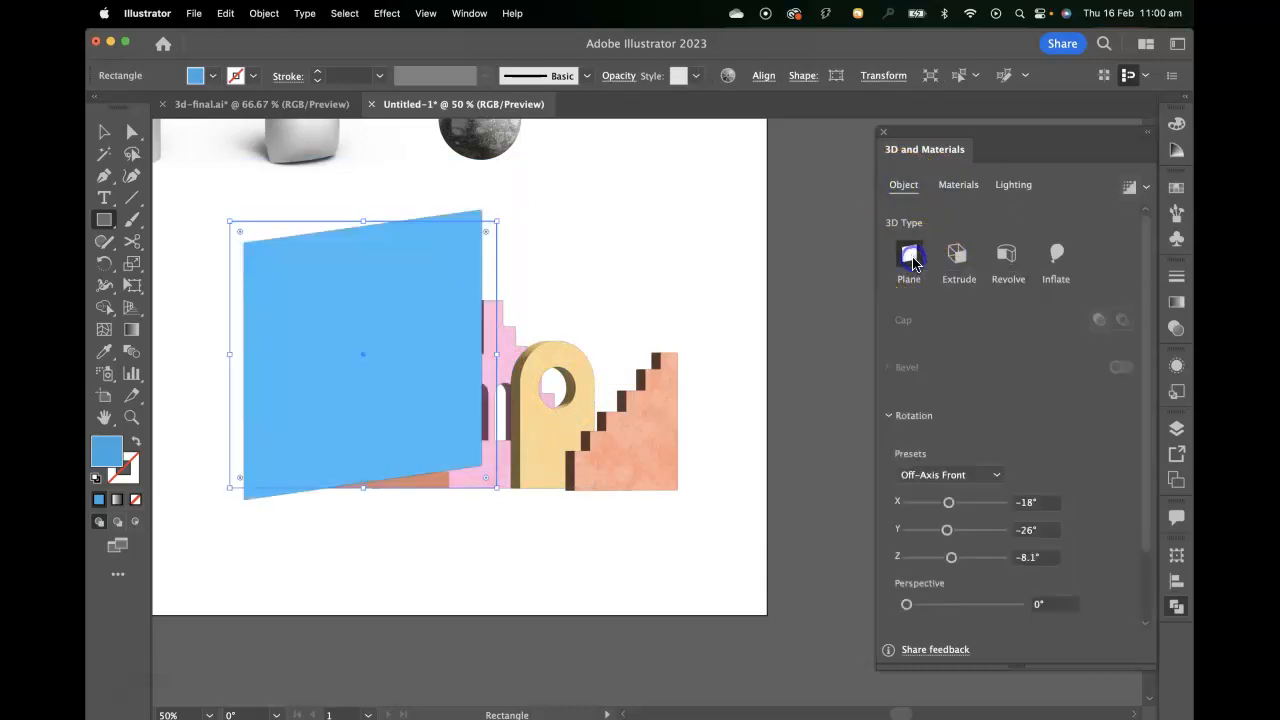
Set the backdrop plane's rotation to the Front preset with a Y rotation of -30°.
{"action": "left_click", "coordinate": [910, 475]}
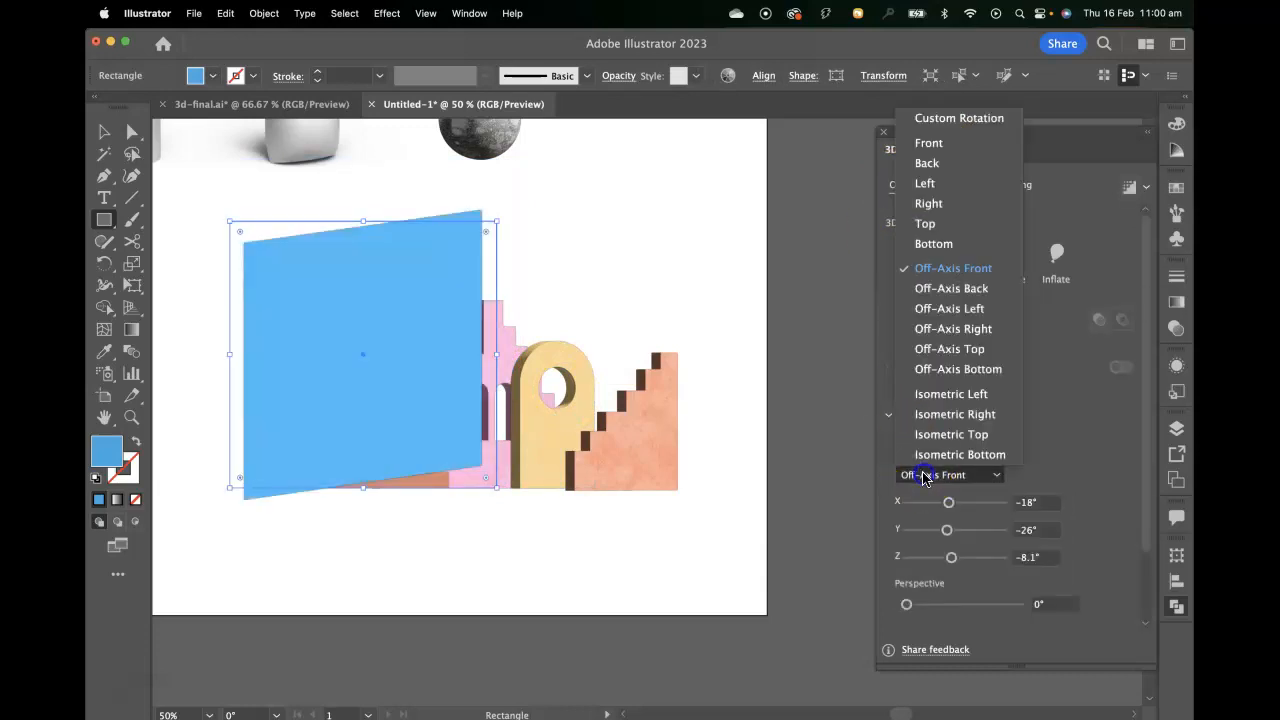
{"action": "left_click", "coordinate": [943, 148]}
{"action": "left_click", "coordinate": [1022, 533]}
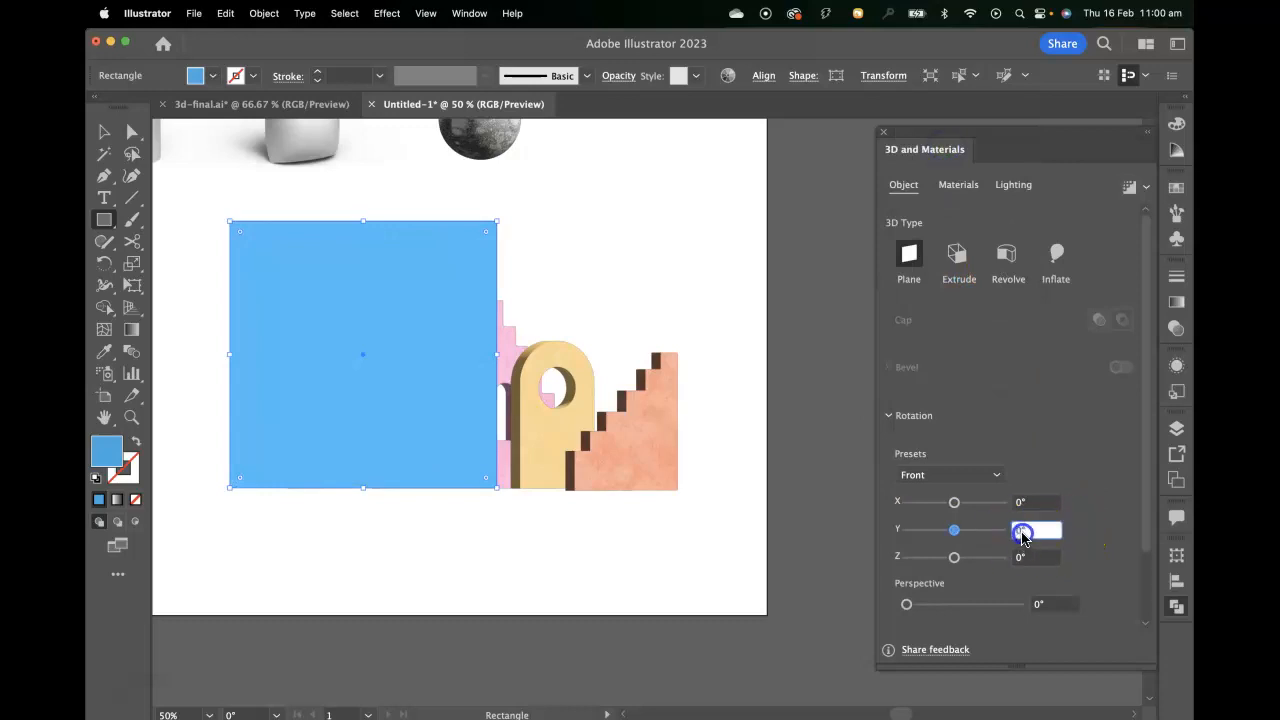
{"action": "type", "text": "-30"}
{"action": "key", "text": "Return"}
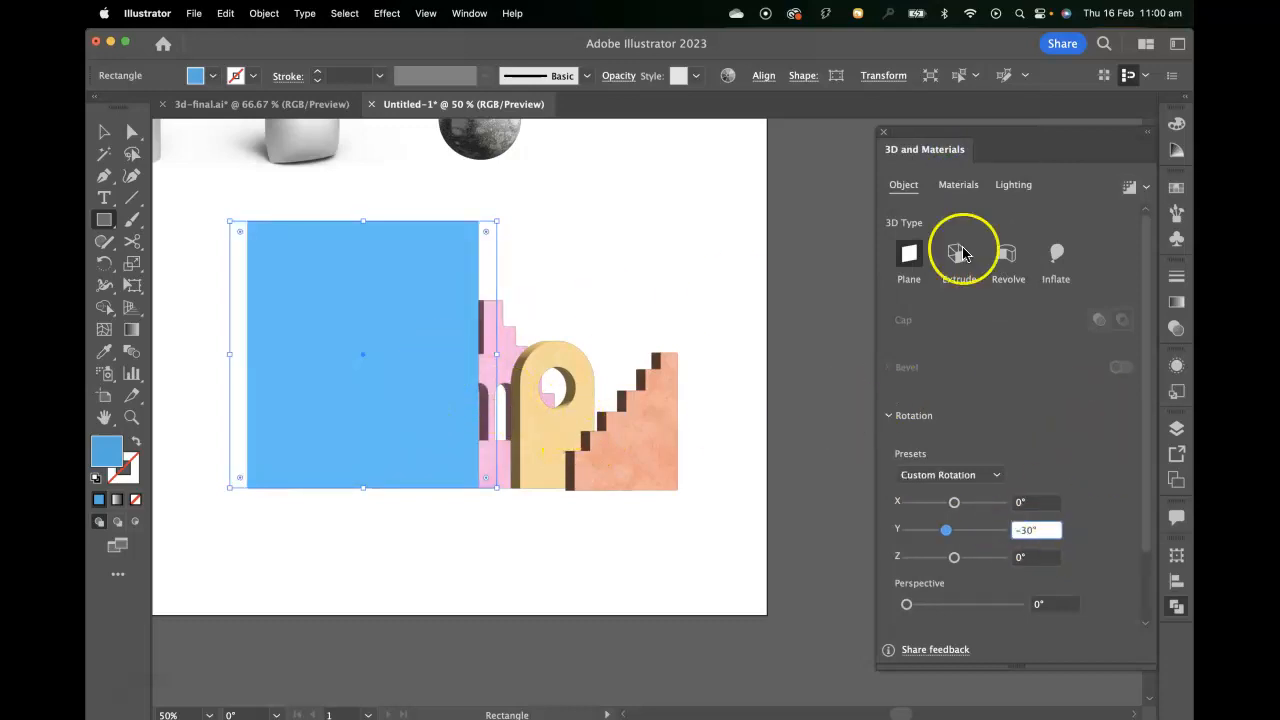
Apply the Wax Paint material to the backdrop plane and send it to the back, behind all the buildings.
{"action": "left_click", "coordinate": [960, 184]}
{"action": "left_click", "coordinate": [982, 318]}
{"action": "left_click", "coordinate": [1050, 312]}
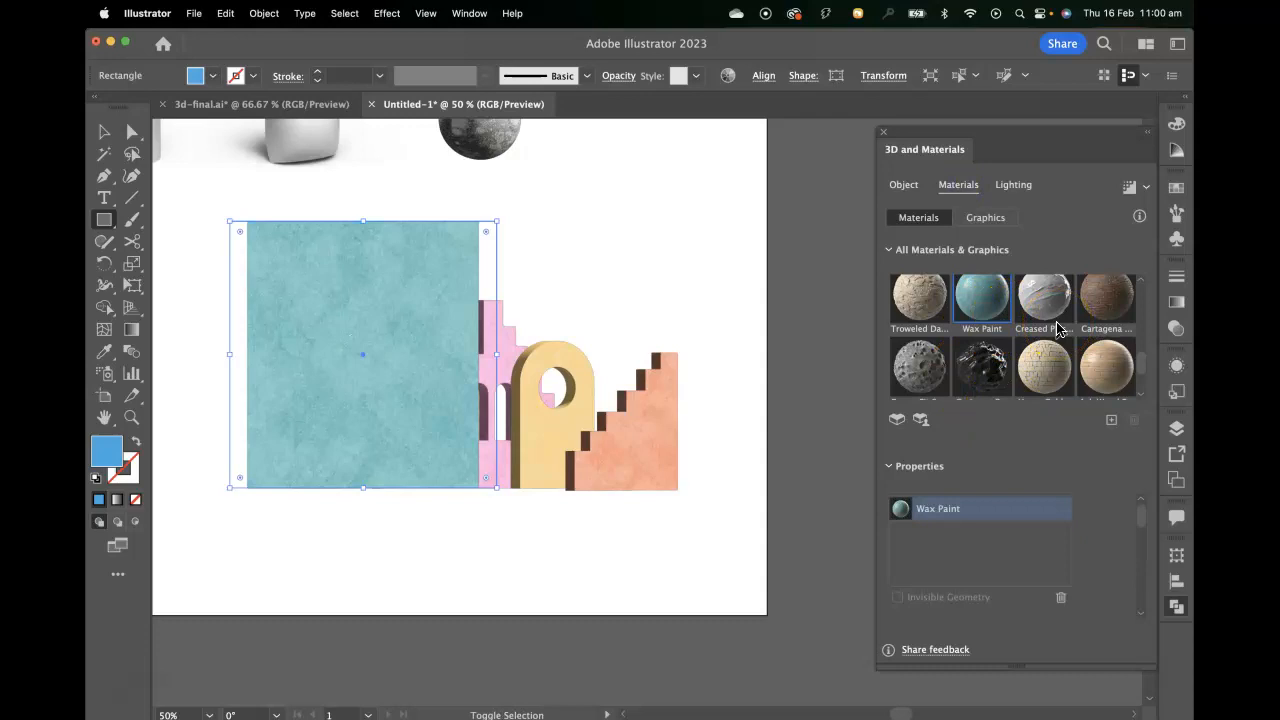
{"action": "key", "text": "super+shift+bracketleft"}
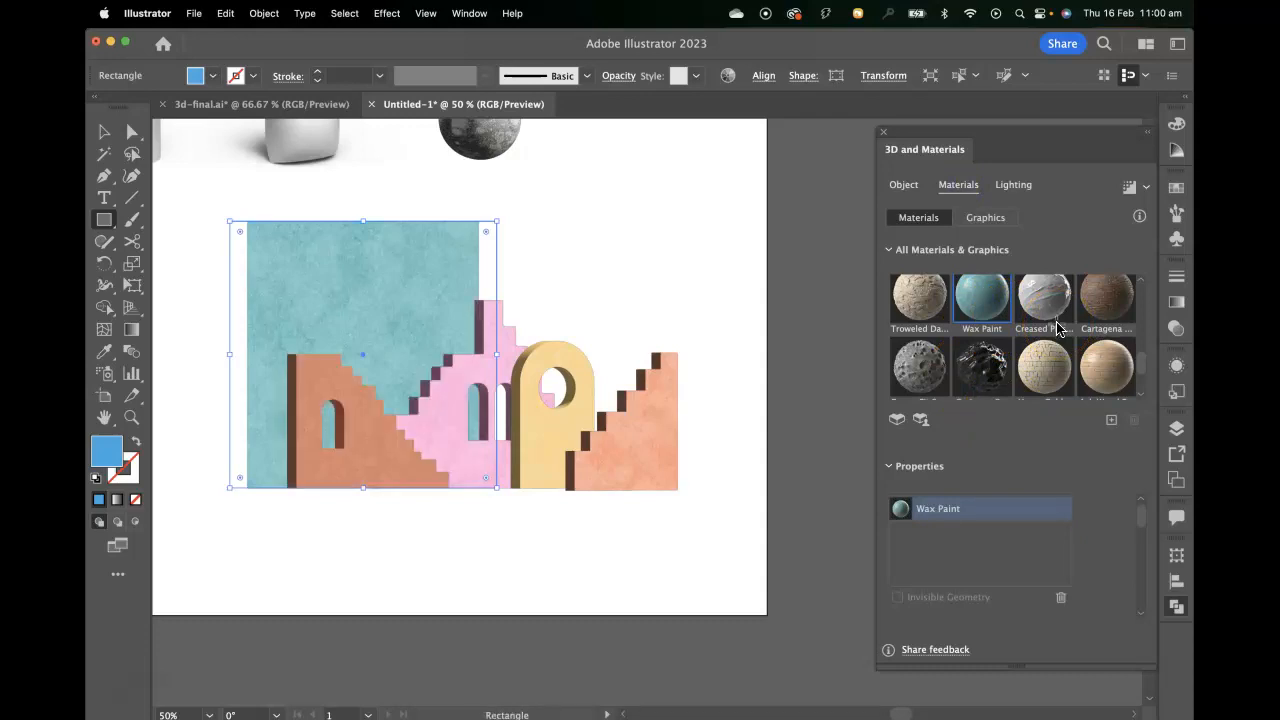
Widen the backdrop plane to the right and move it so it is centred behind the group of buildings.
{"action": "left_click_drag", "start_coordinate": [501, 357], "coordinate": [549, 357]}
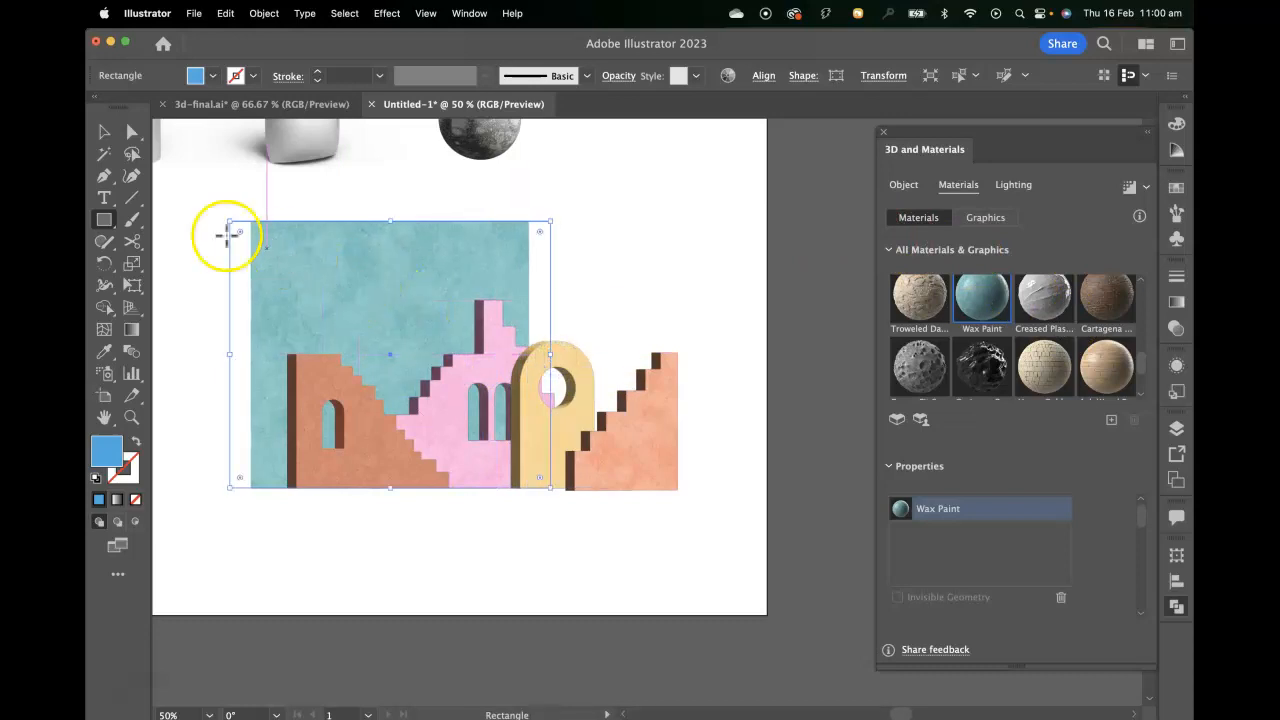
{"action": "key", "text": "v"}
{"action": "left_click_drag", "start_coordinate": [258, 254], "coordinate": [364, 249]}
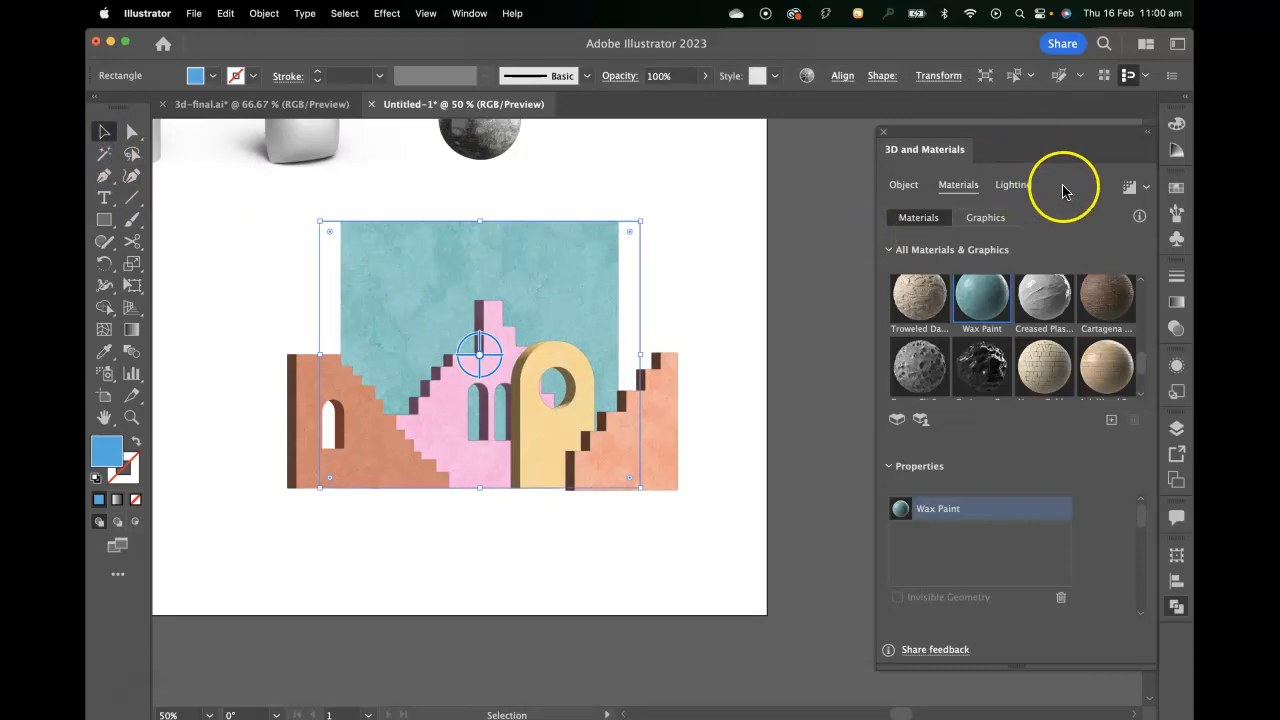
Render the backdrop and the building pieces with ray tracing, one object at a time.
{"action": "left_click", "coordinate": [1129, 190]}
{"action": "left_click", "coordinate": [476, 482]}
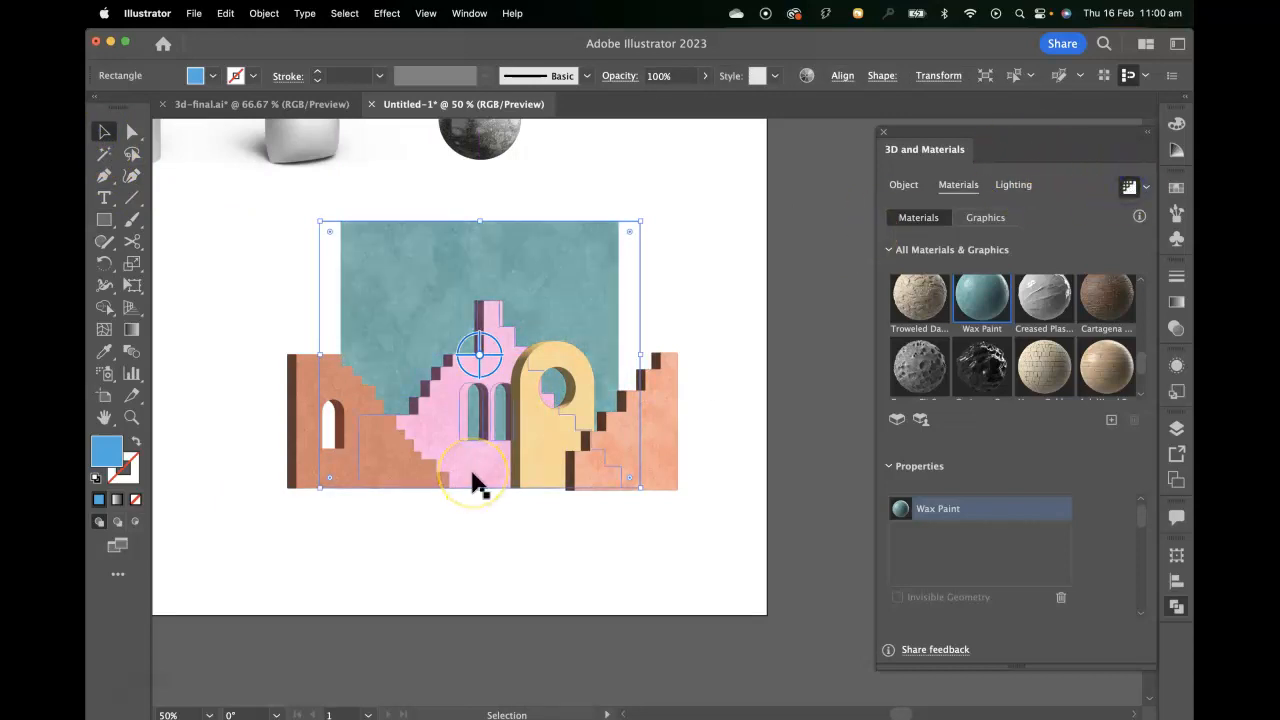
{"action": "left_click", "coordinate": [667, 445]}
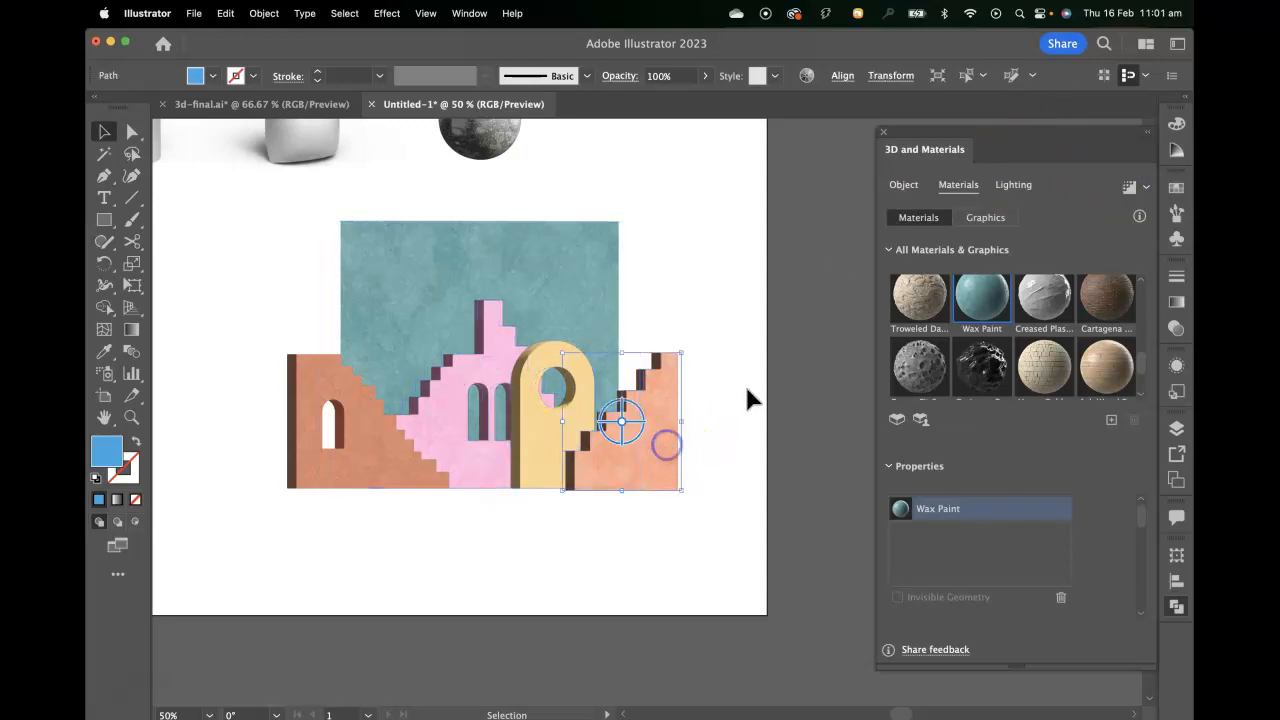
{"action": "left_click", "coordinate": [1128, 190]}
{"action": "left_click", "coordinate": [535, 432]}
{"action": "left_click", "coordinate": [1128, 187]}
{"action": "left_click", "coordinate": [493, 392]}
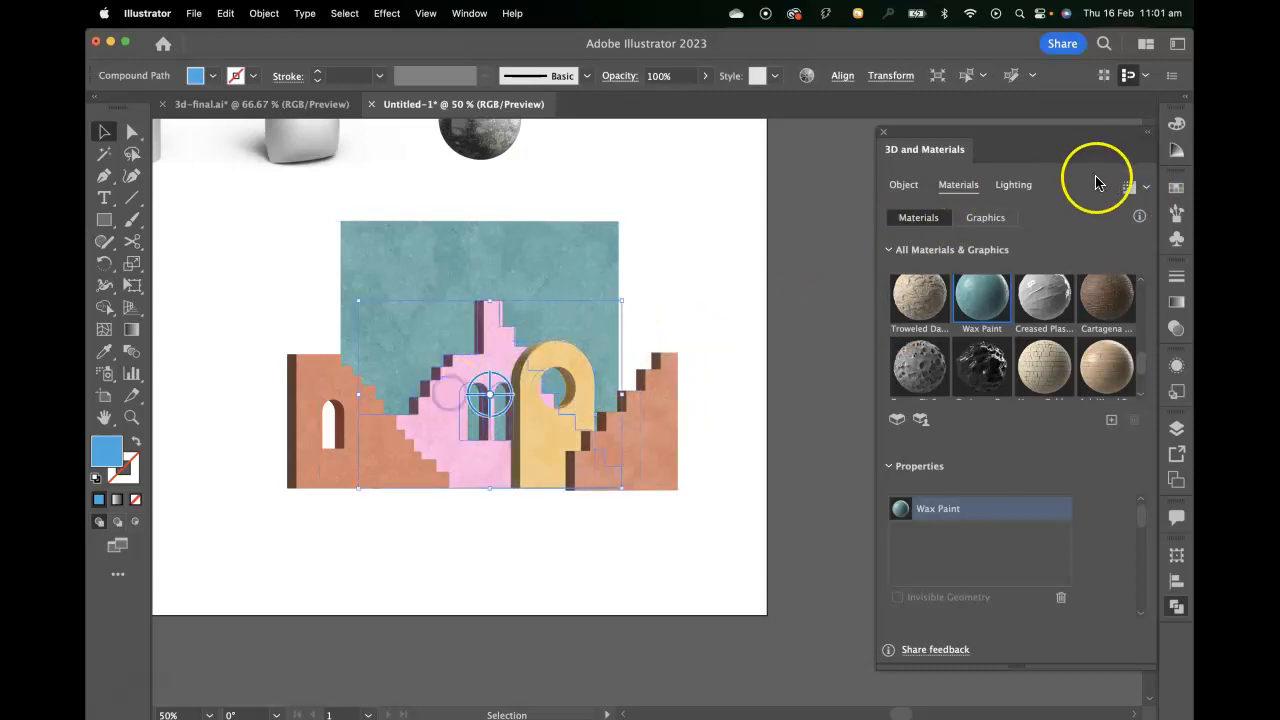
{"action": "left_click", "coordinate": [313, 381]}
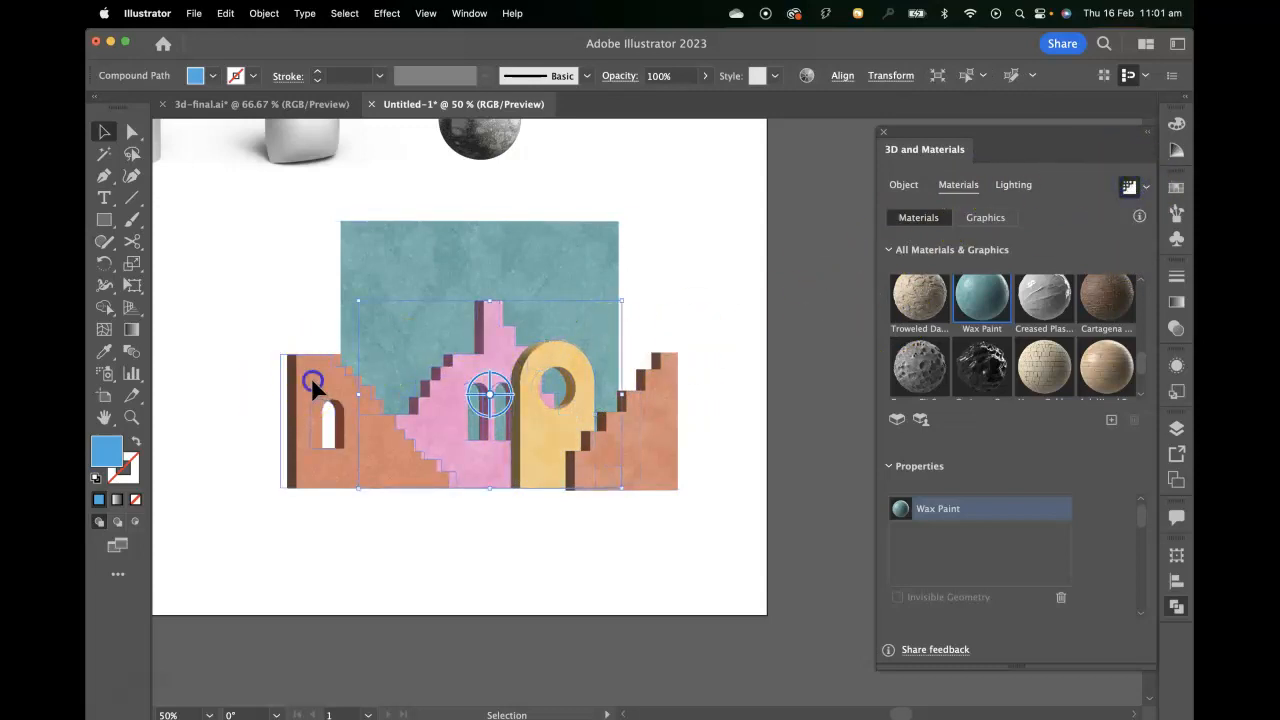
{"action": "left_click", "coordinate": [1128, 189]}
Move the pink twin-window staircase slightly left, clear of the yellow arch's round opening.
{"action": "left_click", "coordinate": [708, 314]}
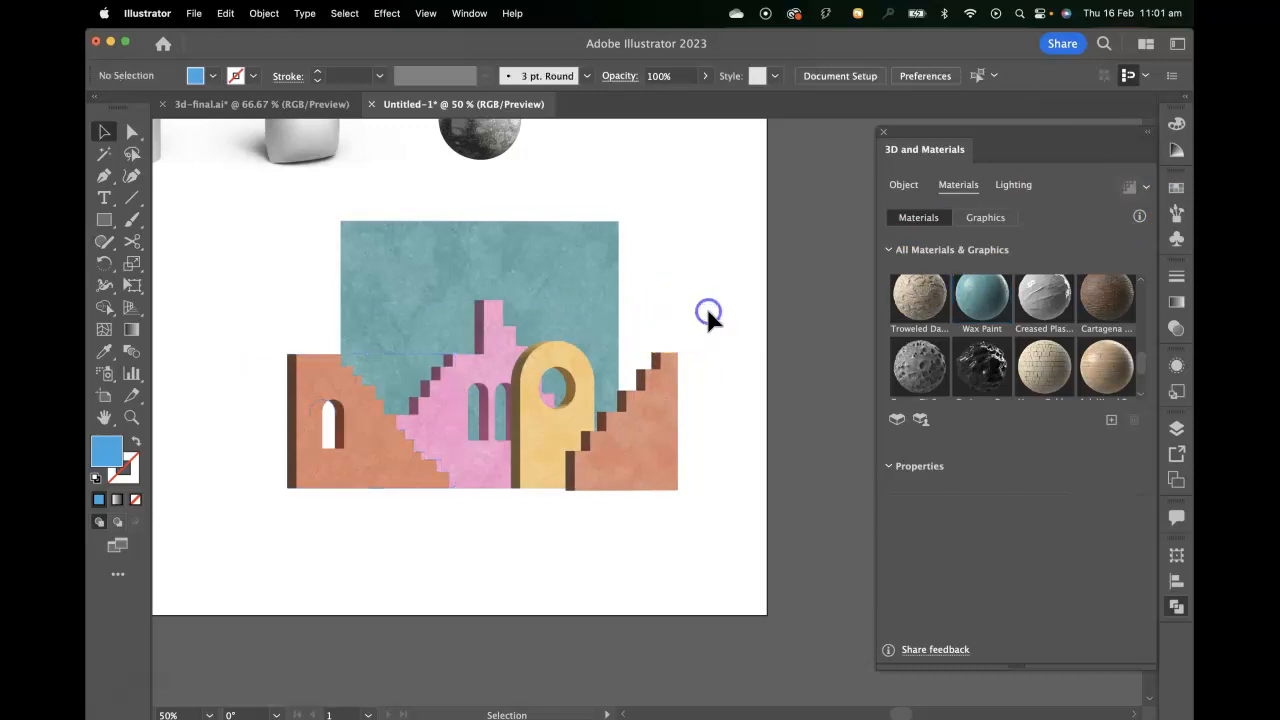
{"action": "left_click_drag", "start_coordinate": [484, 357], "coordinate": [460, 355]}
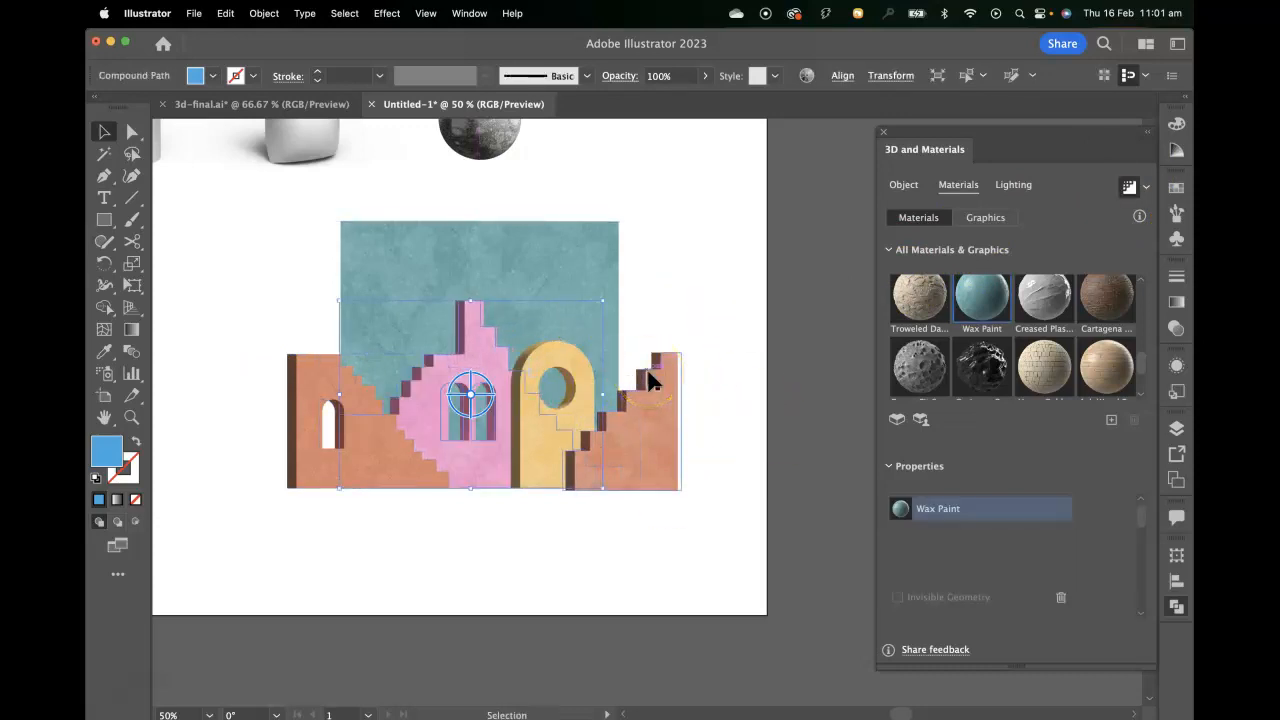
Change the backdrop plane's Wax Paint colour to the pale grey-green bfc9b5.
{"action": "left_click", "coordinate": [594, 240]}
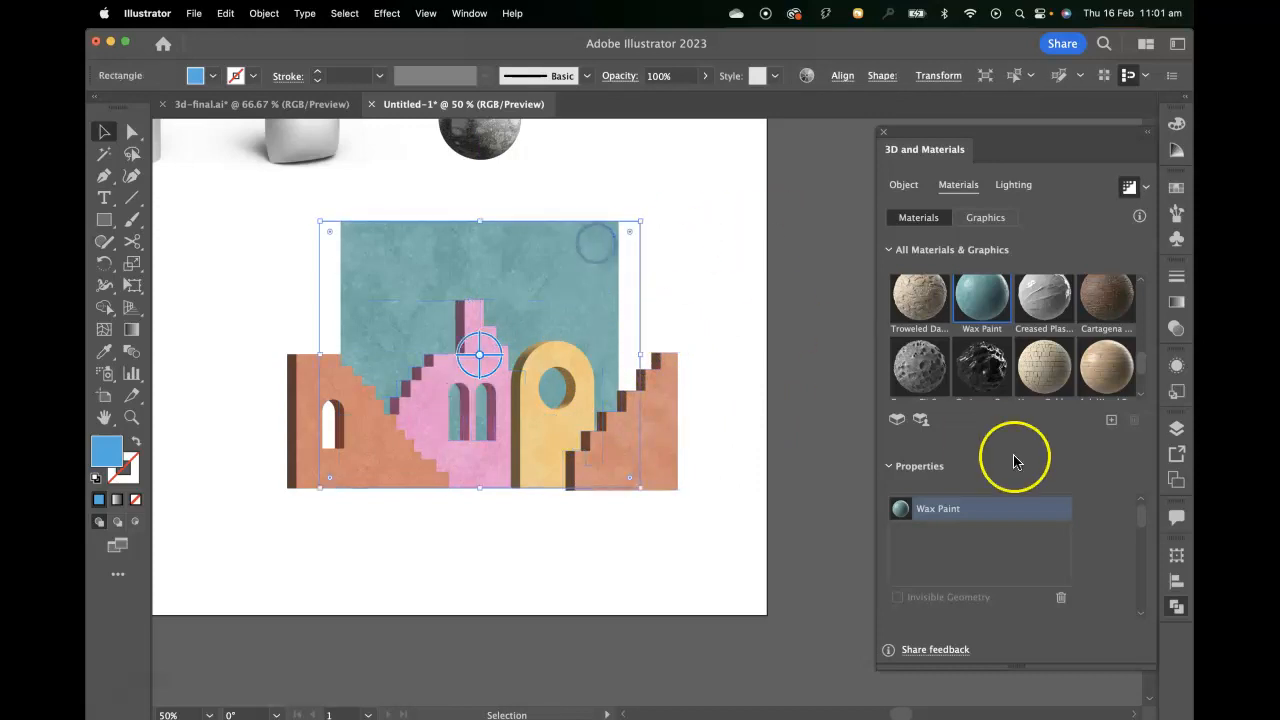
{"action": "scroll", "coordinate": [1091, 553], "scroll_direction": "down", "scroll_amount": 4}
{"action": "scroll", "coordinate": [1088, 553], "scroll_direction": "down", "scroll_amount": 3}
{"action": "left_click", "coordinate": [1060, 532]}
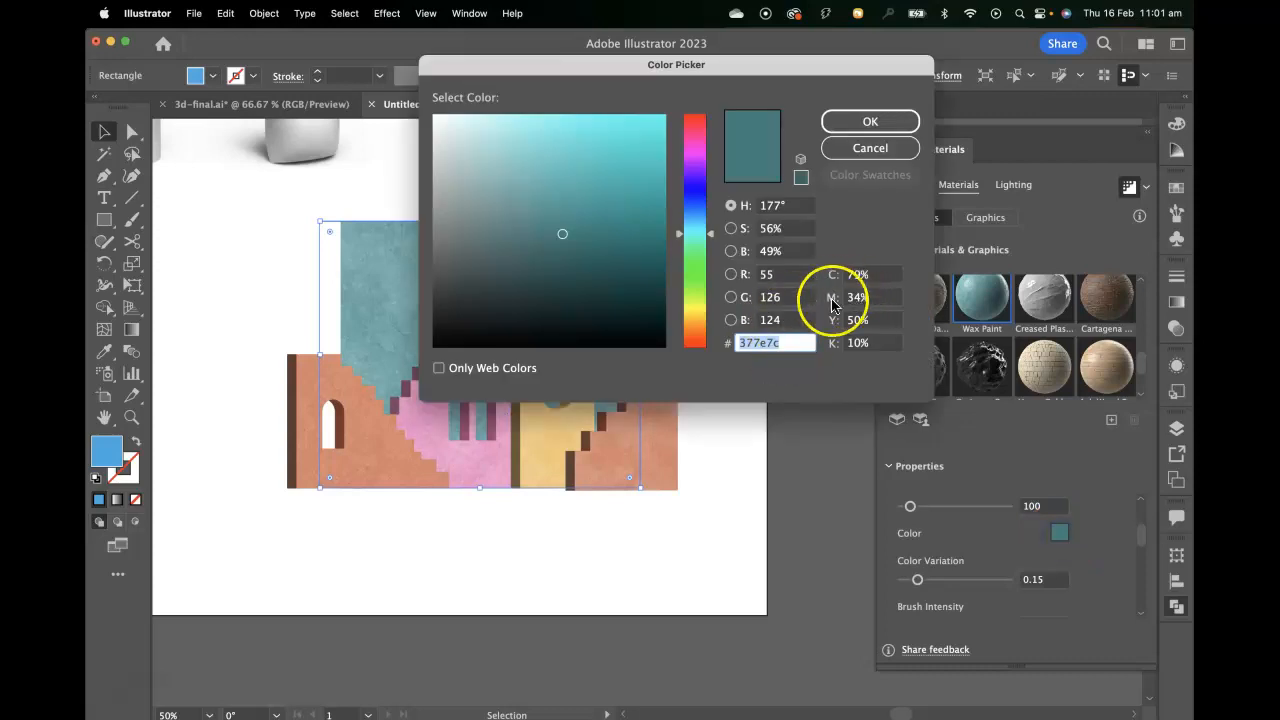
{"action": "left_click_drag", "start_coordinate": [712, 234], "coordinate": [711, 249]}
{"action": "left_click_drag", "start_coordinate": [650, 205], "coordinate": [556, 148]}
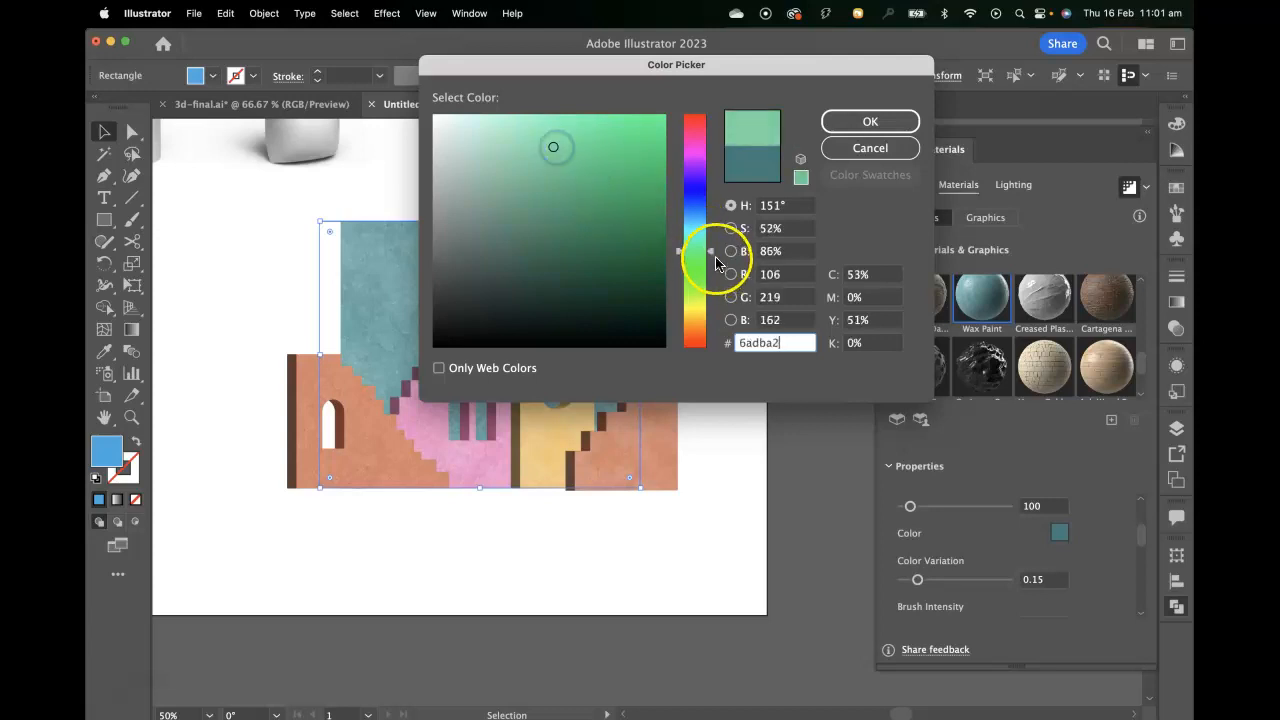
{"action": "left_click_drag", "start_coordinate": [711, 258], "coordinate": [711, 287]}
{"action": "mouse_move", "coordinate": [505, 148]}
{"action": "left_mouse_down"}
{"action": "mouse_move", "coordinate": [503, 134]}
{"action": "mouse_move", "coordinate": [460, 162]}
{"action": "left_mouse_up"}
{"action": "left_click", "coordinate": [869, 121]}
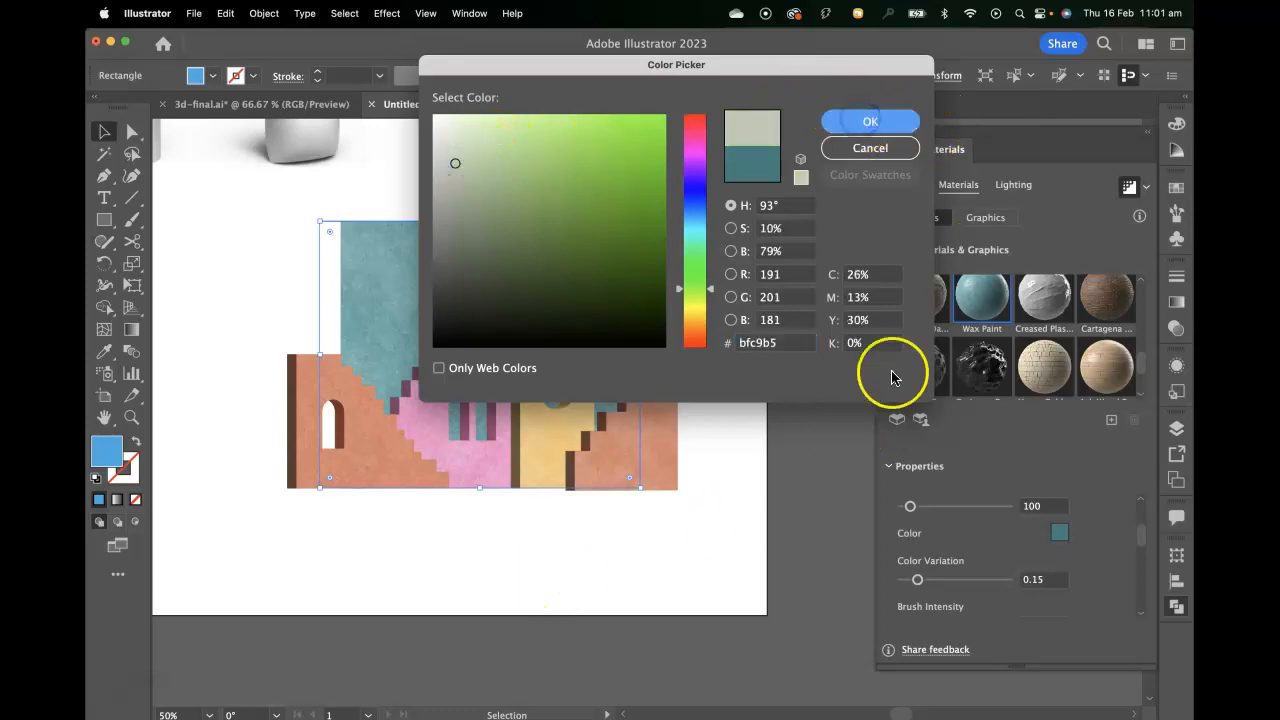
{"action": "left_click", "coordinate": [768, 468]}
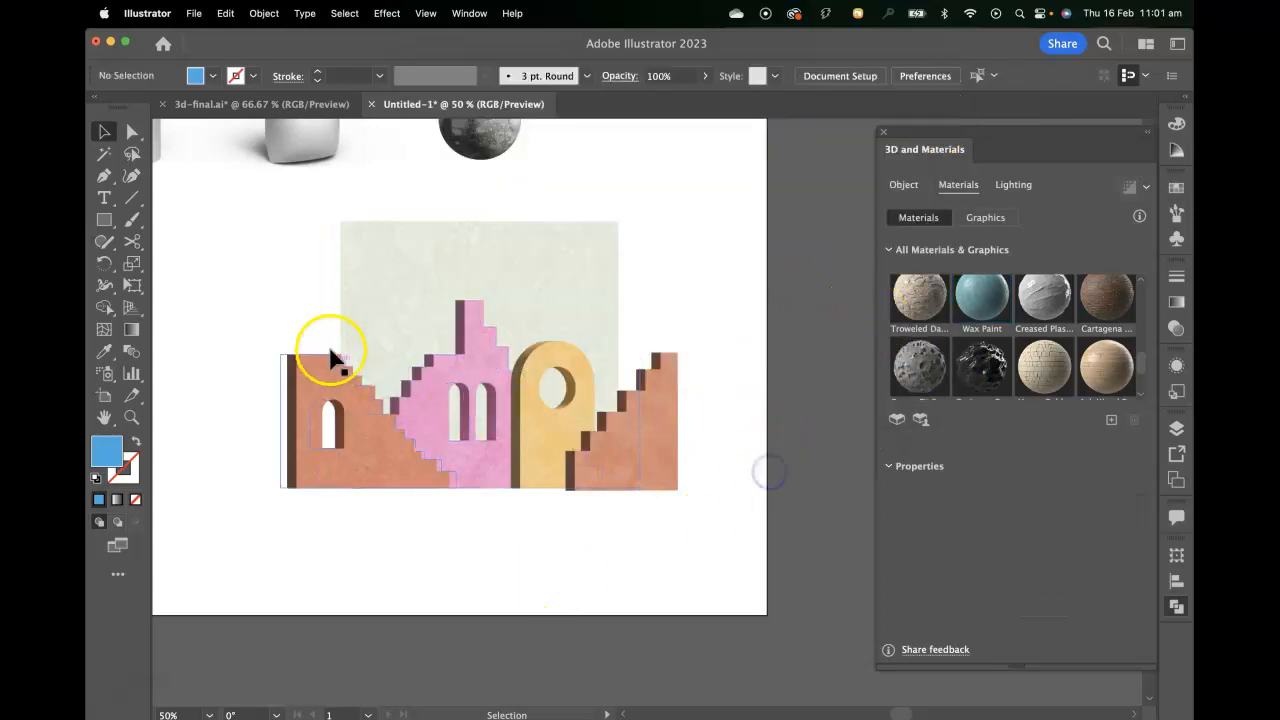
Widen the backdrop plane equally on both sides so it nearly spans the full width of the buildings.
{"action": "left_click", "coordinate": [597, 294]}
{"action": "left_click_drag", "start_coordinate": [642, 359], "coordinate": [670, 355]}
{"action": "left_click_drag", "start_coordinate": [768, 447], "coordinate": [776, 447]}
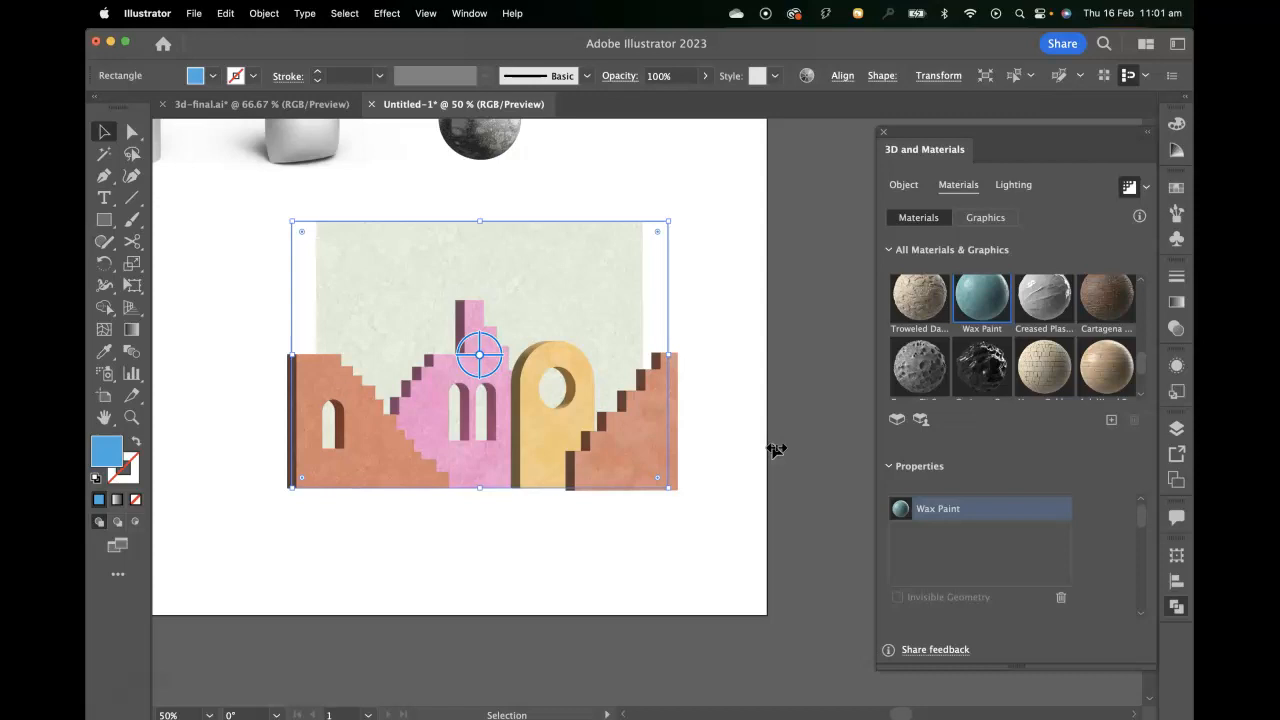
{"action": "left_click", "coordinate": [780, 532]}
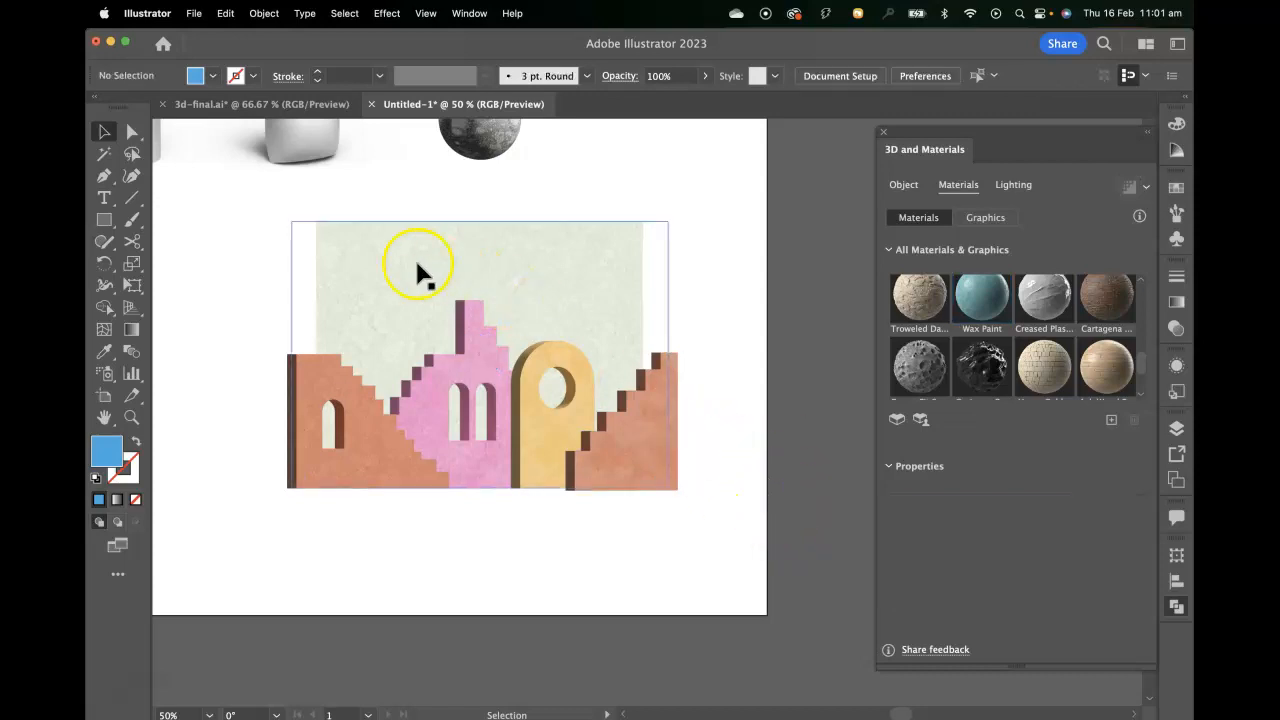
Apply the Off-Axis Front rotation preset to the orange single-window staircase on the scene's left.
{"action": "left_click", "coordinate": [355, 455]}
{"action": "left_click", "coordinate": [917, 192]}
{"action": "scroll", "coordinate": [980, 550], "scroll_direction": "down", "scroll_amount": 5}
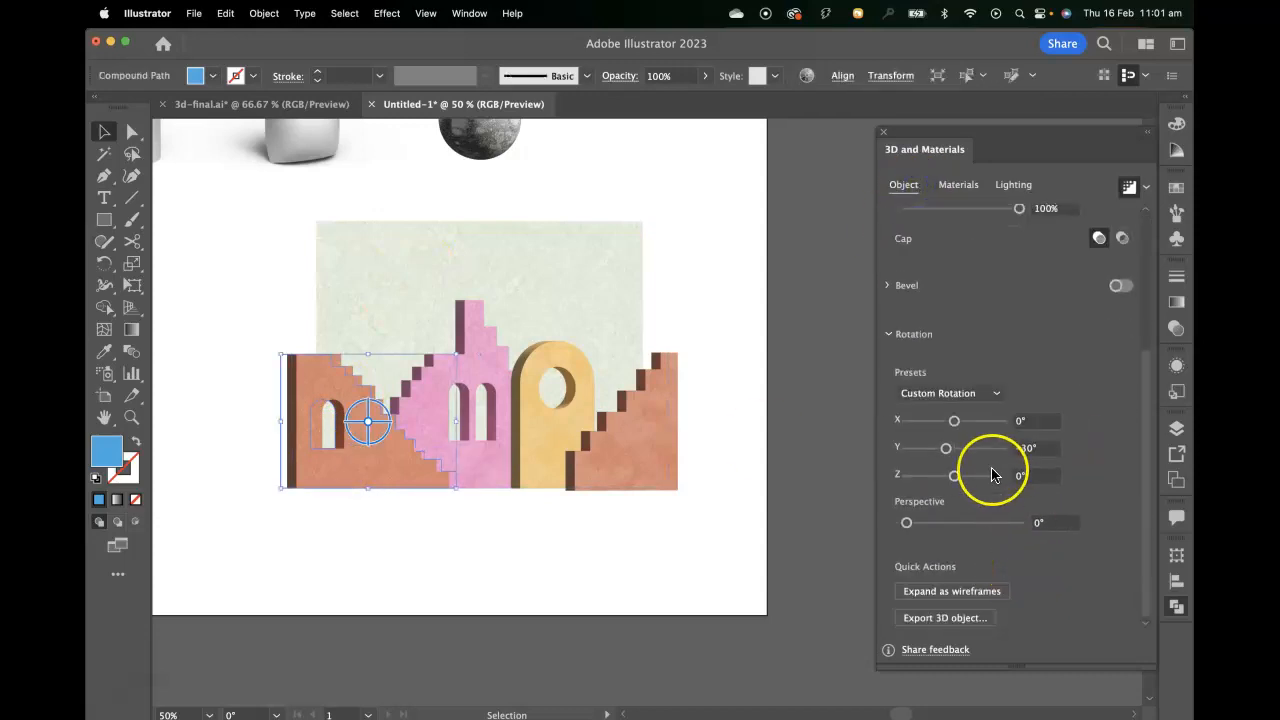
{"action": "left_click", "coordinate": [966, 396]}
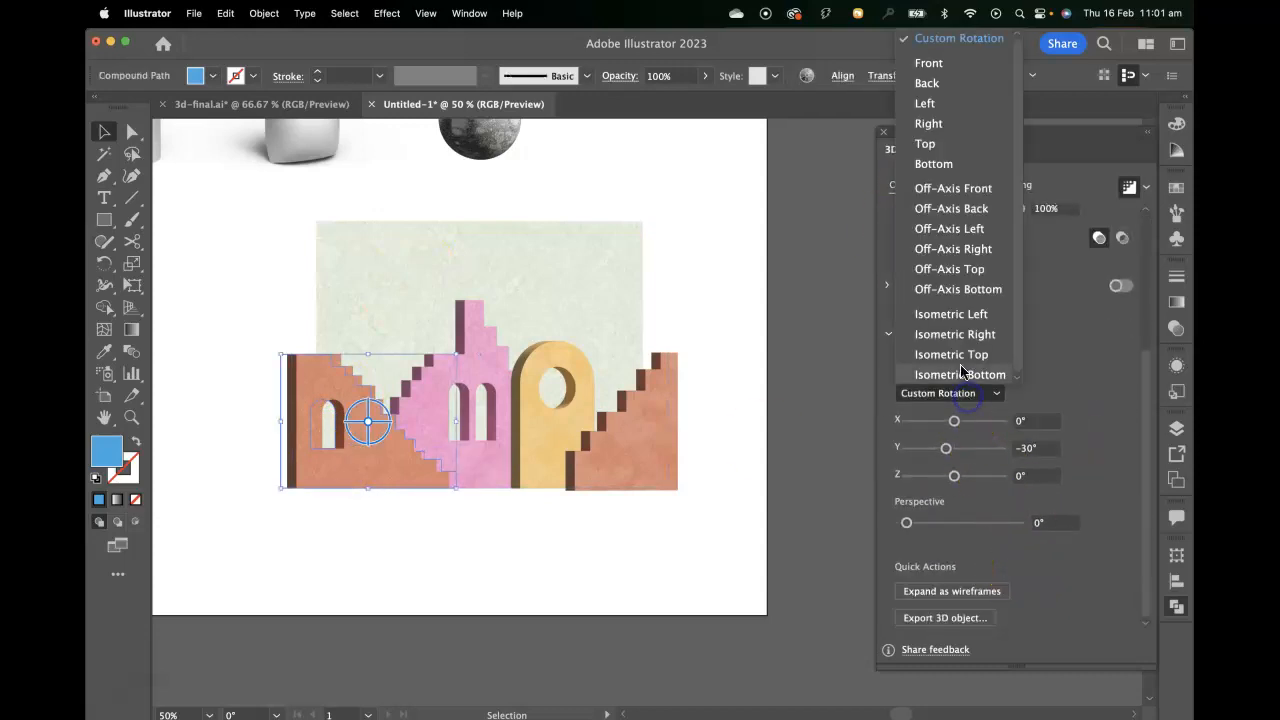
{"action": "left_click", "coordinate": [953, 190]}
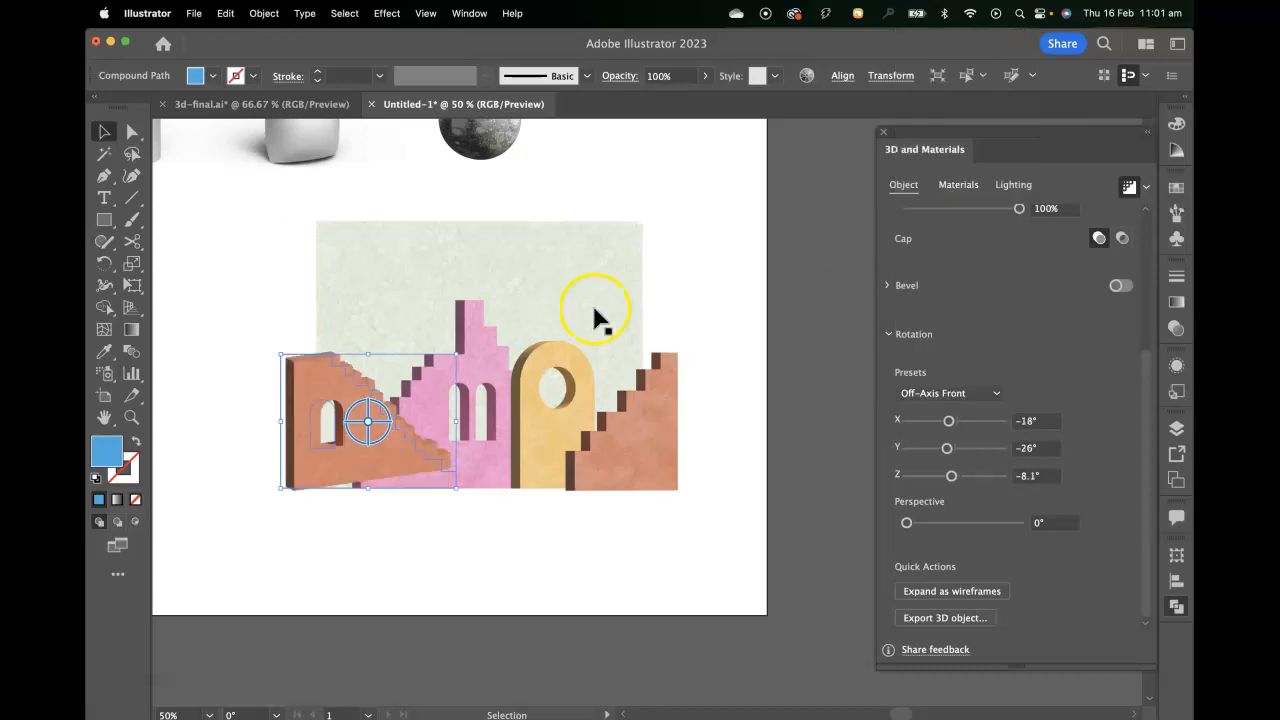
Apply the Off-Axis Front rotation preset to the pink twin-window staircase and the yellow arch.
{"action": "left_click", "coordinate": [472, 345]}
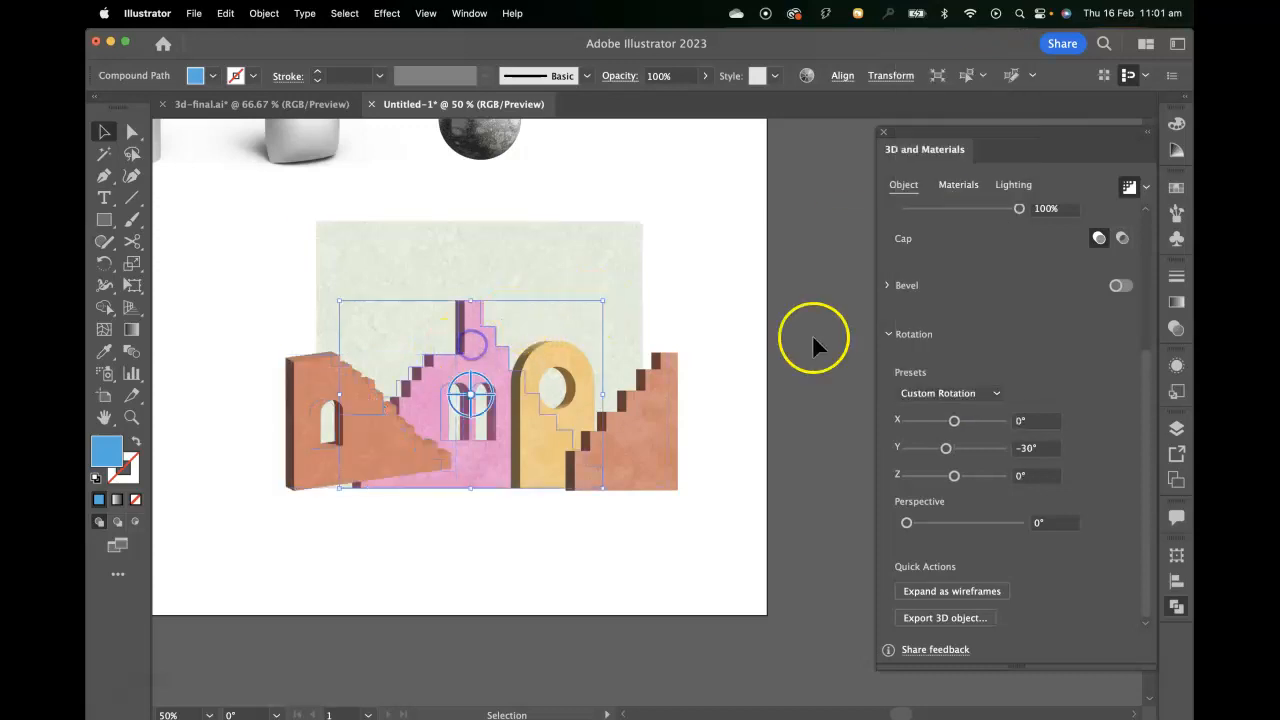
{"action": "left_click", "coordinate": [965, 395]}
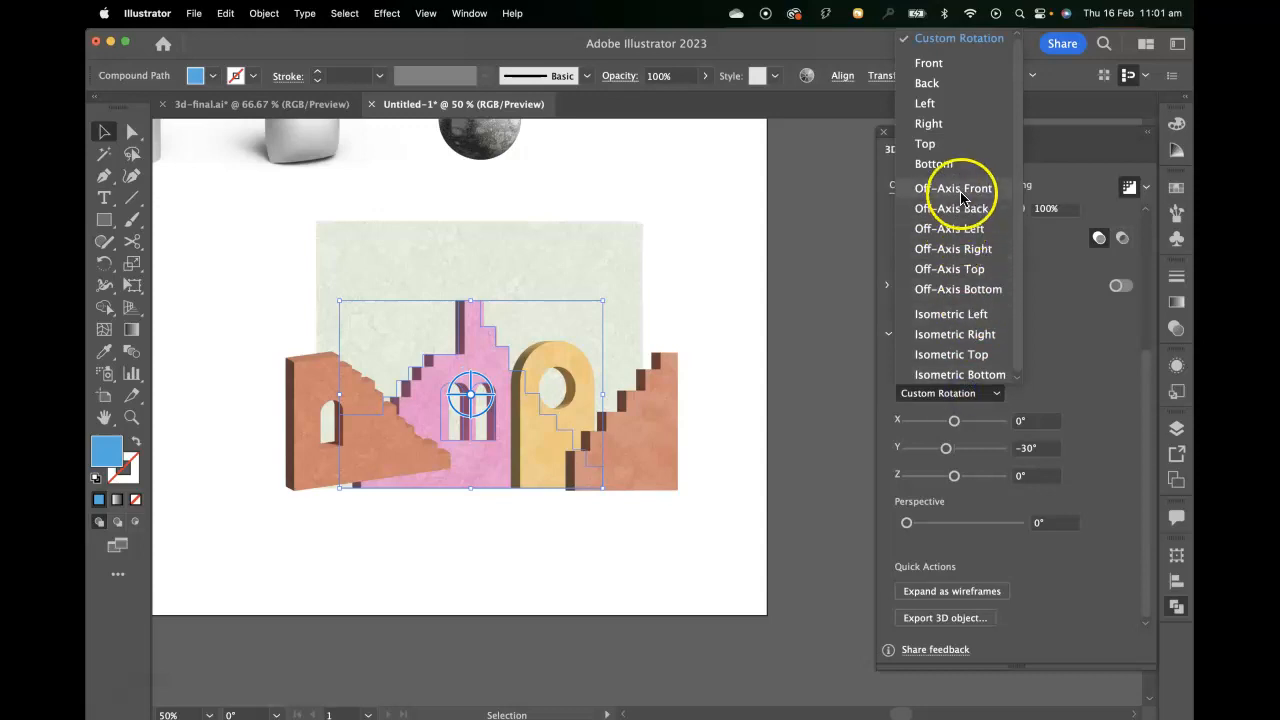
{"action": "left_click", "coordinate": [585, 386]}
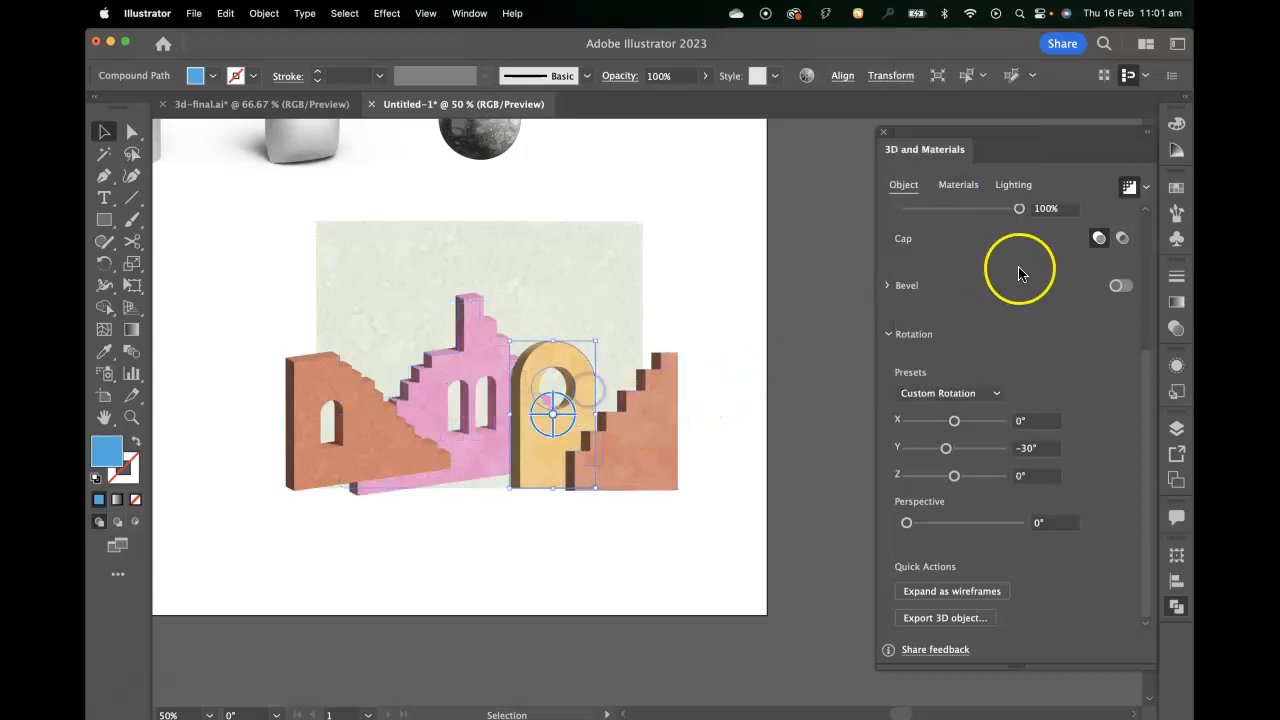
{"action": "left_click", "coordinate": [965, 392]}
{"action": "left_click", "coordinate": [975, 188]}
Apply the Off-Axis Front rotation preset to the orange windowless staircase on the scene's right.
{"action": "left_click", "coordinate": [643, 460]}
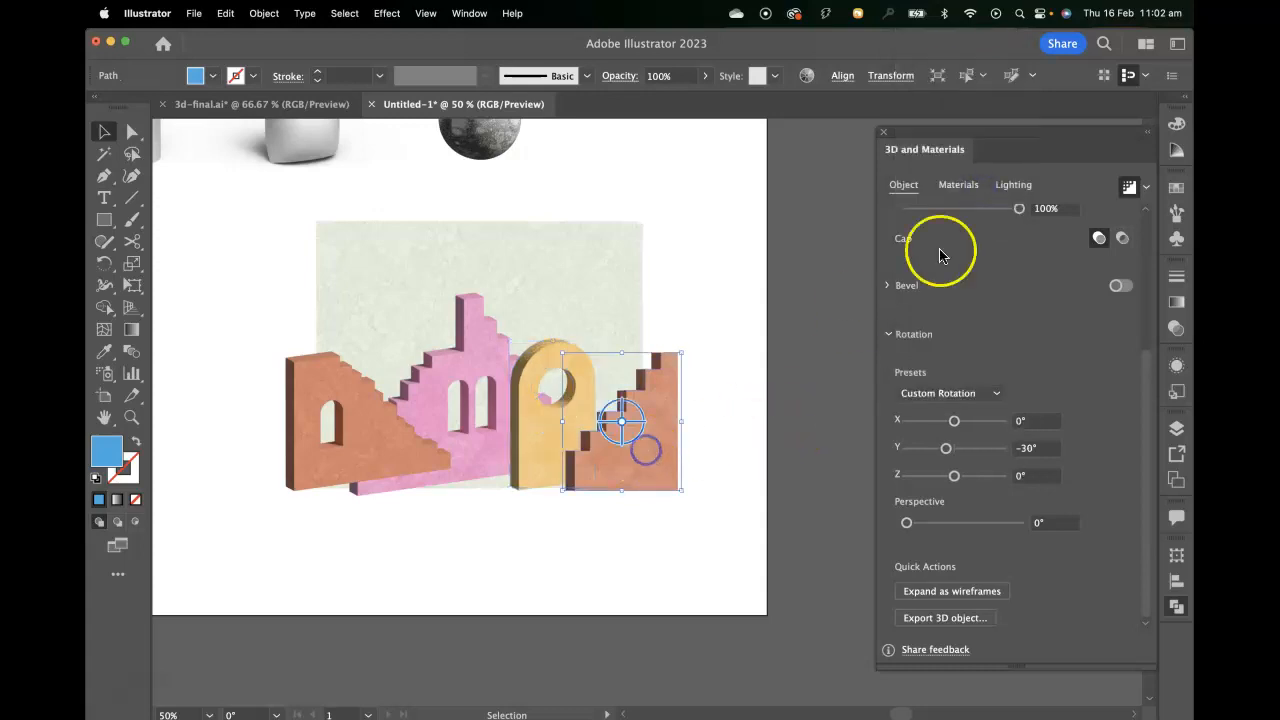
{"action": "left_click", "coordinate": [958, 184]}
{"action": "left_click", "coordinate": [914, 188]}
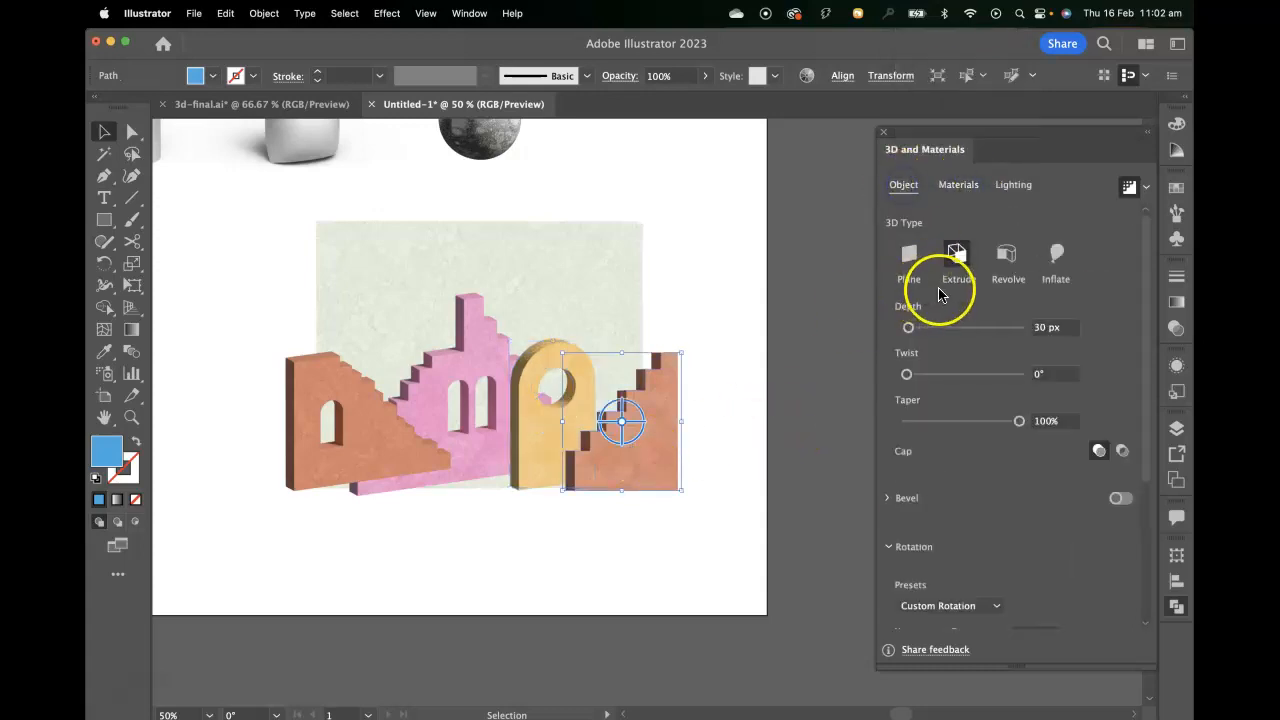
{"action": "scroll", "coordinate": [956, 608], "scroll_direction": "down", "scroll_amount": 5}
{"action": "scroll", "coordinate": [953, 578], "scroll_direction": "down", "scroll_amount": 4}
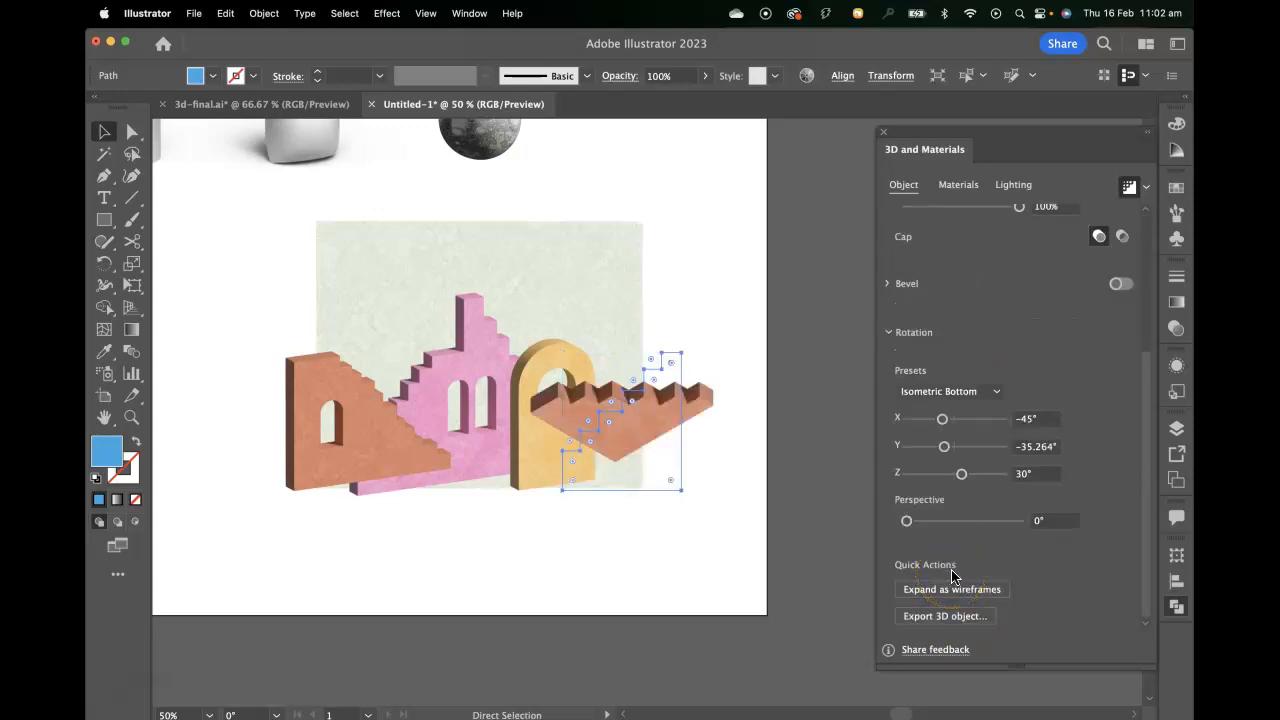
{"action": "key", "text": "super+z"}
{"action": "left_click", "coordinate": [965, 392]}
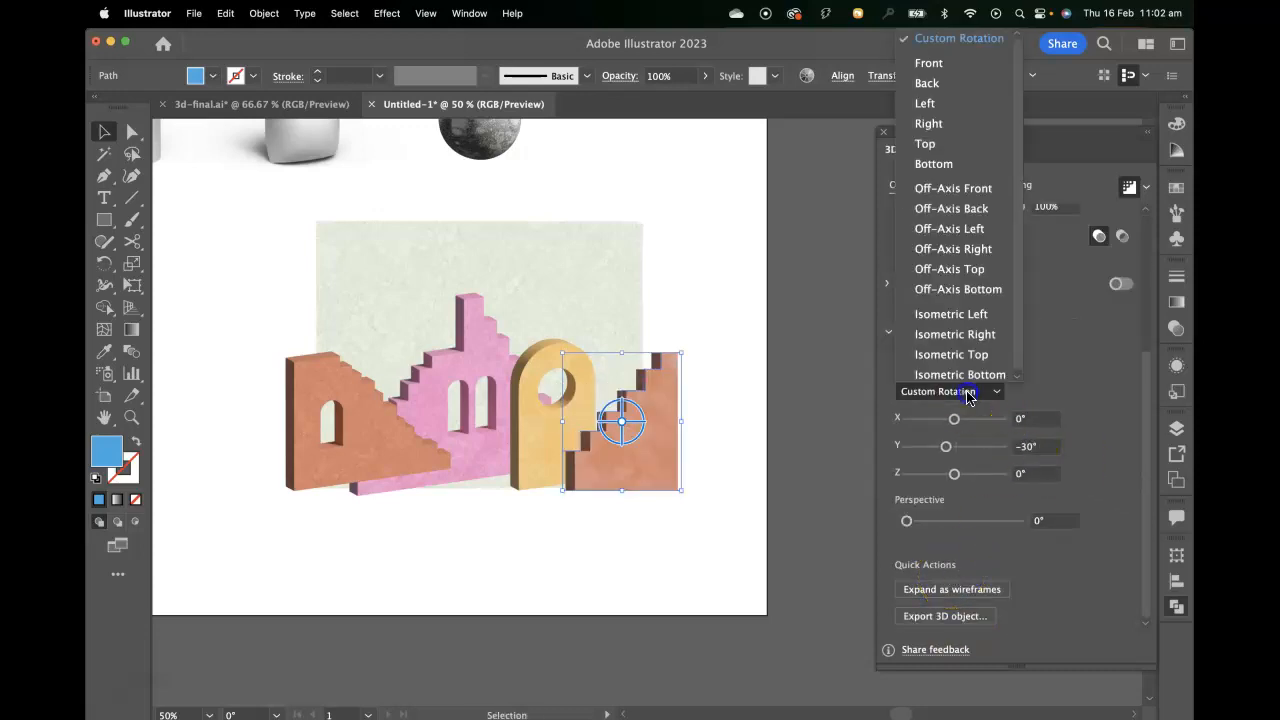
{"action": "left_click", "coordinate": [953, 188]}
Give the pale grey-green backdrop plane the Off-Axis Front rotation preset.
{"action": "left_click", "coordinate": [595, 280]}
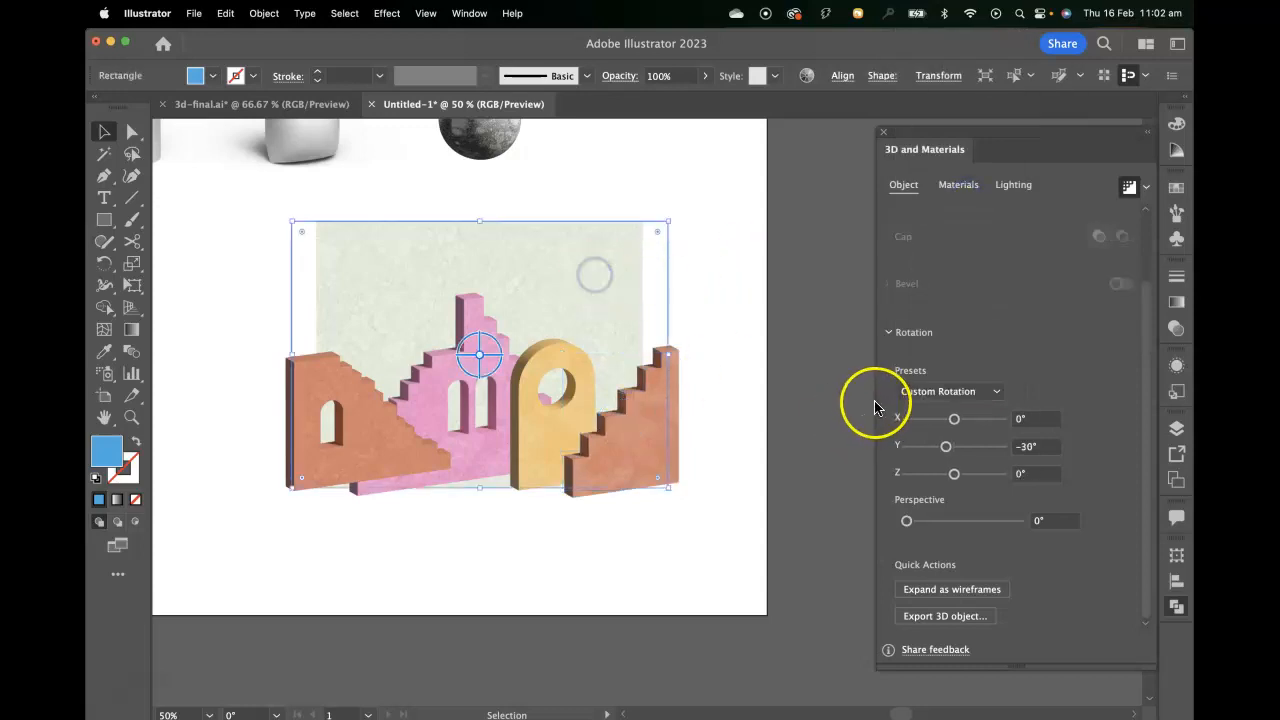
{"action": "left_click", "coordinate": [940, 392]}
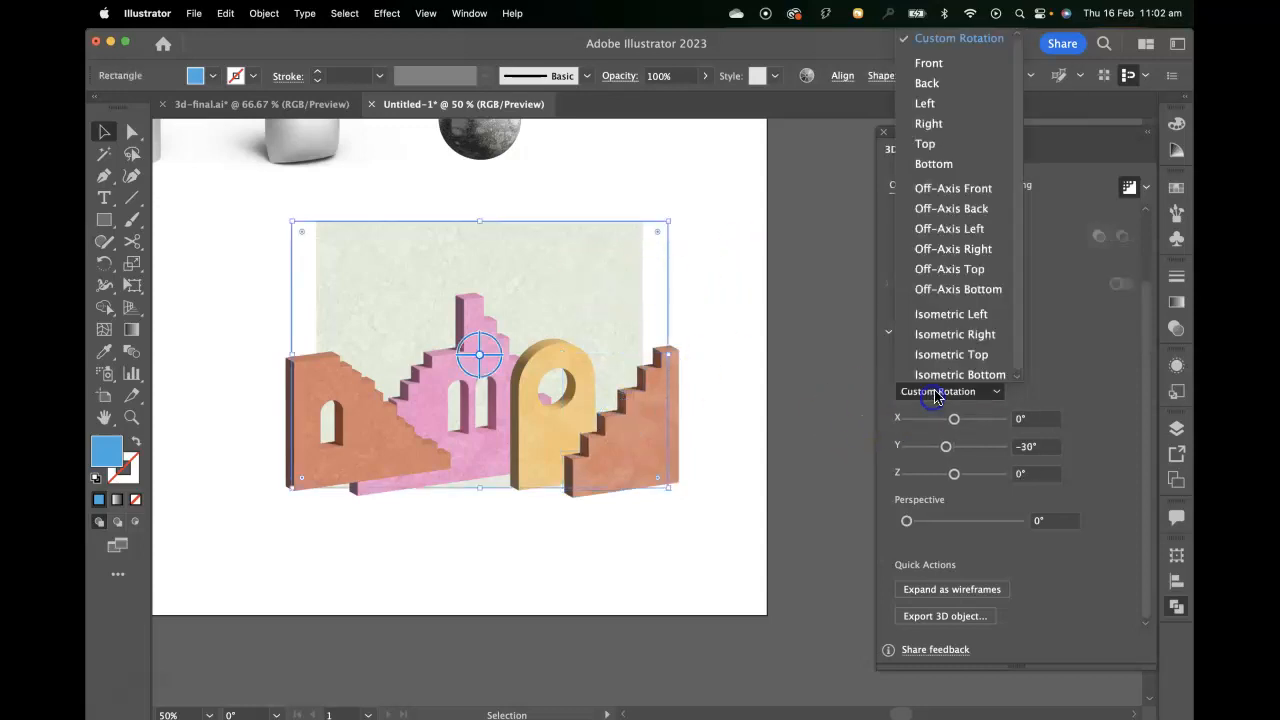
{"action": "left_click", "coordinate": [788, 566]}
Spread the pieces out in depth: backdrop up and right, both orange staircases forward, pink staircase and yellow arch right between them.
{"action": "key", "text": "space"}
{"action": "left_click_drag", "start_coordinate": [606, 543], "coordinate": [640, 600]}
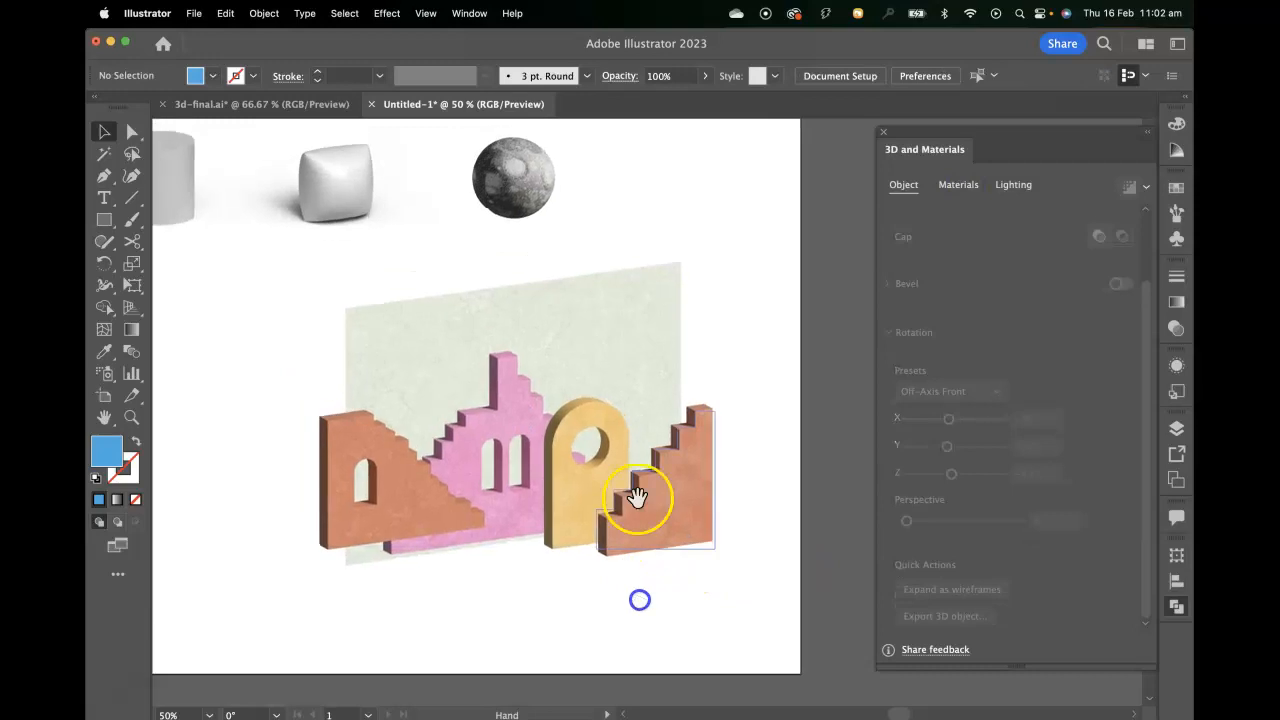
{"action": "left_click_drag", "start_coordinate": [598, 367], "coordinate": [607, 322]}
{"action": "left_click_drag", "start_coordinate": [408, 486], "coordinate": [410, 524]}
{"action": "left_click_drag", "start_coordinate": [675, 540], "coordinate": [725, 552]}
{"action": "left_click_drag", "start_coordinate": [609, 537], "coordinate": [572, 511]}
{"action": "left_click_drag", "start_coordinate": [439, 537], "coordinate": [465, 563]}
{"action": "left_click_drag", "start_coordinate": [391, 343], "coordinate": [443, 338]}
{"action": "left_click", "coordinate": [740, 608]}
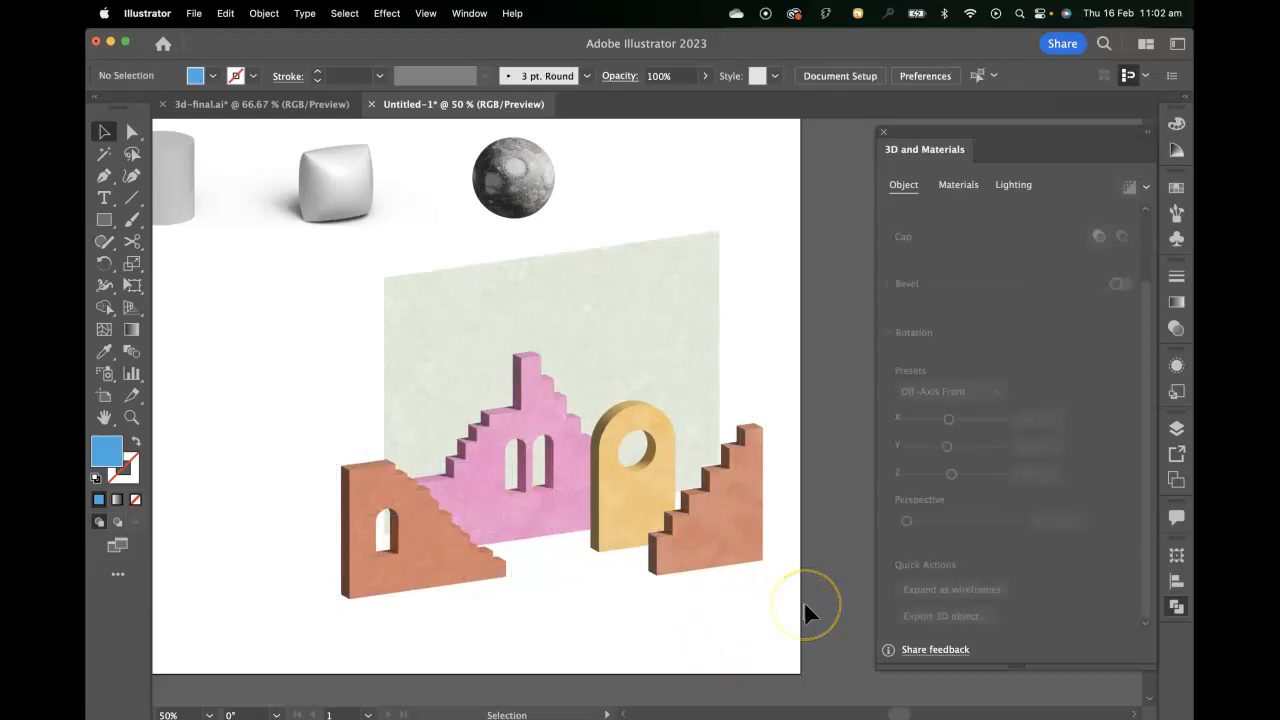
Add a Below Object shadow to the right orange staircase, with light rotation -4° and softness 76%.
{"action": "scroll", "coordinate": [804, 601], "scroll_direction": "down", "scroll_amount": 1}
{"action": "scroll", "coordinate": [804, 601], "scroll_direction": "right", "scroll_amount": 1}
{"action": "left_click_drag", "start_coordinate": [804, 488], "coordinate": [799, 503]}
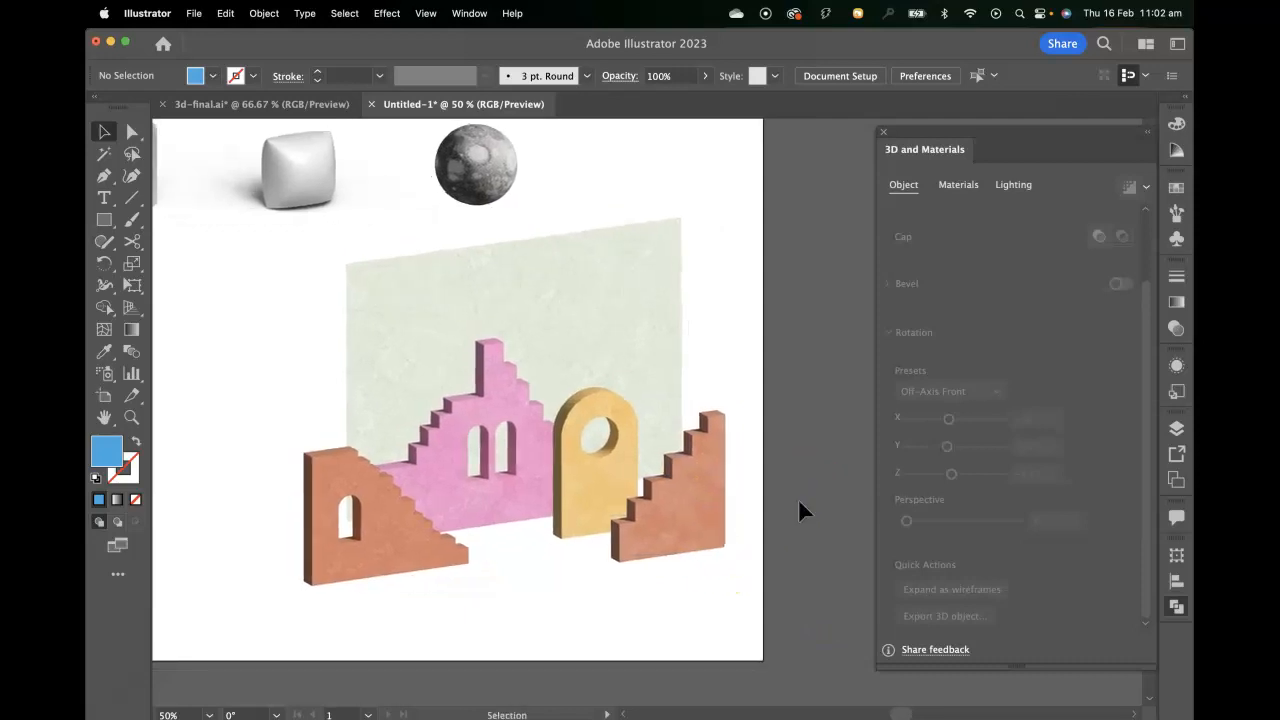
{"action": "left_click", "coordinate": [709, 516]}
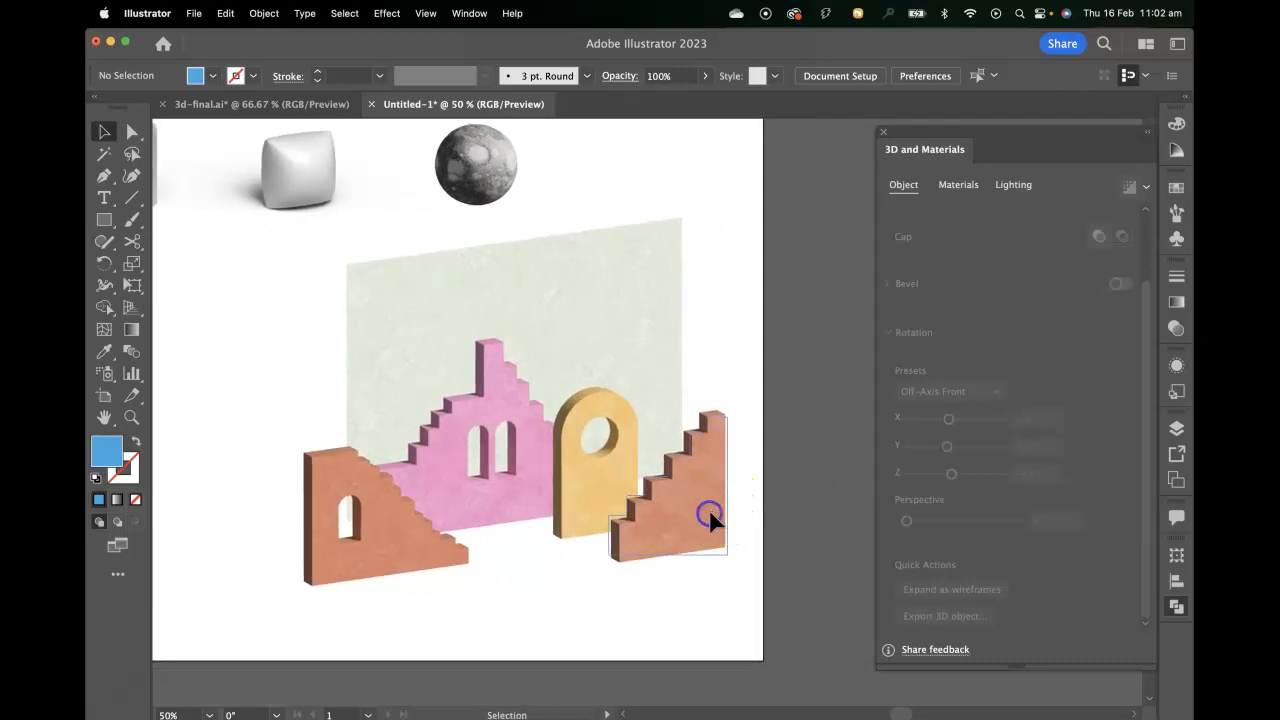
{"action": "left_click", "coordinate": [1013, 184]}
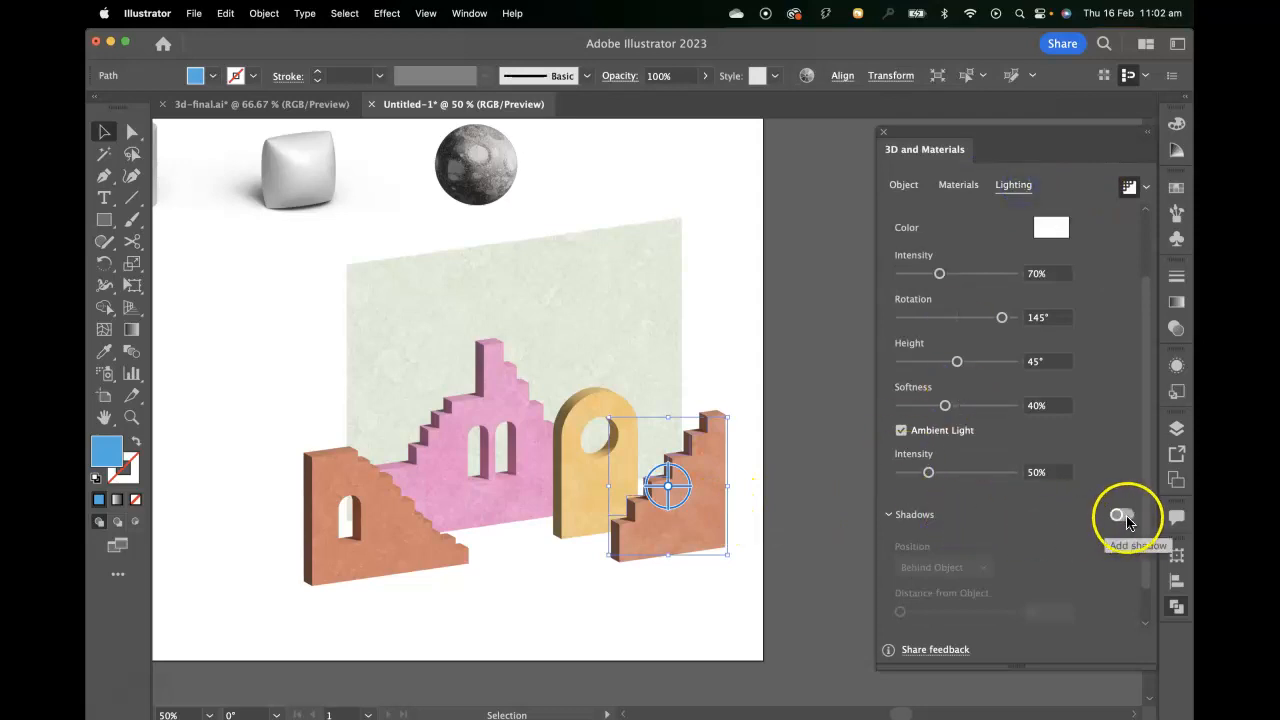
{"action": "left_click", "coordinate": [1124, 517]}
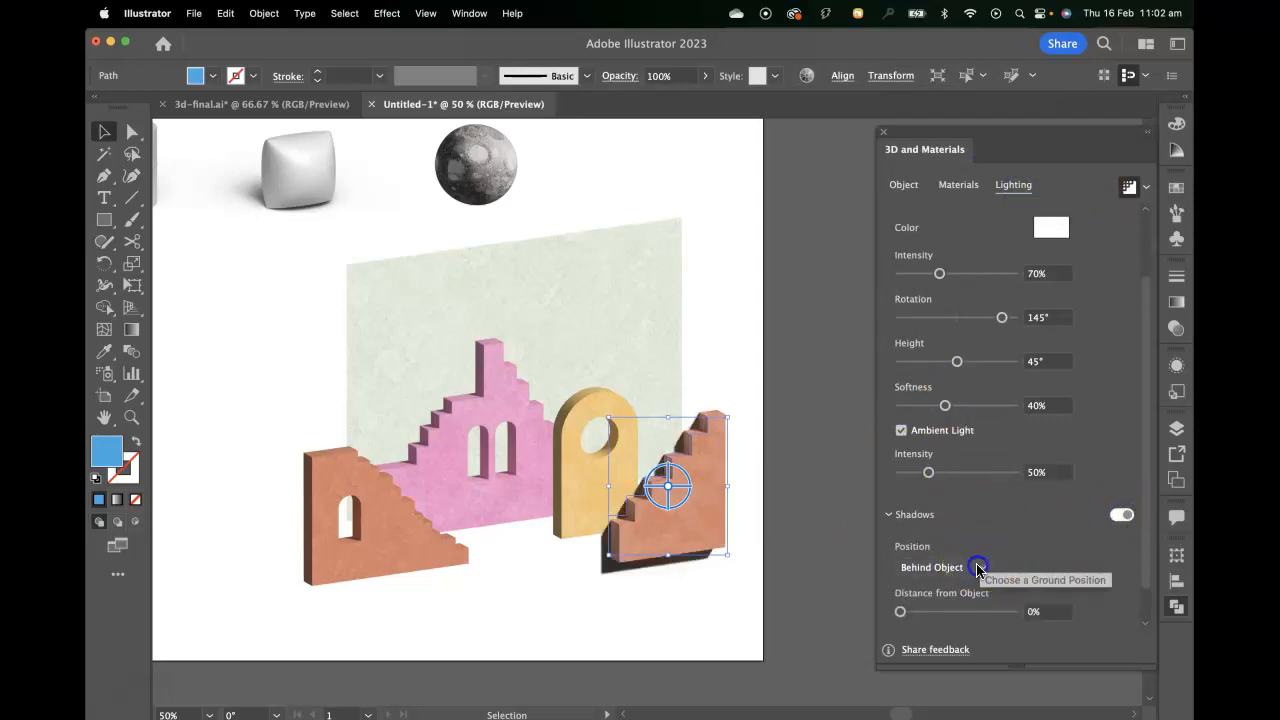
{"action": "left_click", "coordinate": [970, 567]}
{"action": "left_click", "coordinate": [950, 607]}
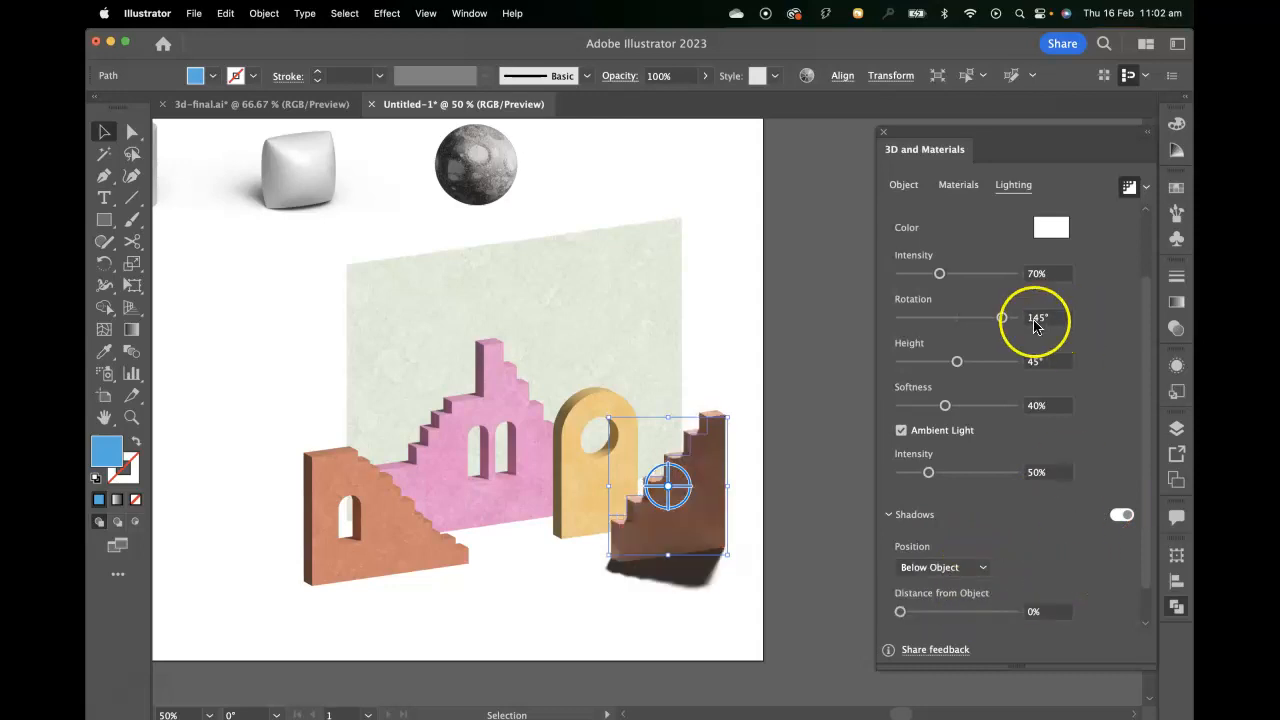
{"action": "left_click_drag", "start_coordinate": [1002, 317], "coordinate": [950, 314]}
{"action": "left_click_drag", "start_coordinate": [945, 405], "coordinate": [988, 407]}
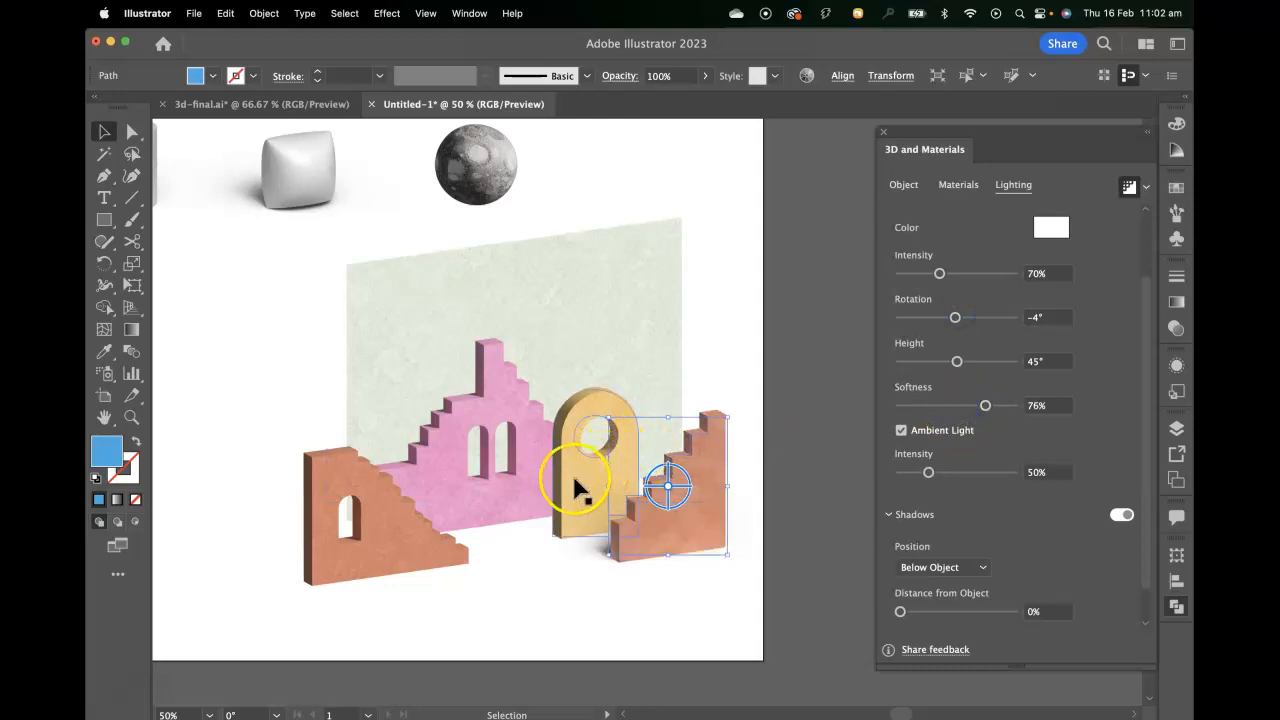
Add a Below Object shadow to the yellow arch and set its light rotation to -16°.
{"action": "left_click", "coordinate": [577, 477]}
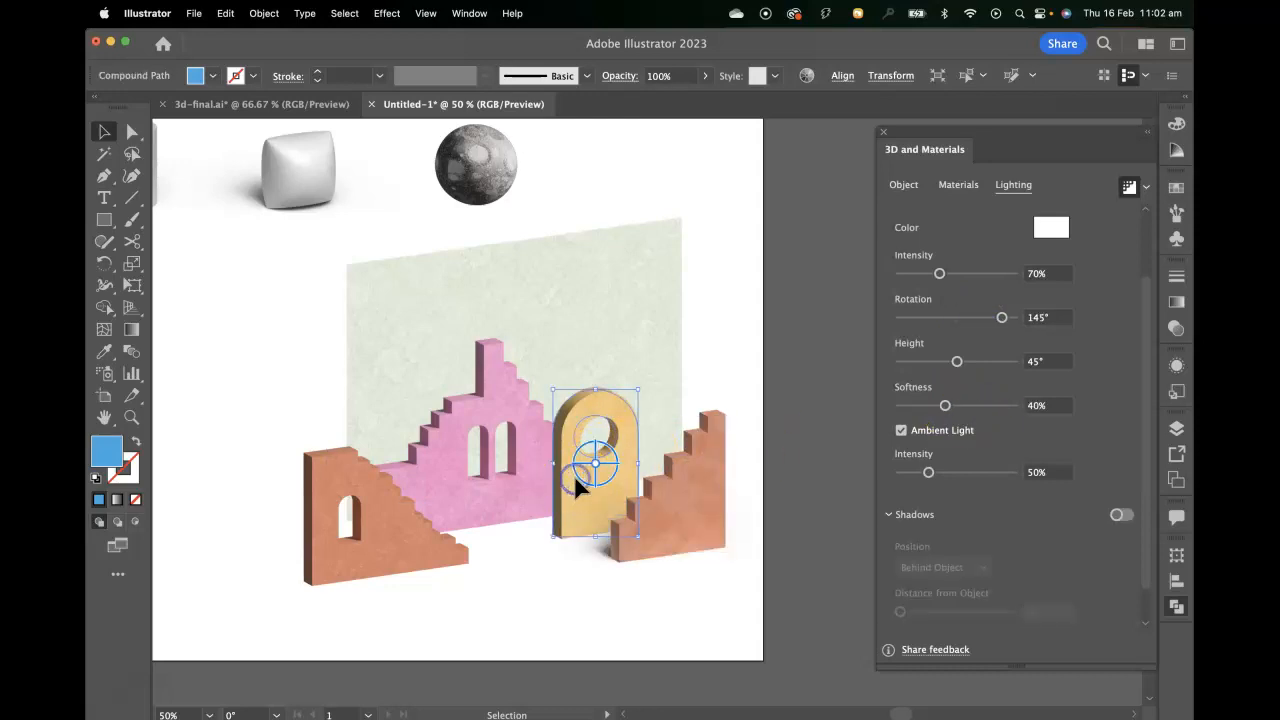
{"action": "left_click", "coordinate": [1122, 516]}
{"action": "left_click", "coordinate": [937, 567]}
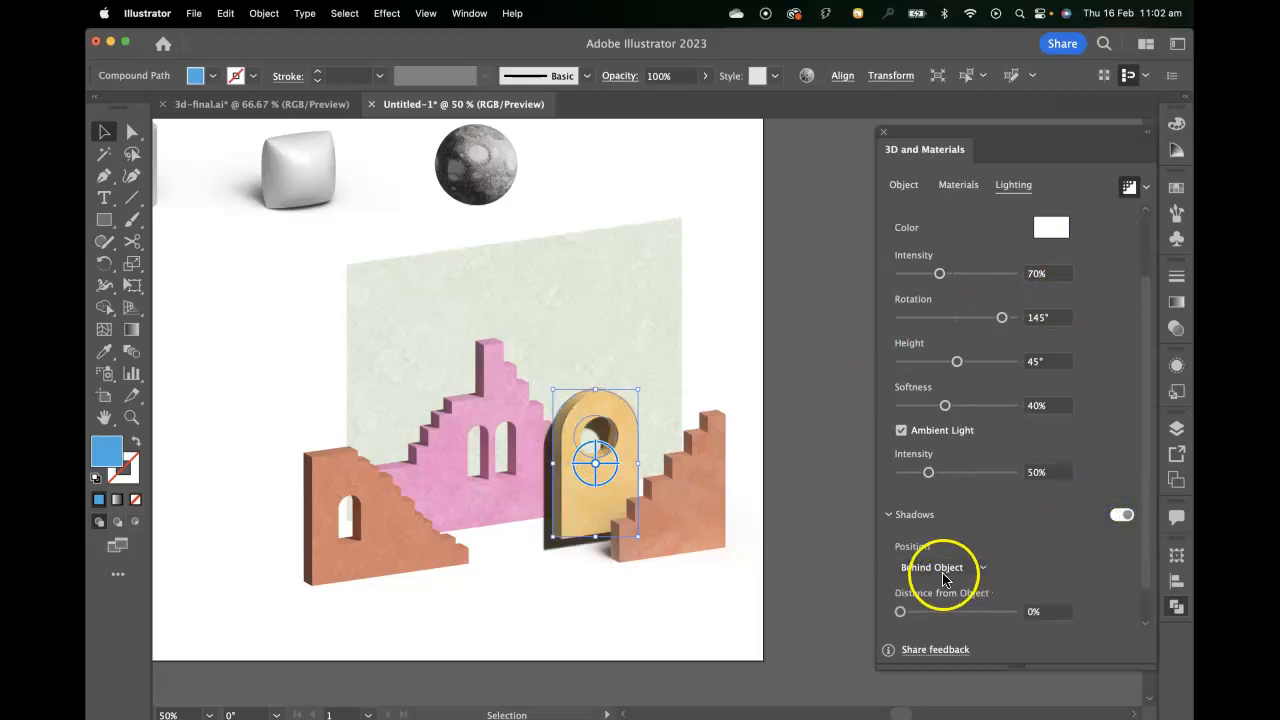
{"action": "left_click", "coordinate": [946, 607]}
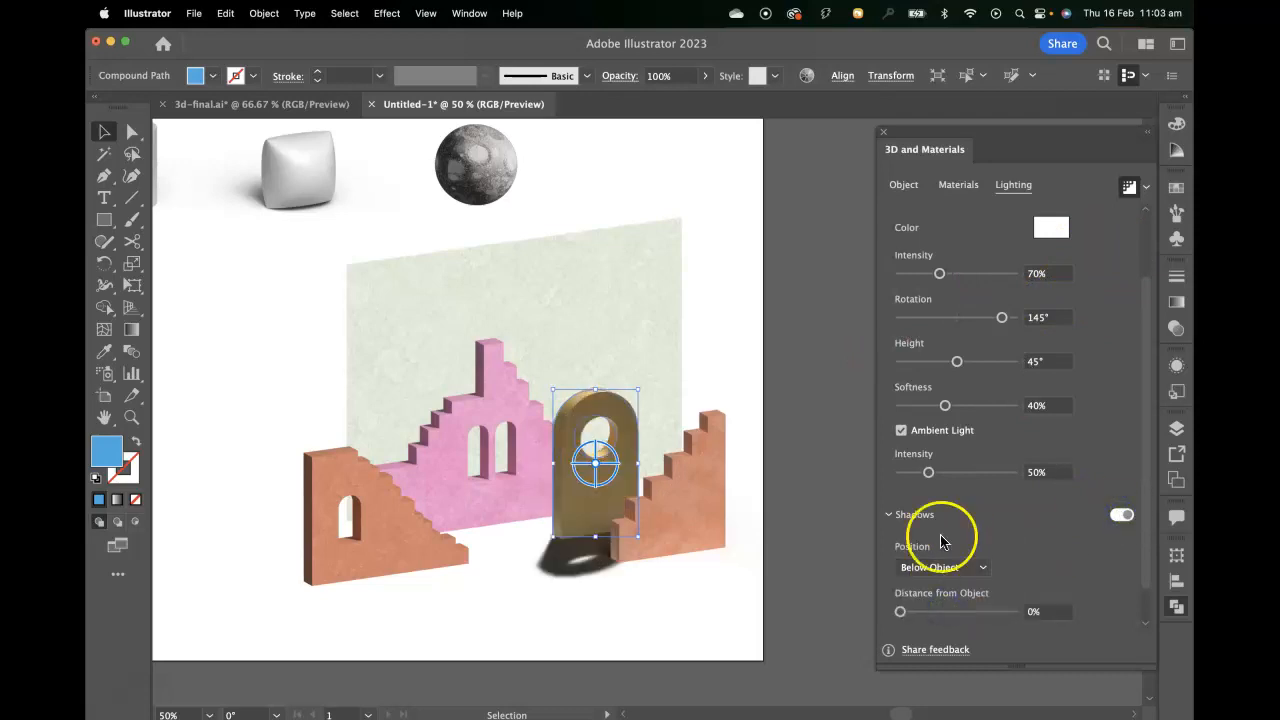
{"action": "left_click_drag", "start_coordinate": [1002, 317], "coordinate": [952, 317]}
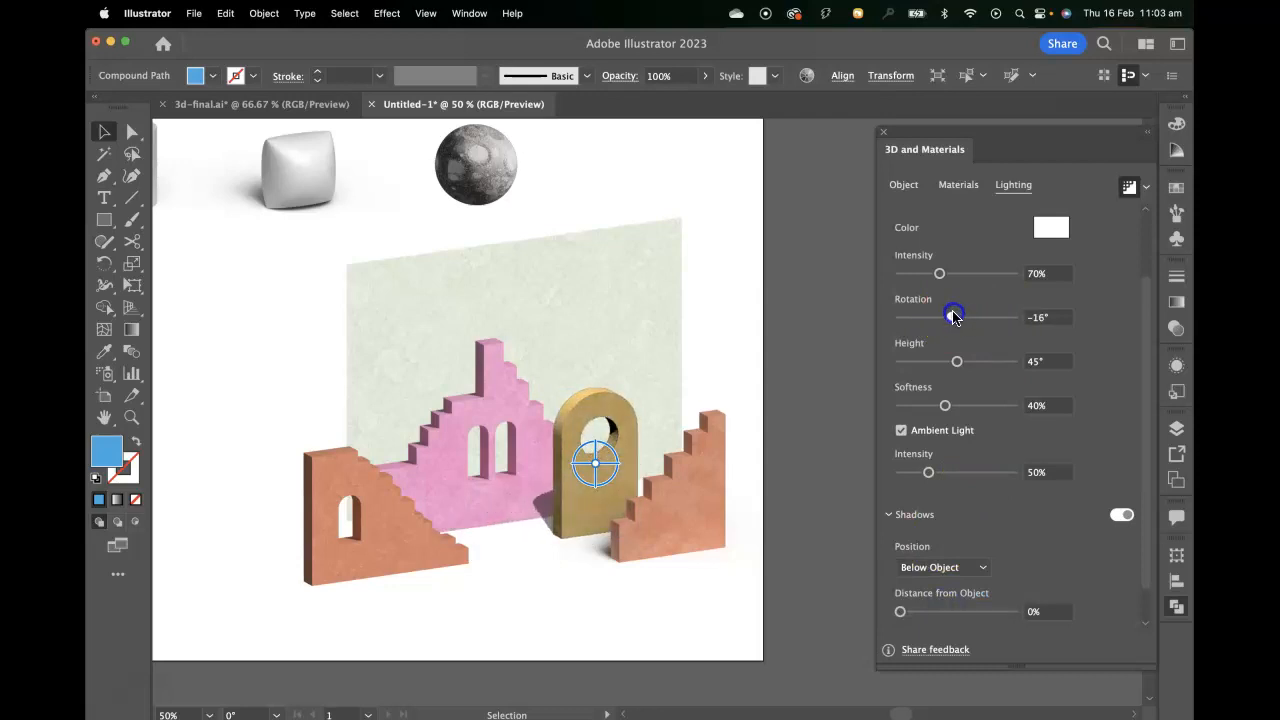
{"action": "left_click_drag", "start_coordinate": [953, 317], "coordinate": [954, 318]}
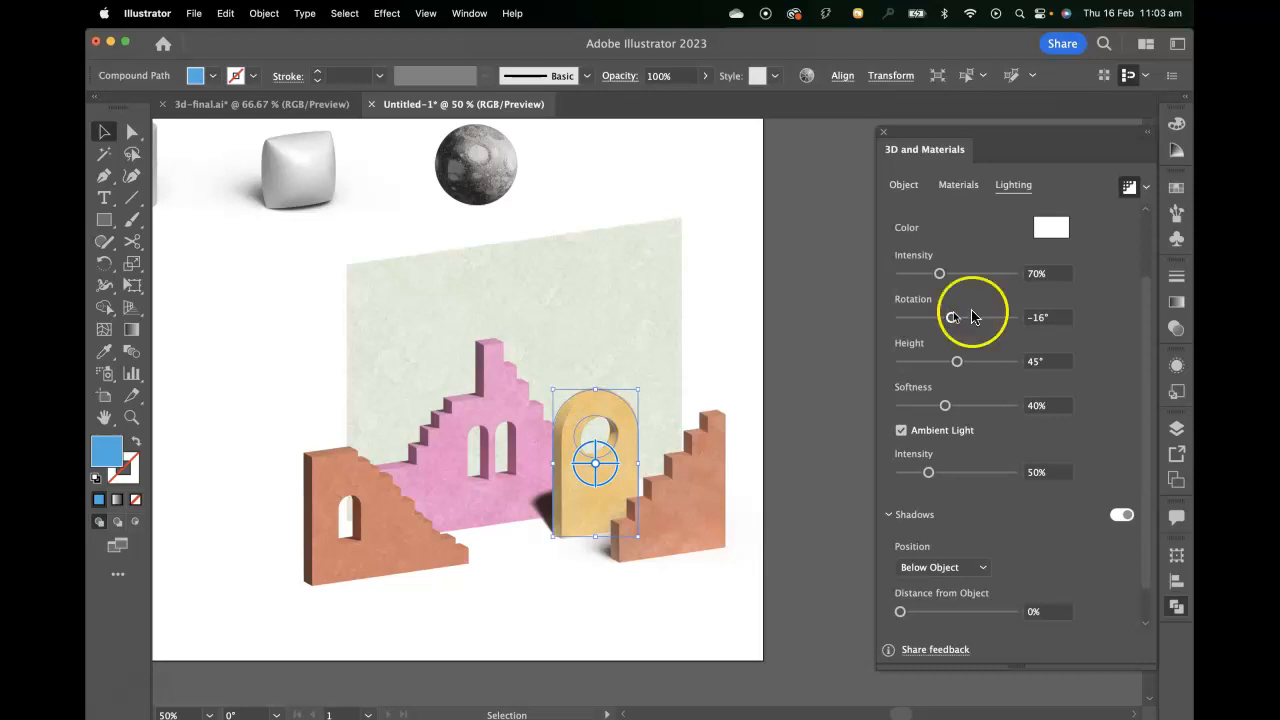
Set the yellow arch's light softness to 75% and its shadow bounds to 400%.
{"action": "left_click_drag", "start_coordinate": [945, 405], "coordinate": [988, 406]}
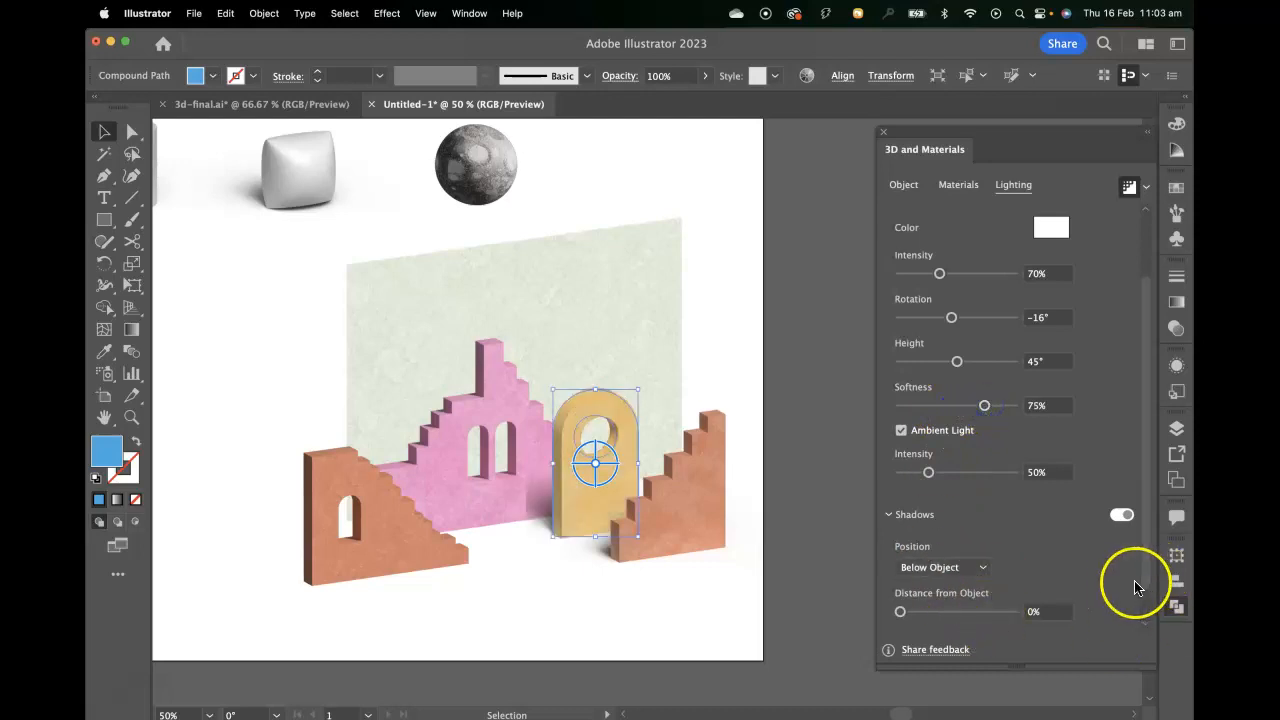
{"action": "scroll", "coordinate": [1130, 589], "scroll_direction": "down", "scroll_amount": 2}
{"action": "left_click_drag", "start_coordinate": [918, 615], "coordinate": [1103, 618]}
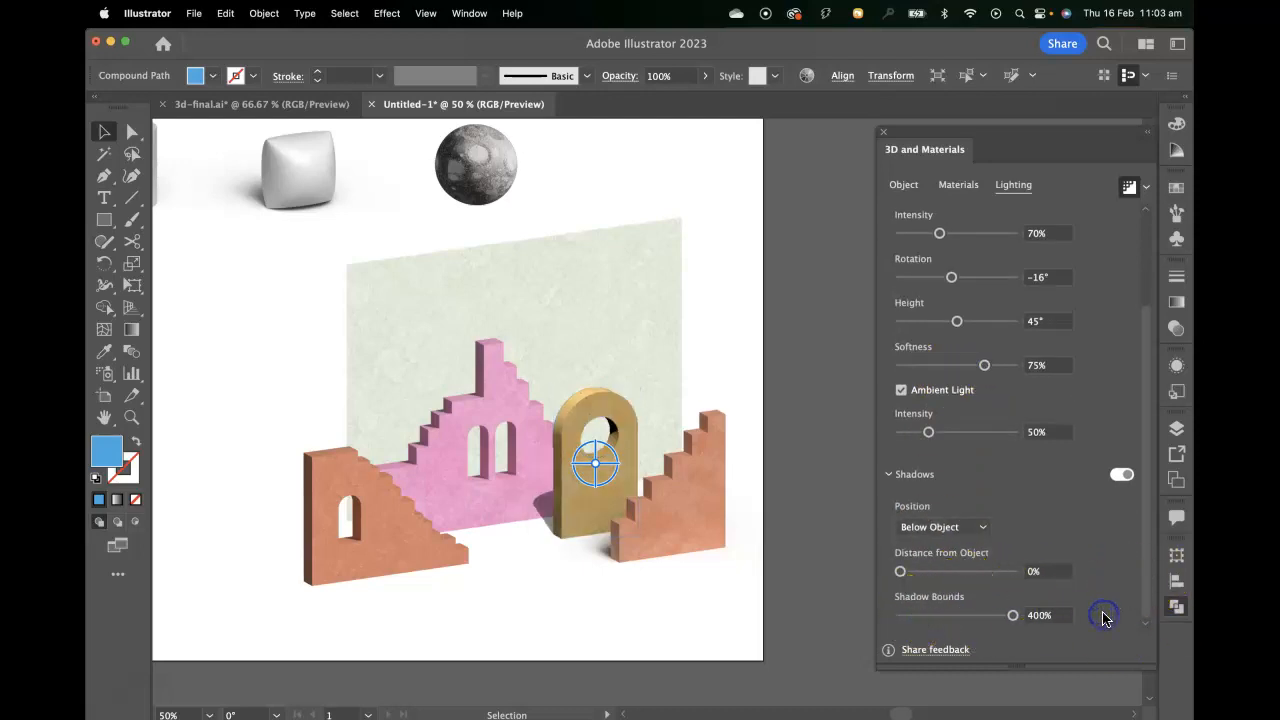
{"action": "left_click", "coordinate": [824, 422]}
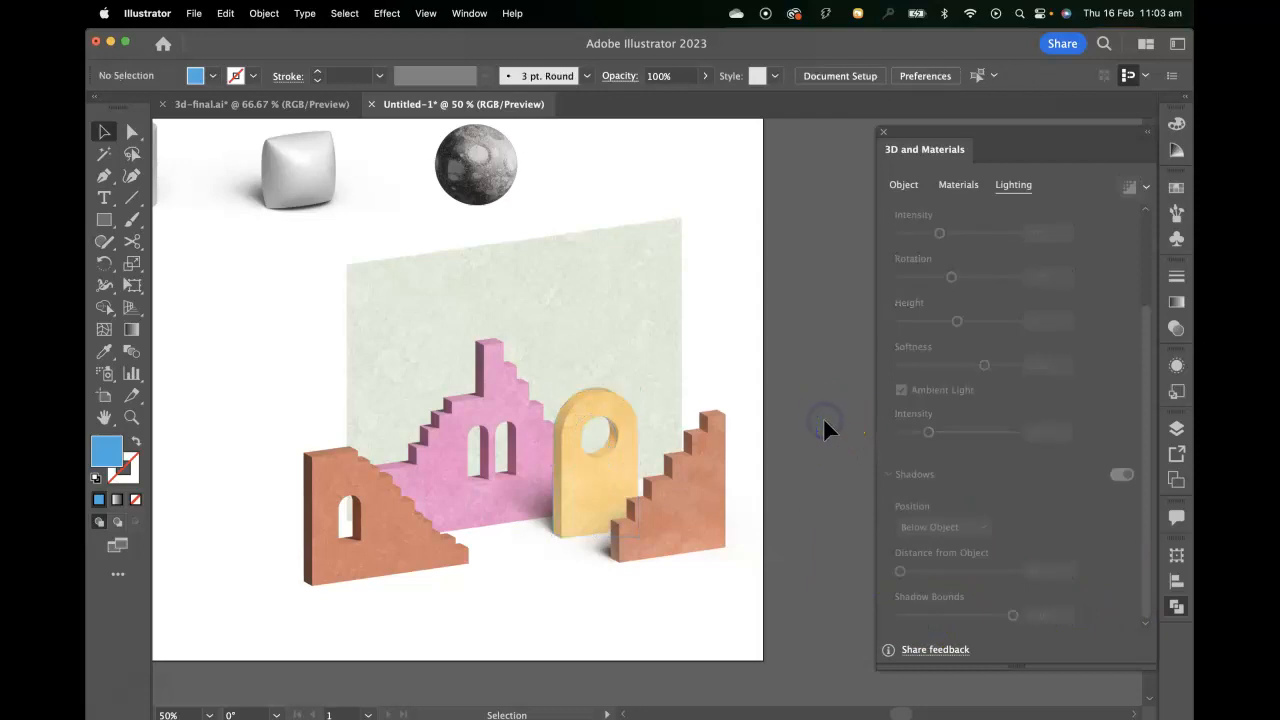